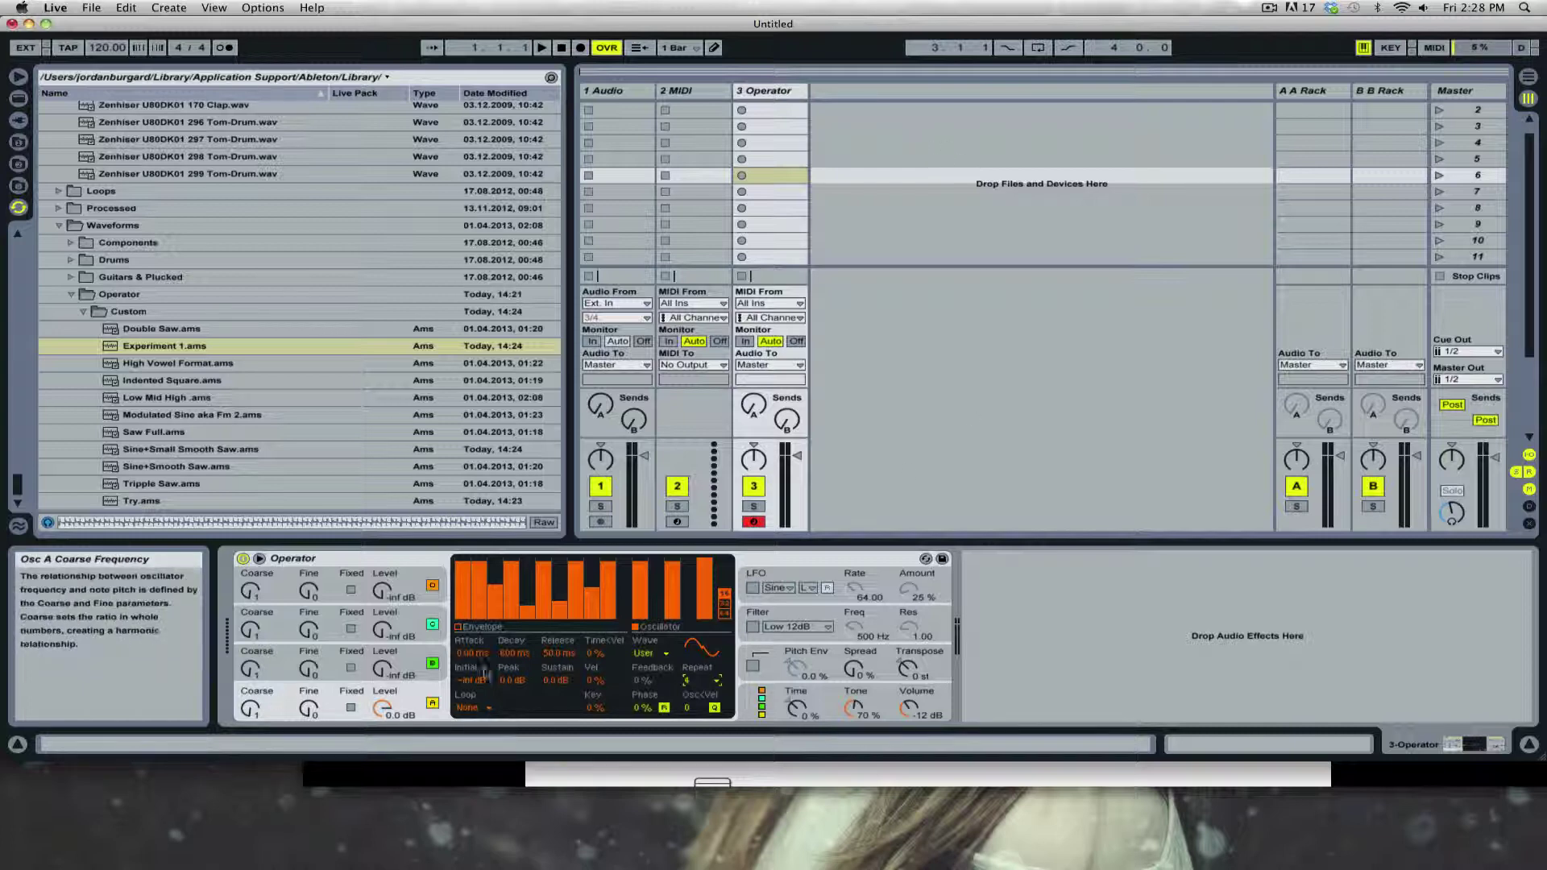
- Switch oscillator A to the Sine waveform and play a note to hear it
click(640, 649)
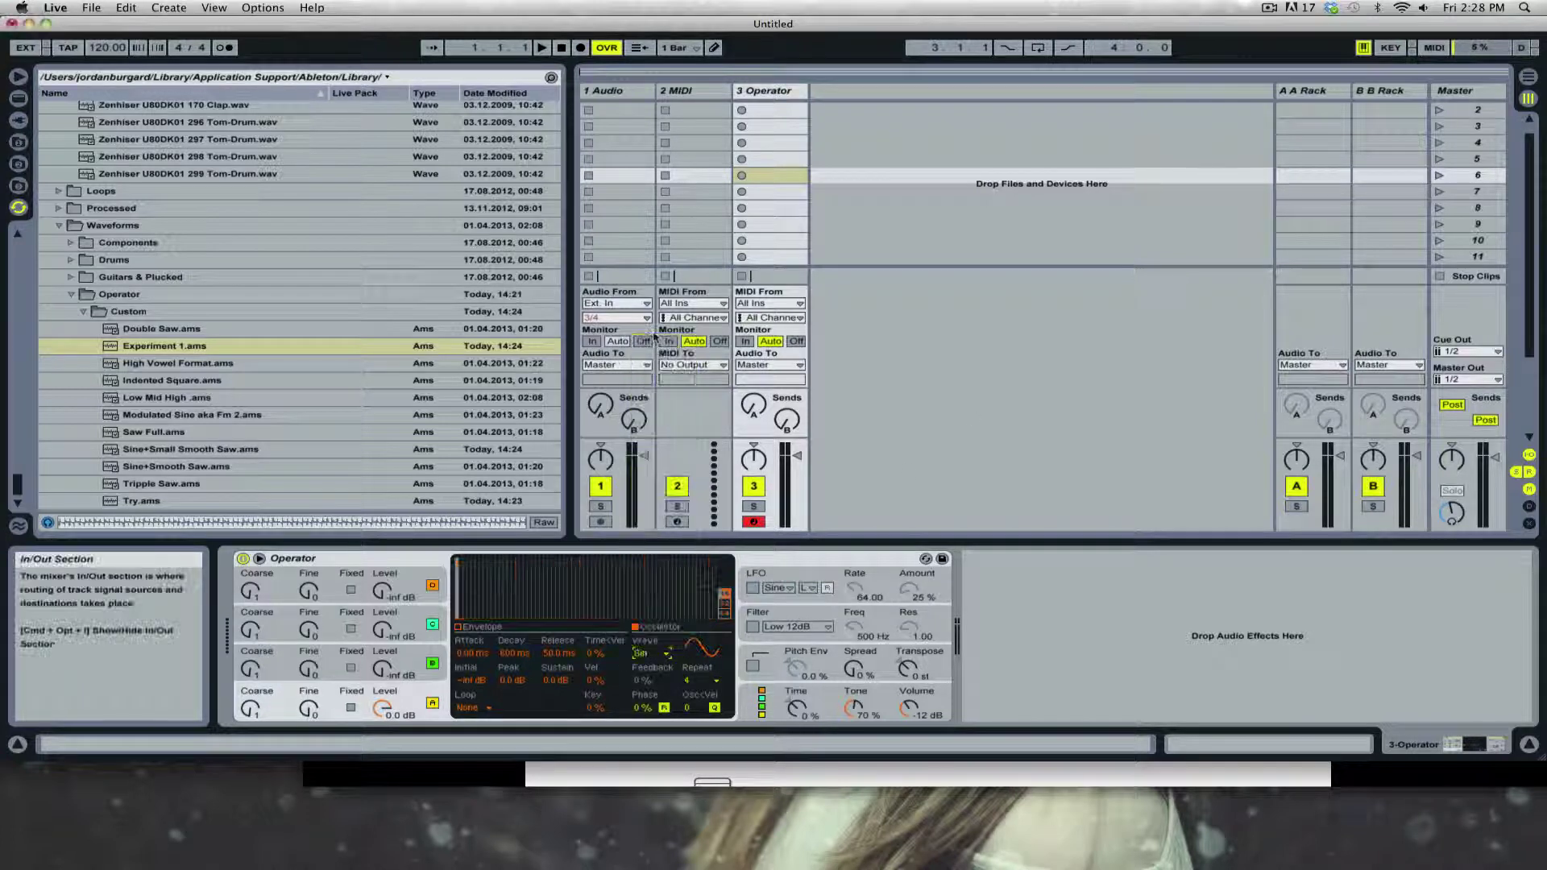
click(654, 337)
key(a)
key(a)
key(a)
key(a)
click(654, 655)
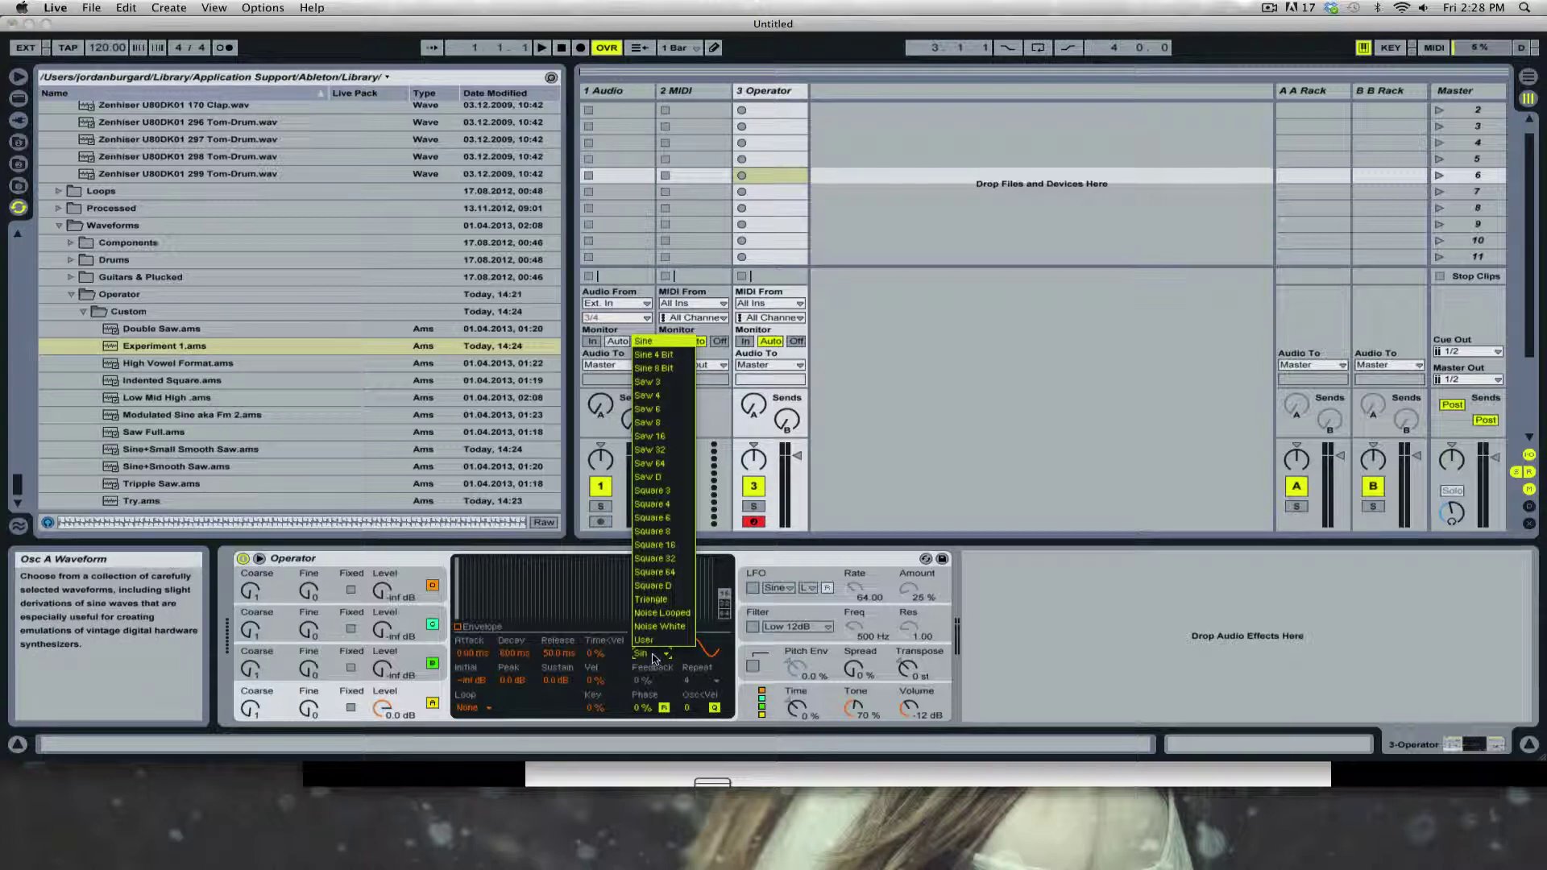
click(654, 658)
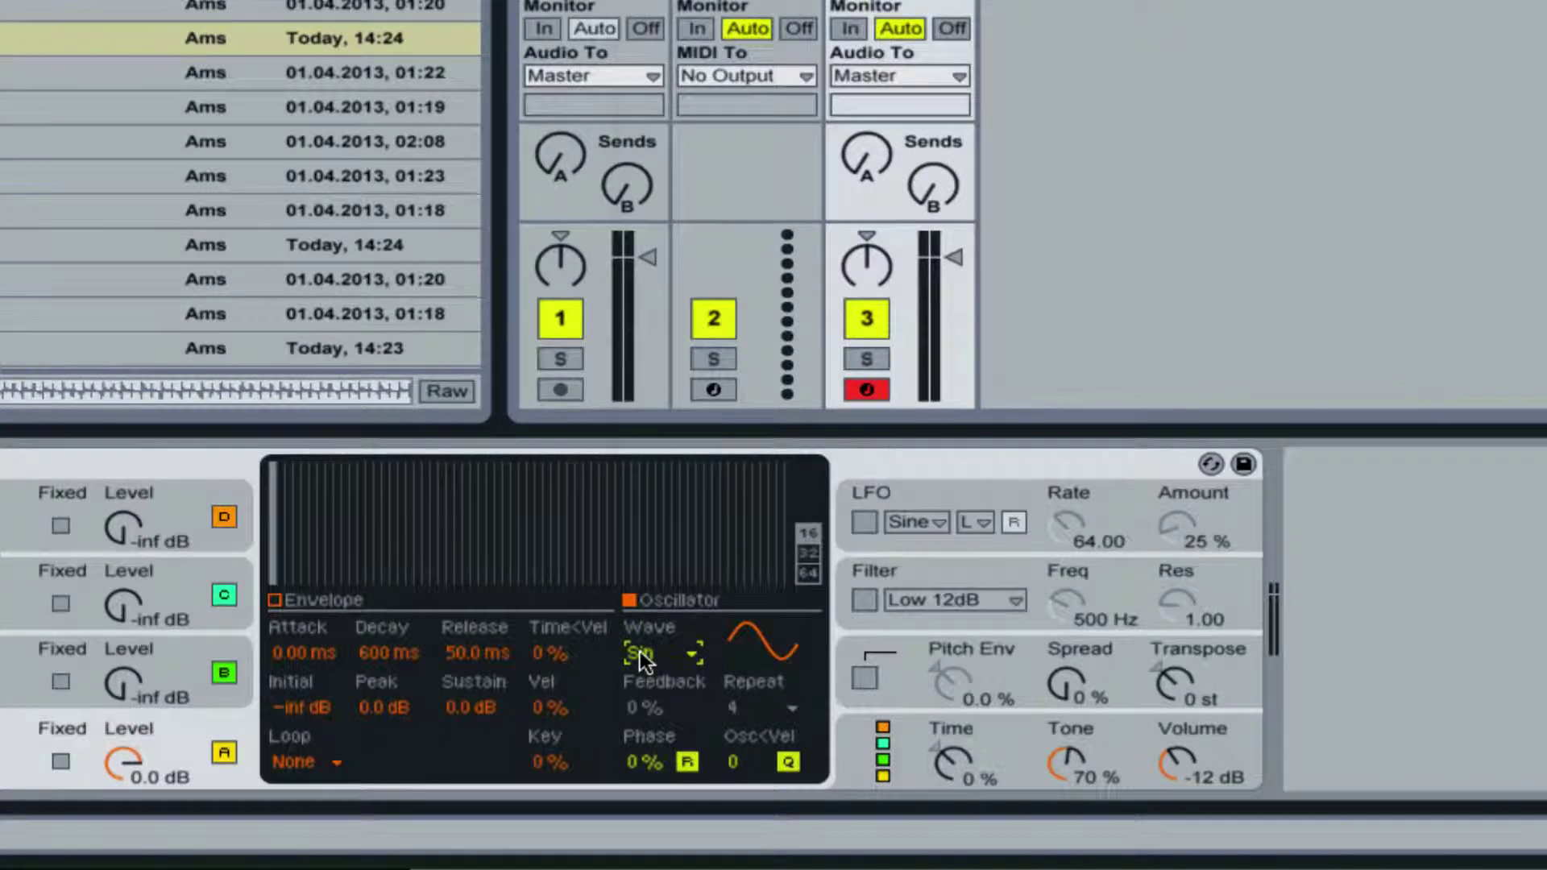
- Audition oscillator A as Saw D, Square D, Triangle and Noise White, then return to User
click(640, 654)
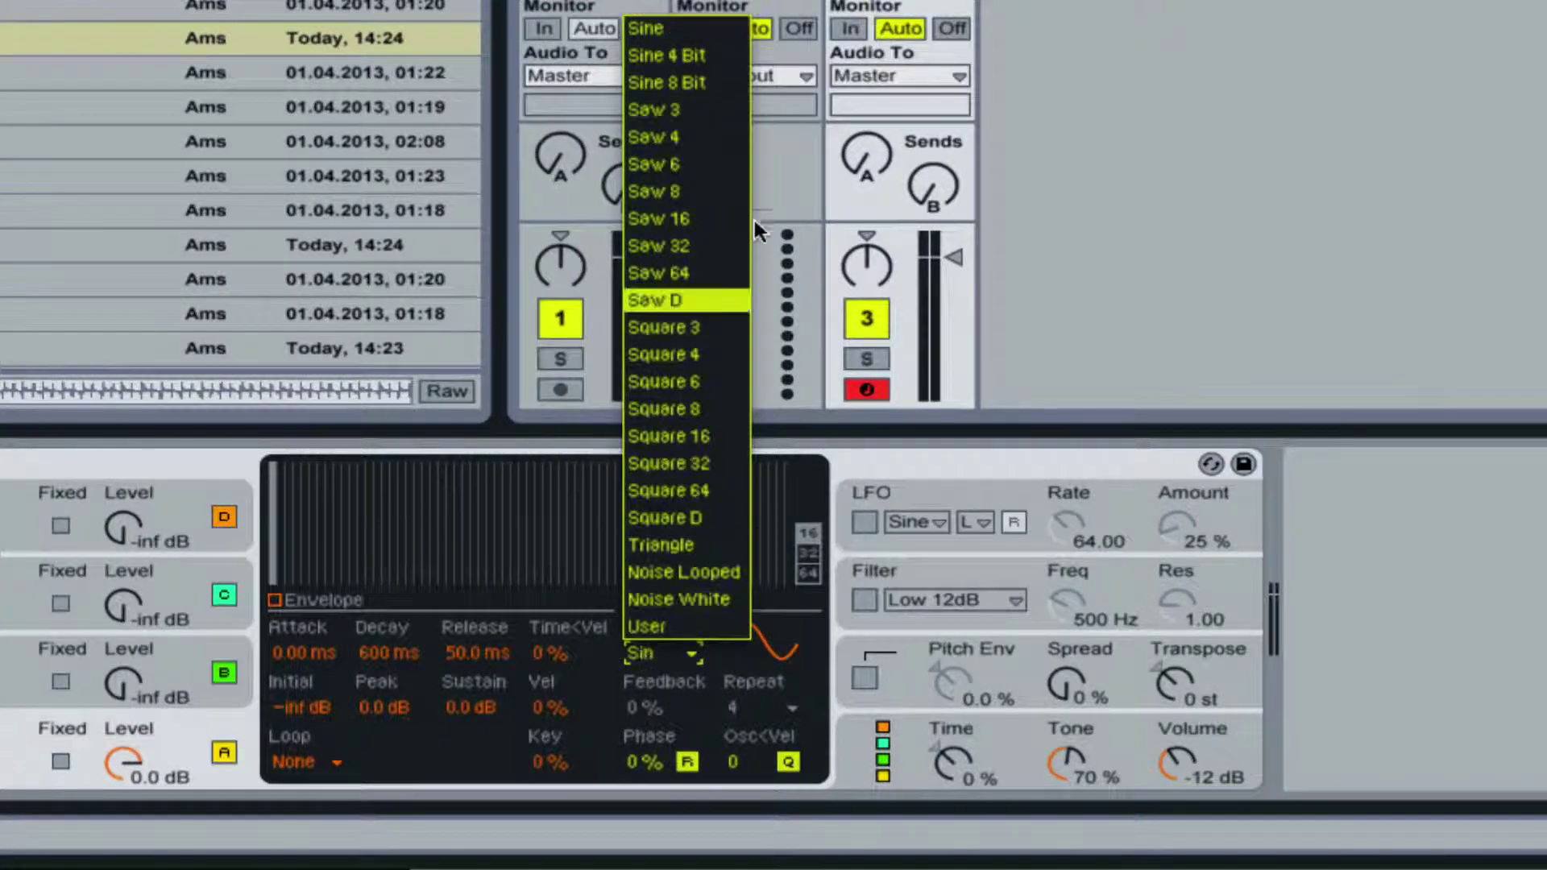
click(680, 298)
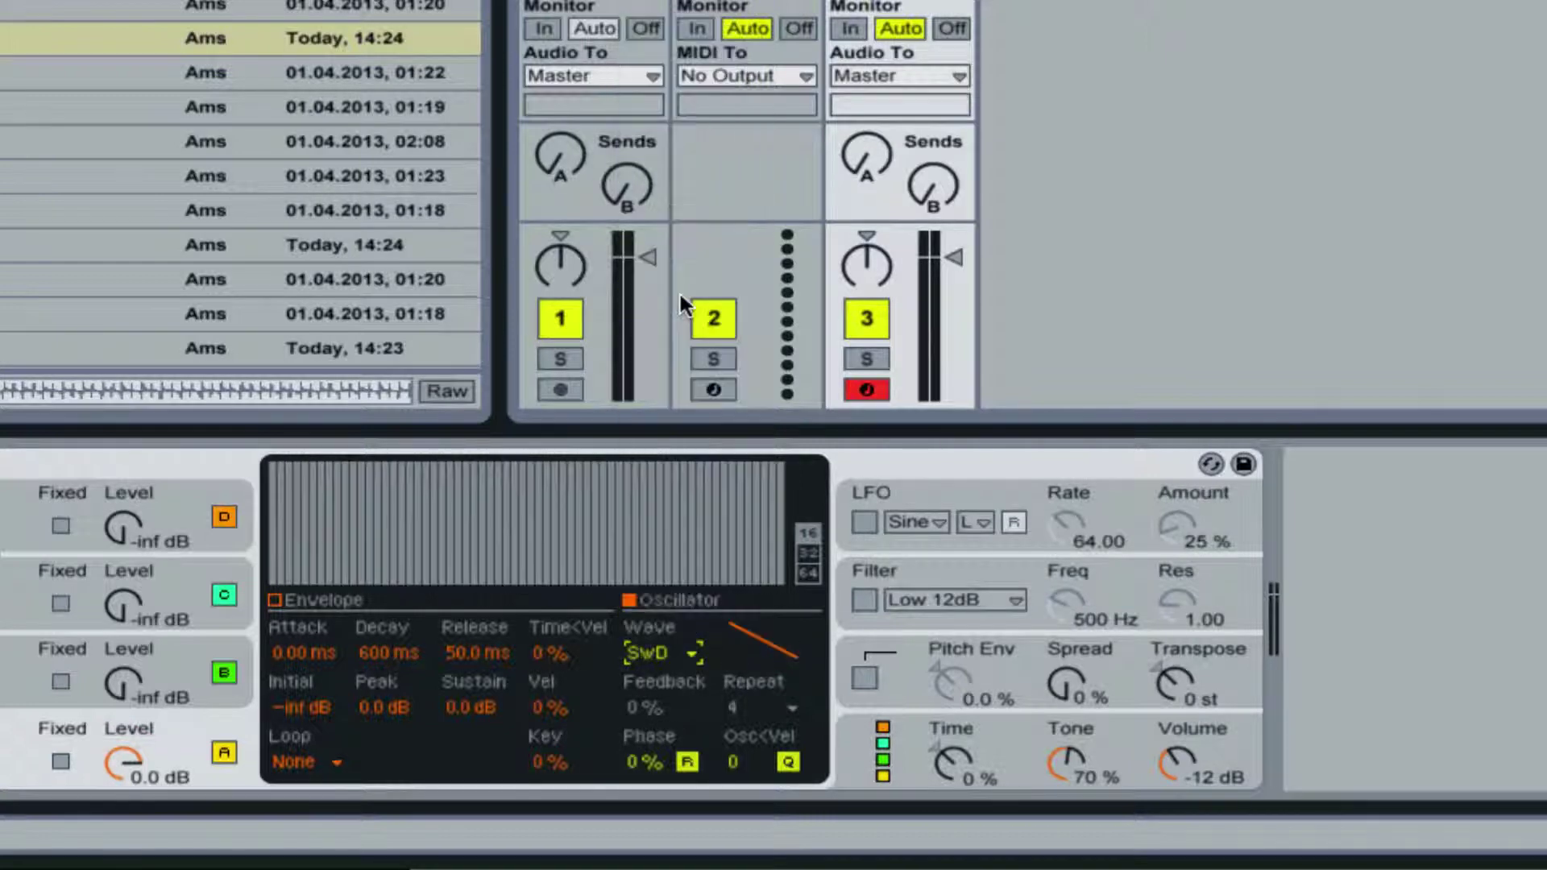
click(658, 651)
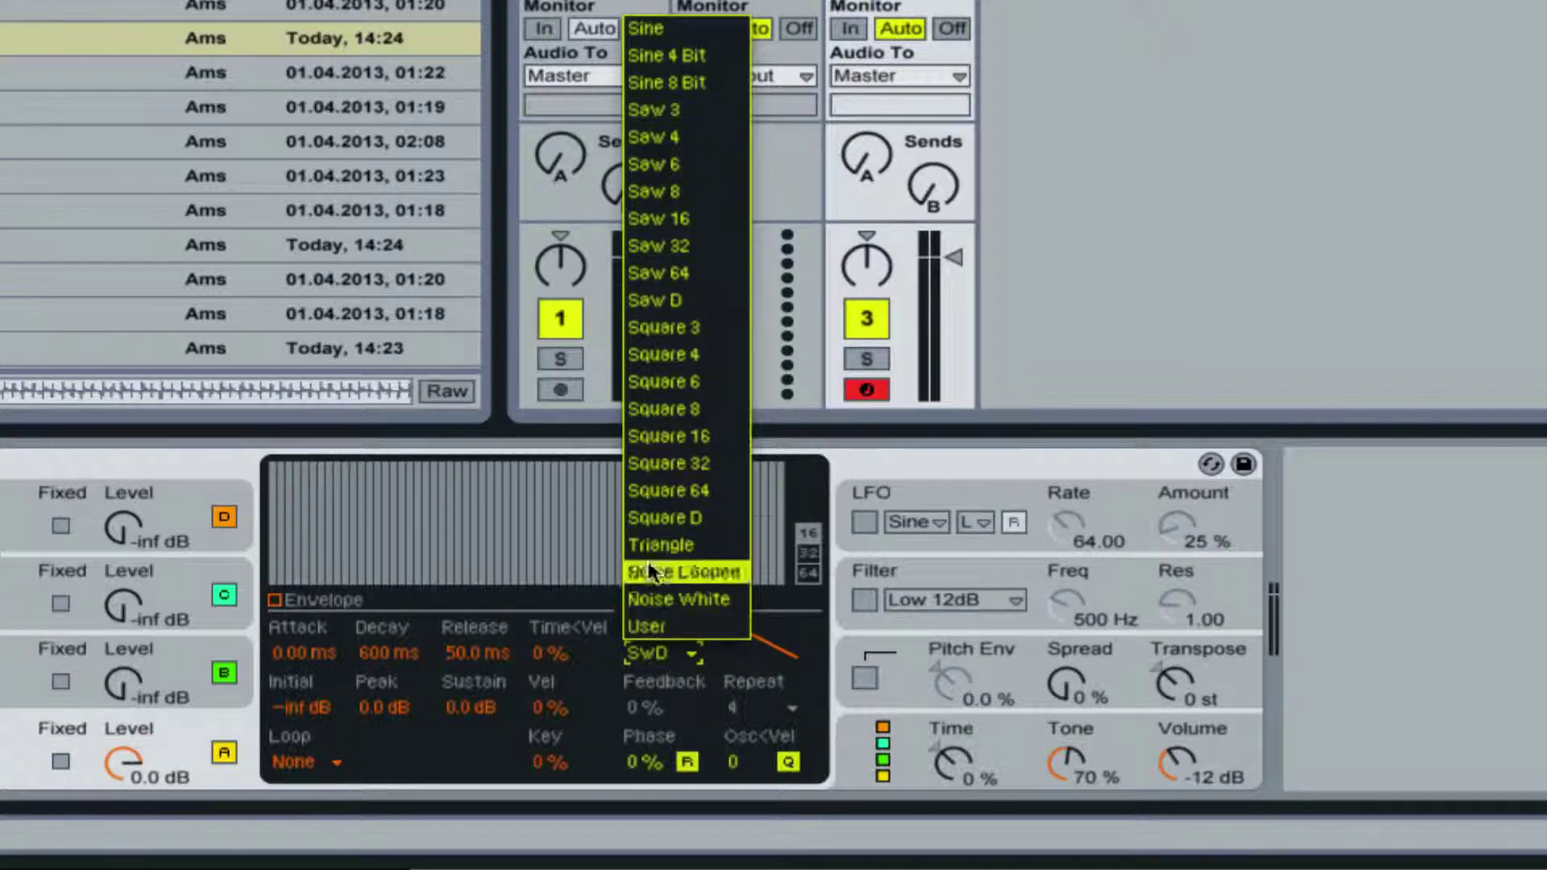
click(664, 518)
click(657, 649)
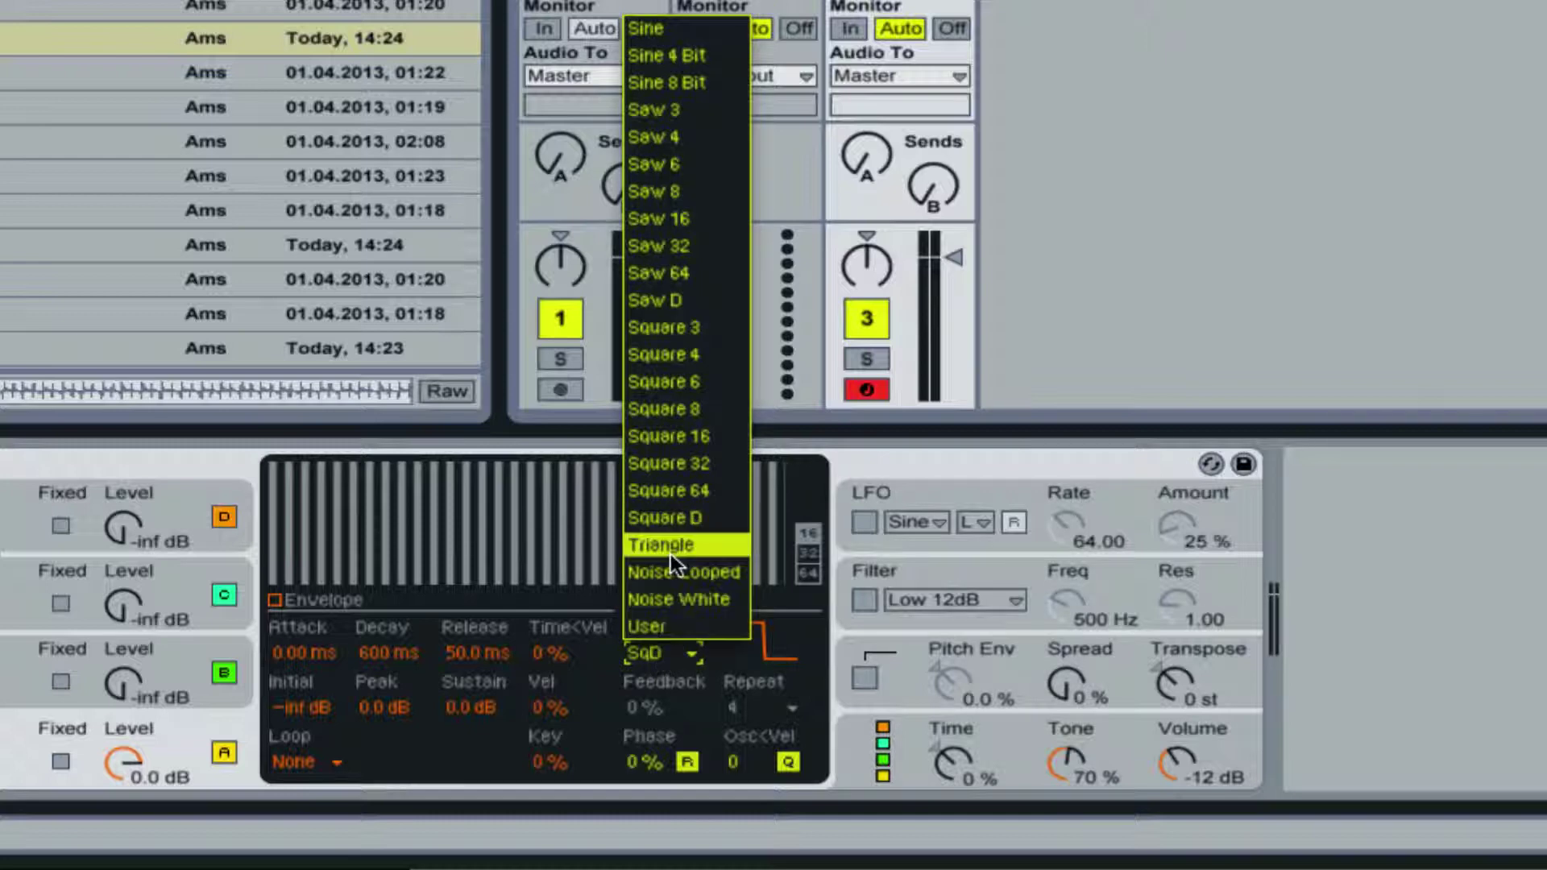
click(670, 553)
click(654, 649)
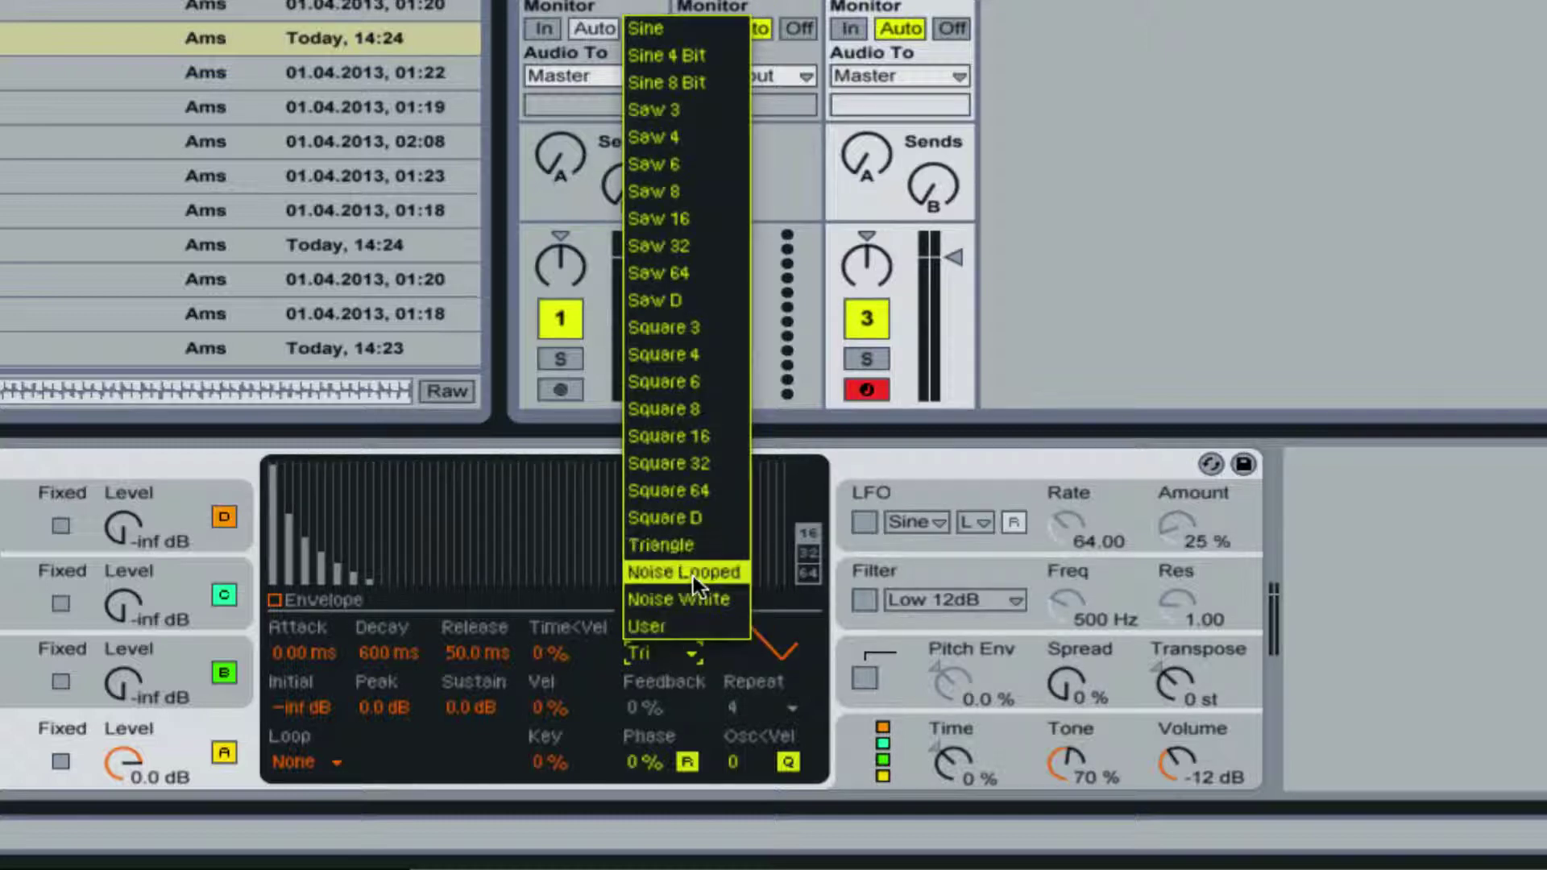
click(687, 598)
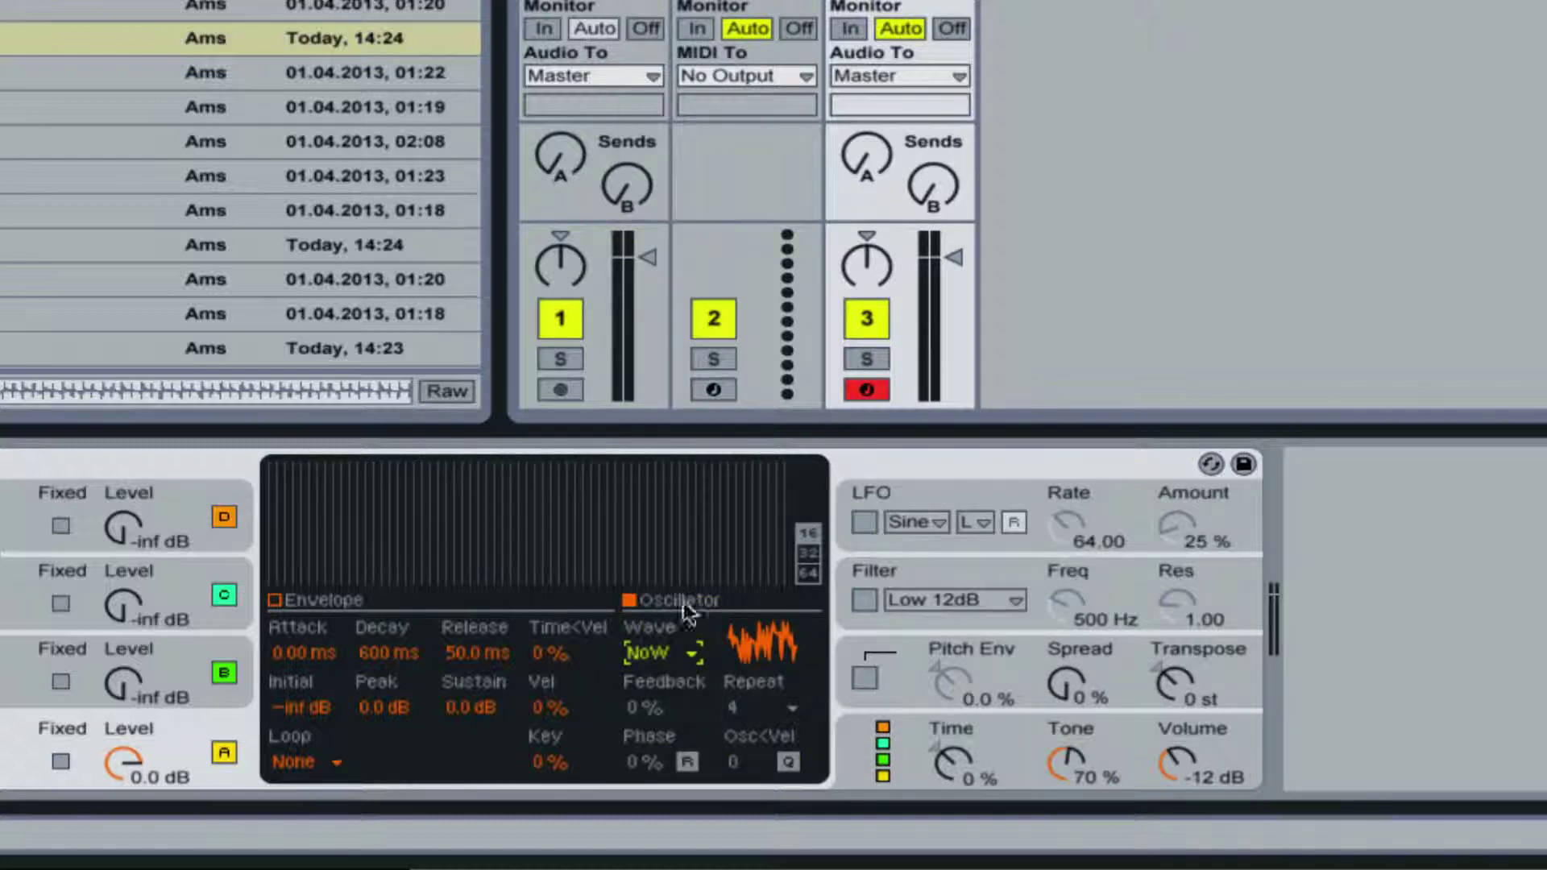
click(661, 652)
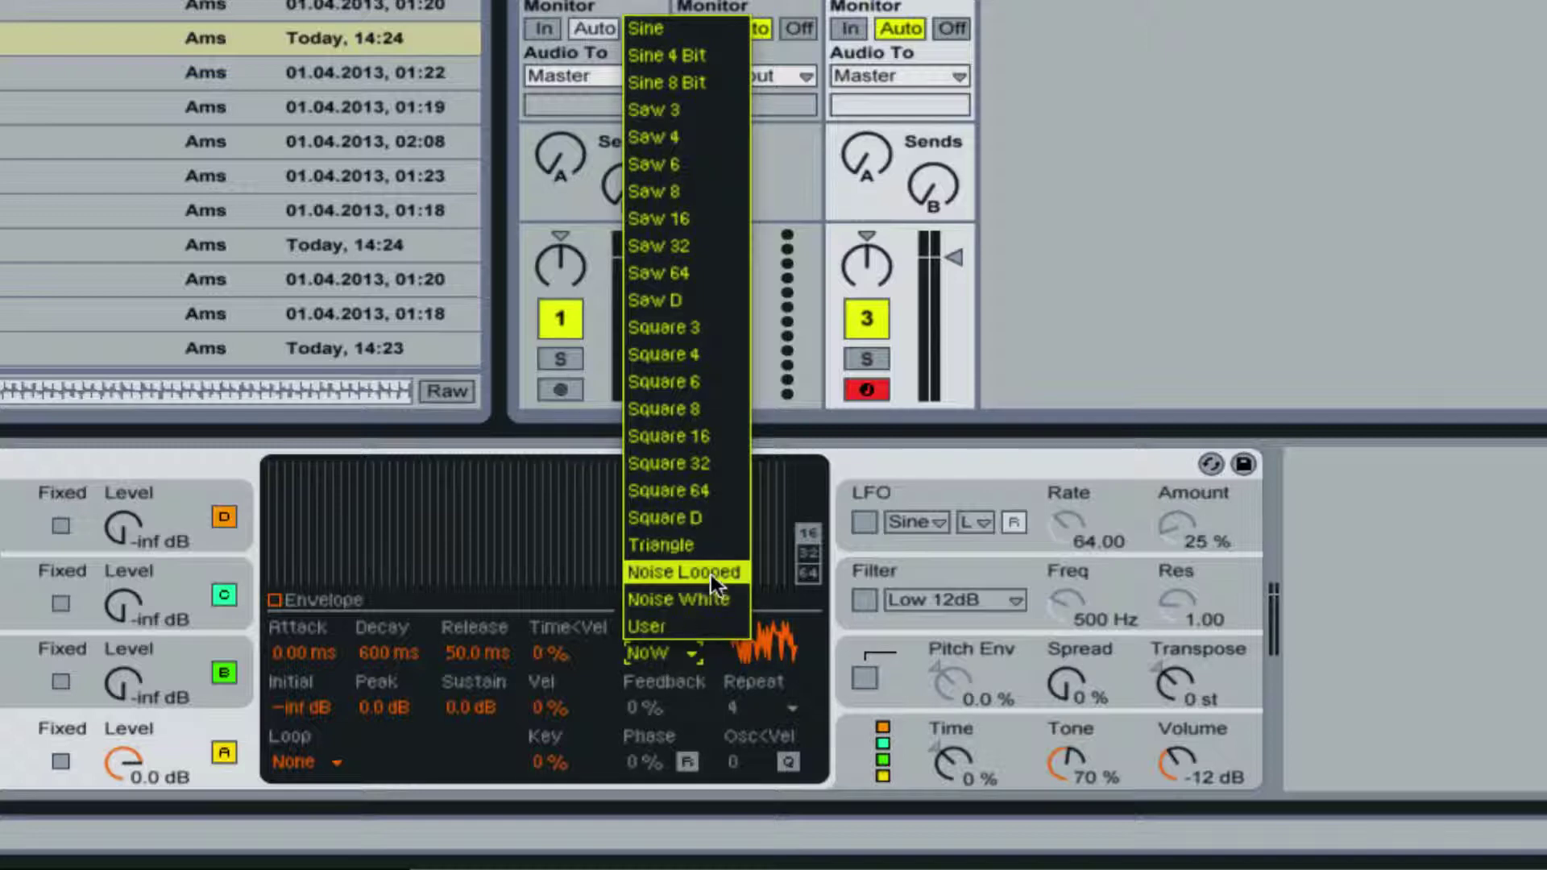
click(693, 626)
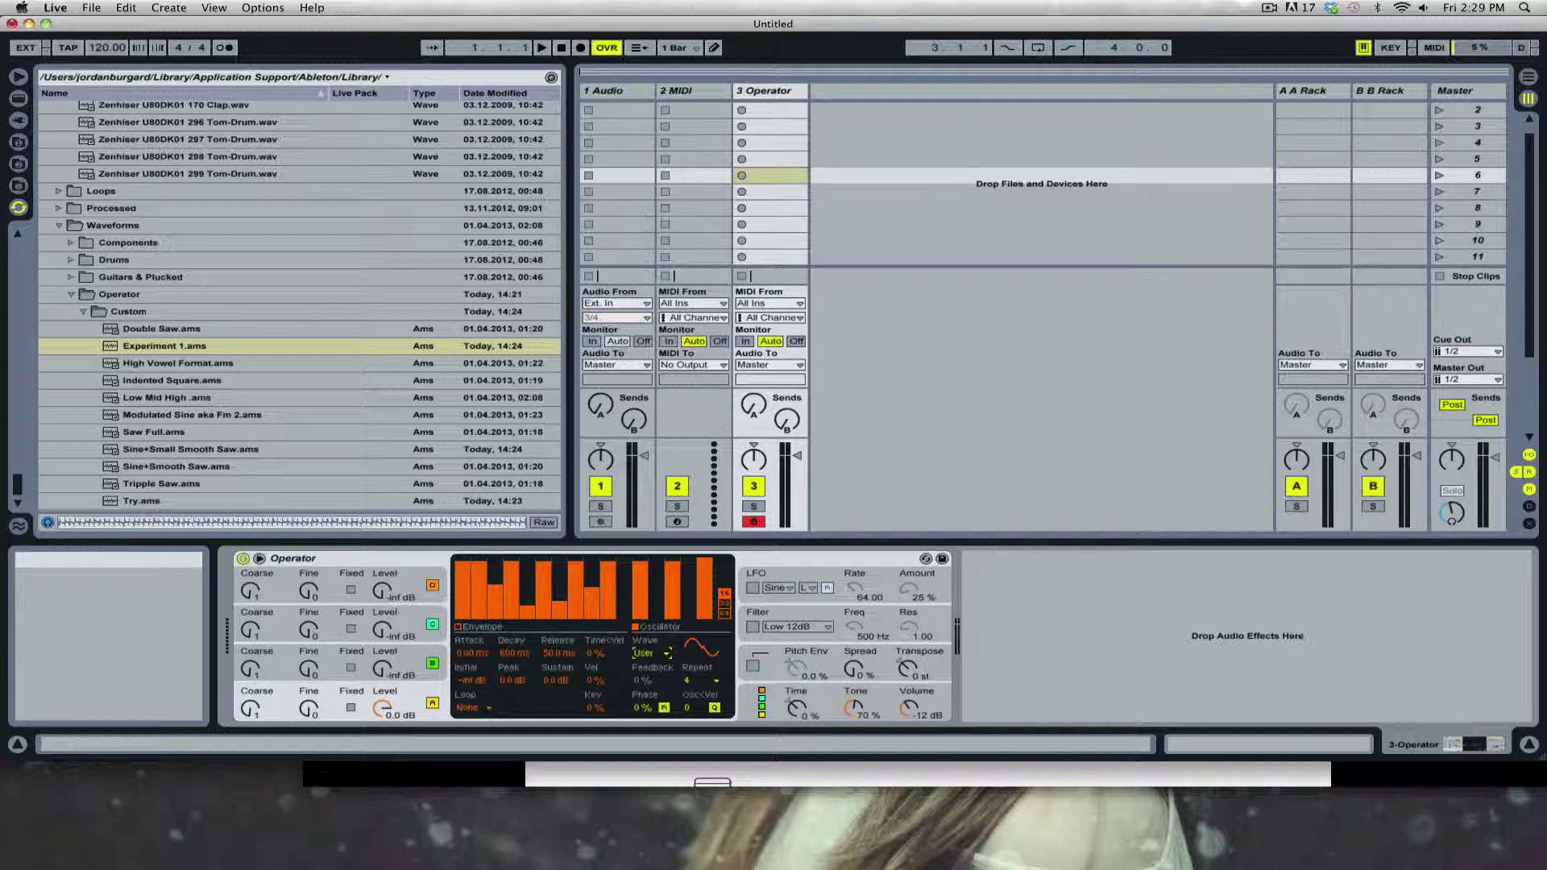
mouse_move(693, 866)
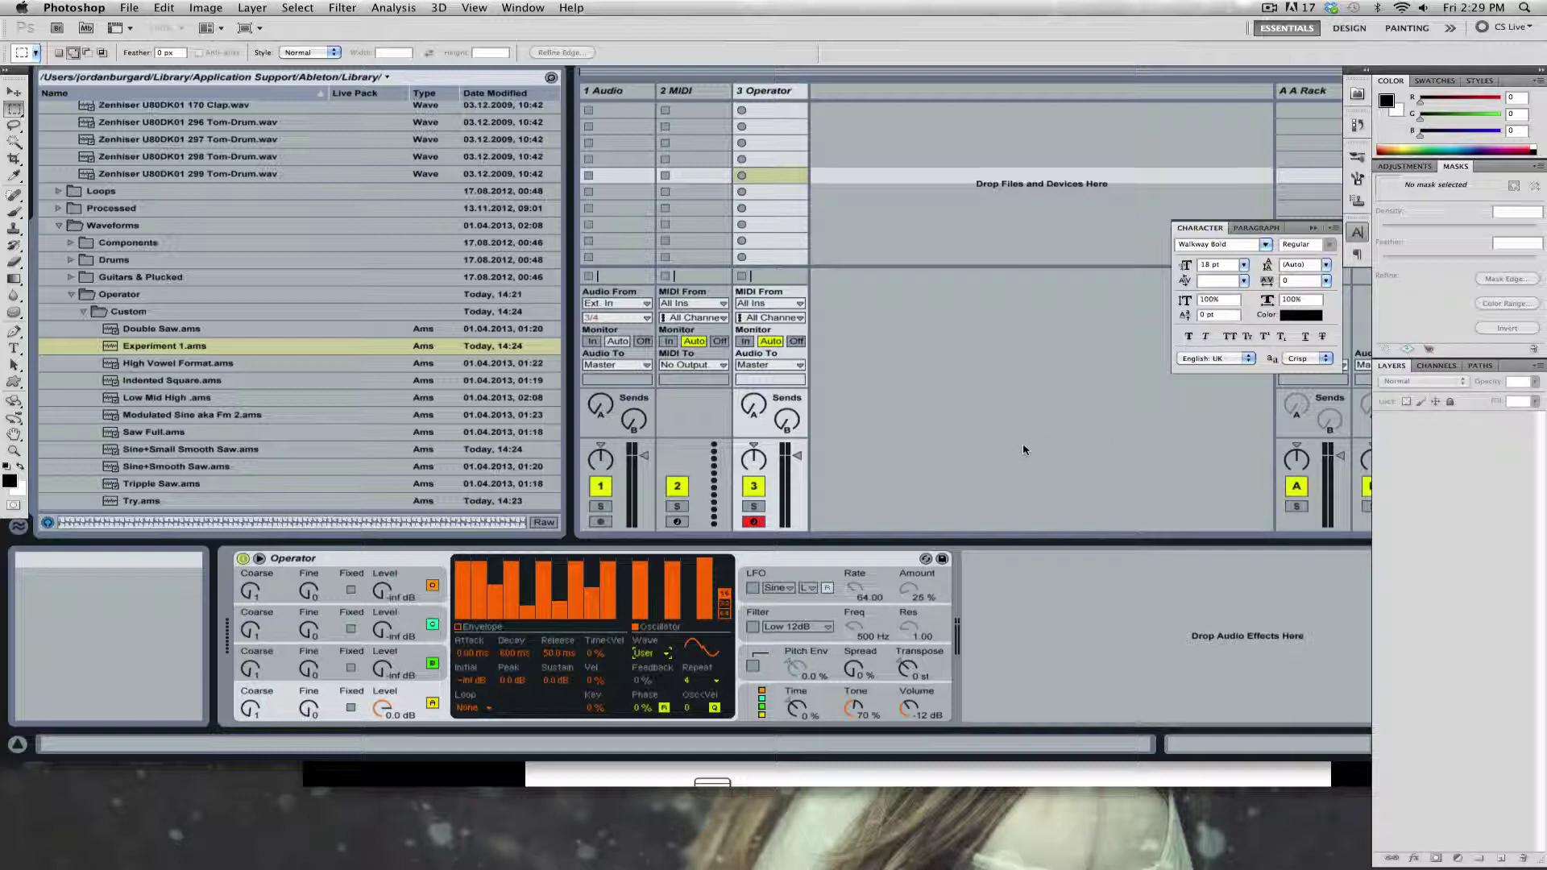
- Bring the Ableton Live window back in front of Photoshop
click(962, 453)
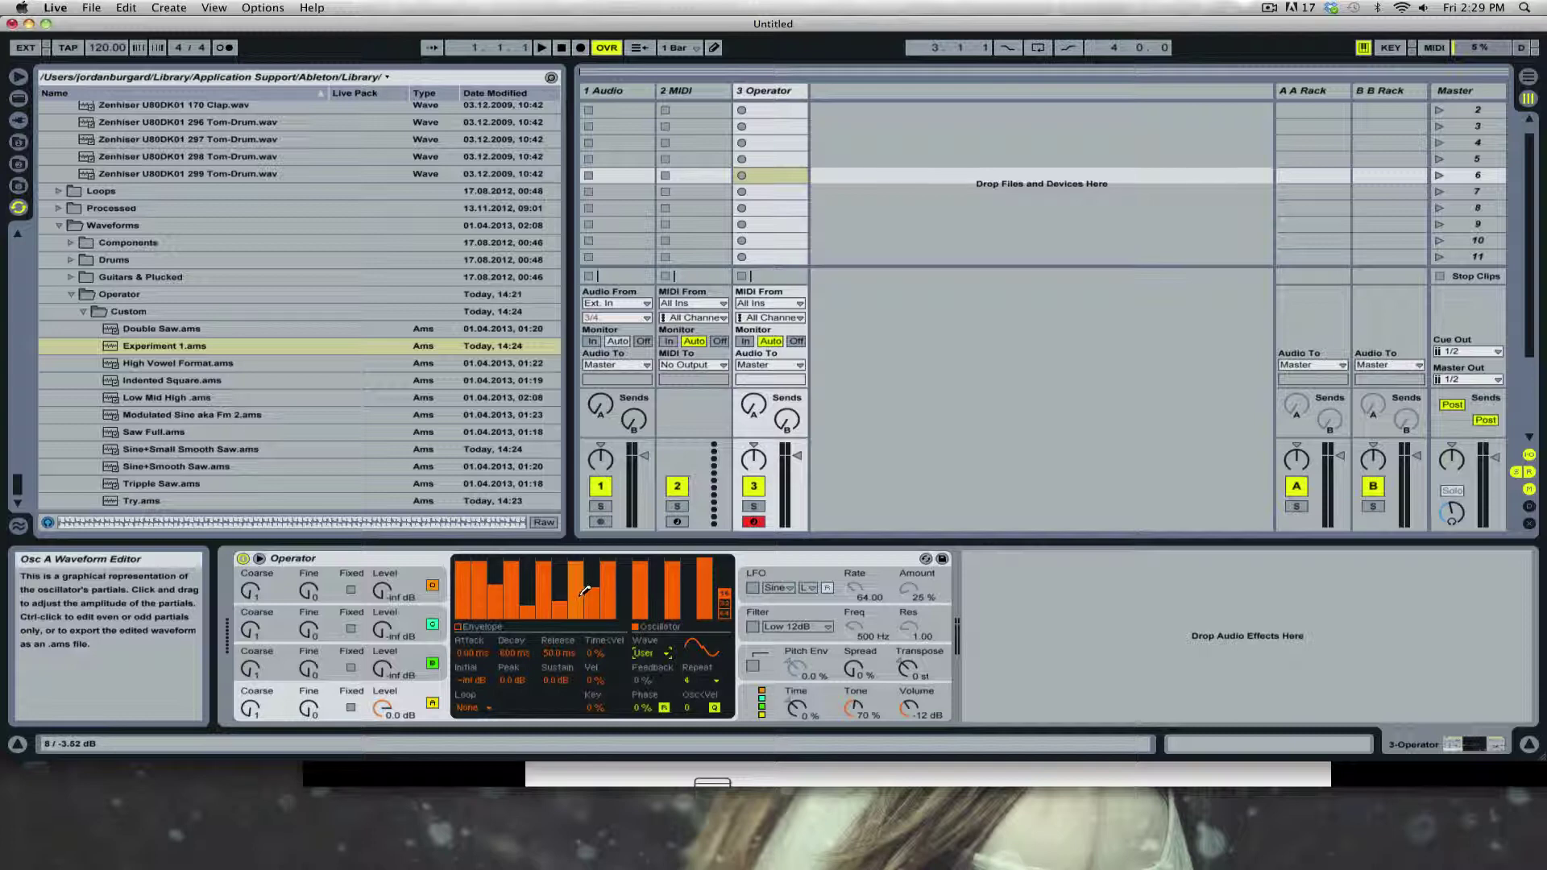
right_click(634, 594)
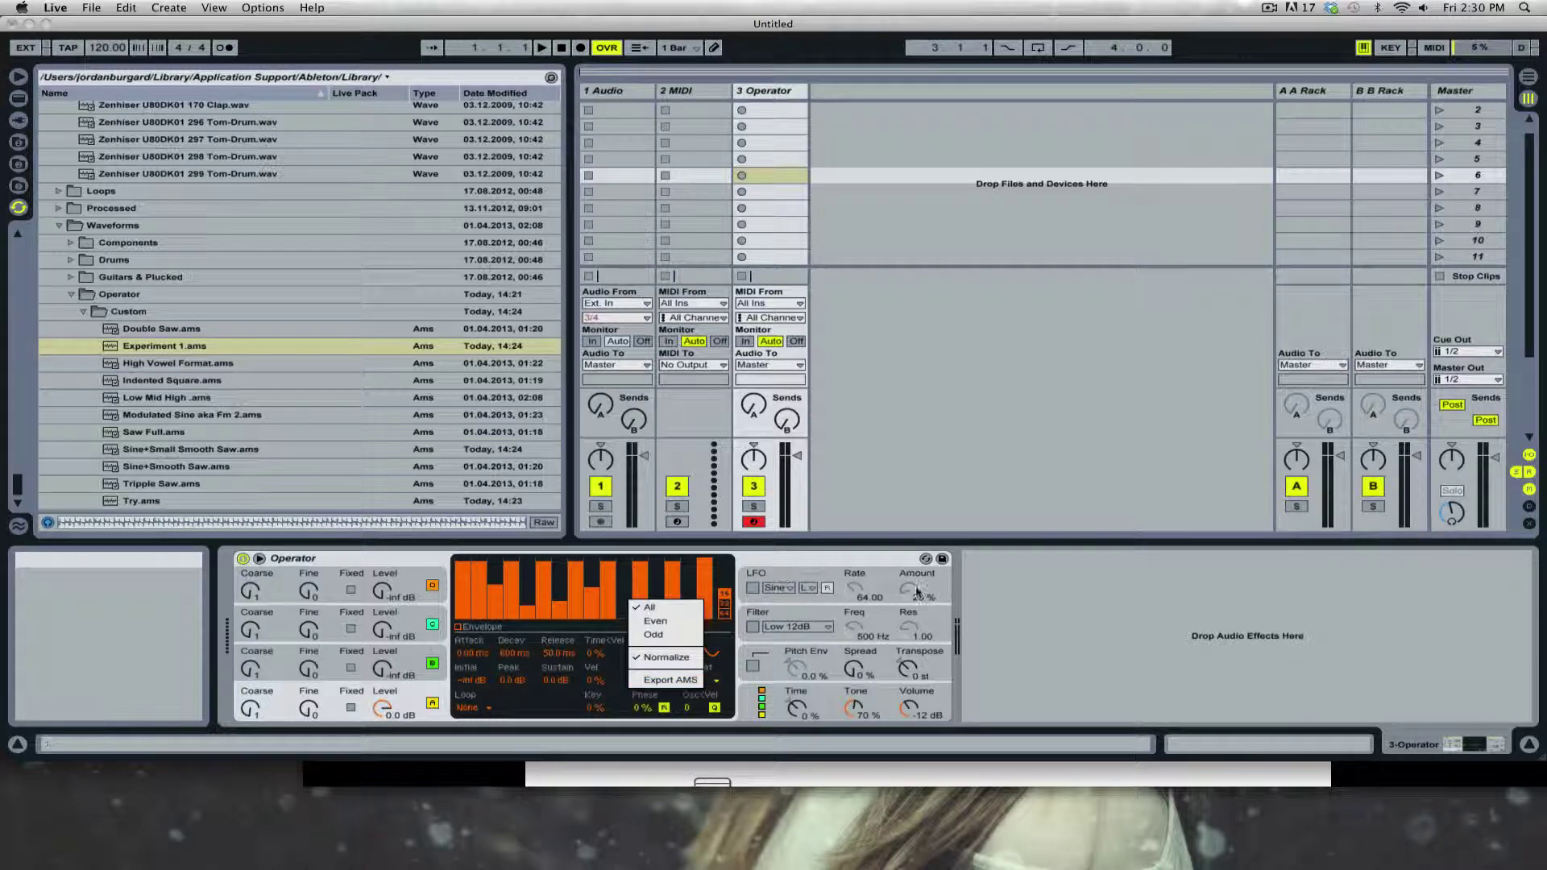
click(784, 555)
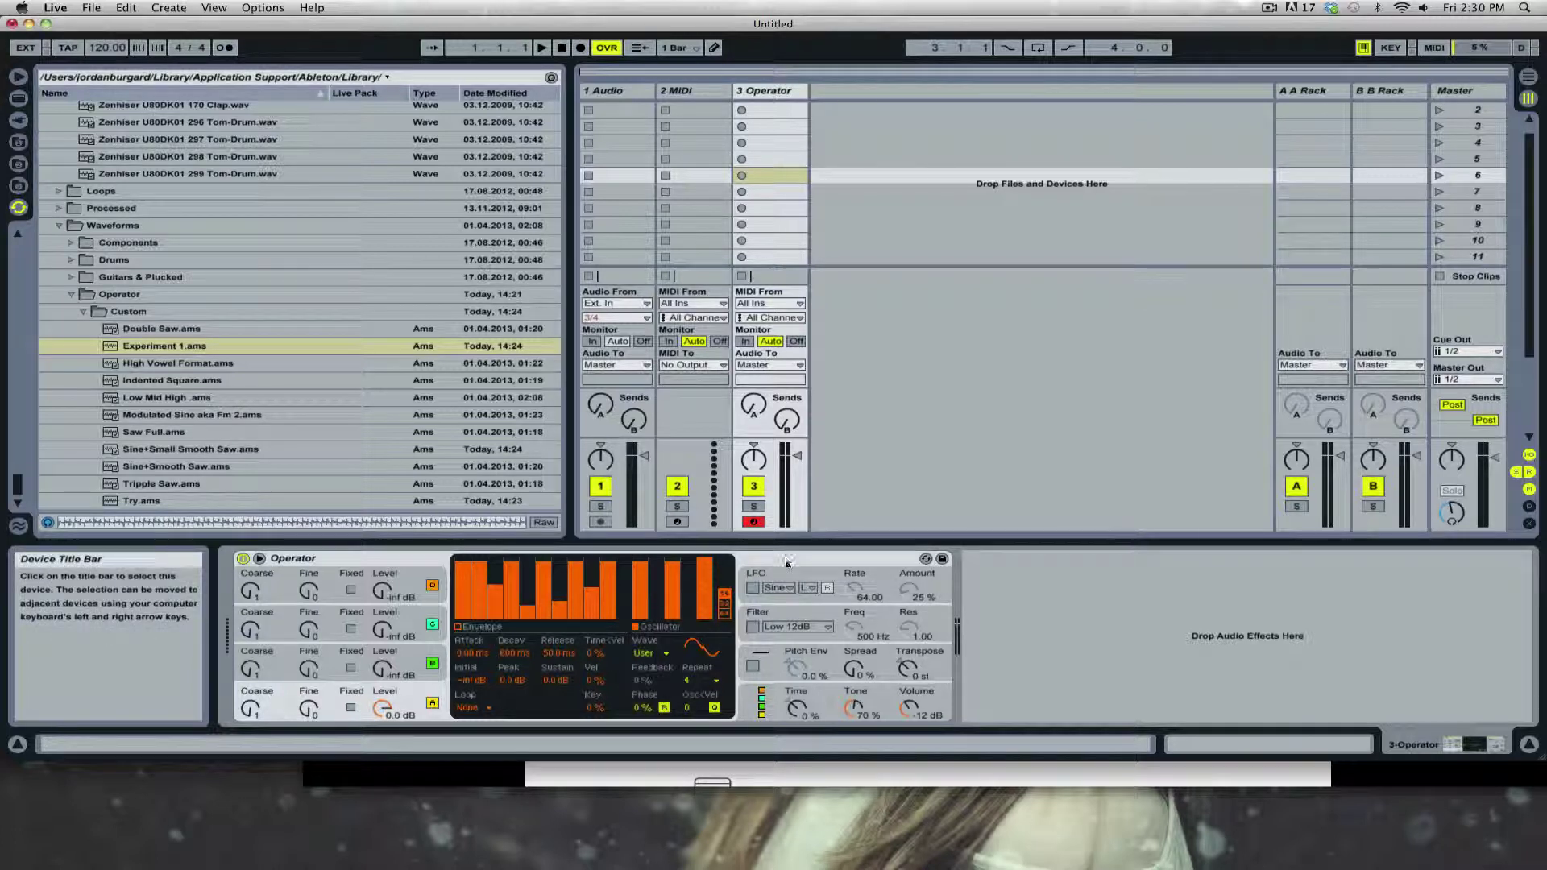
- Raise the fifth partial near full level and silence the eleventh partial
click(536, 563)
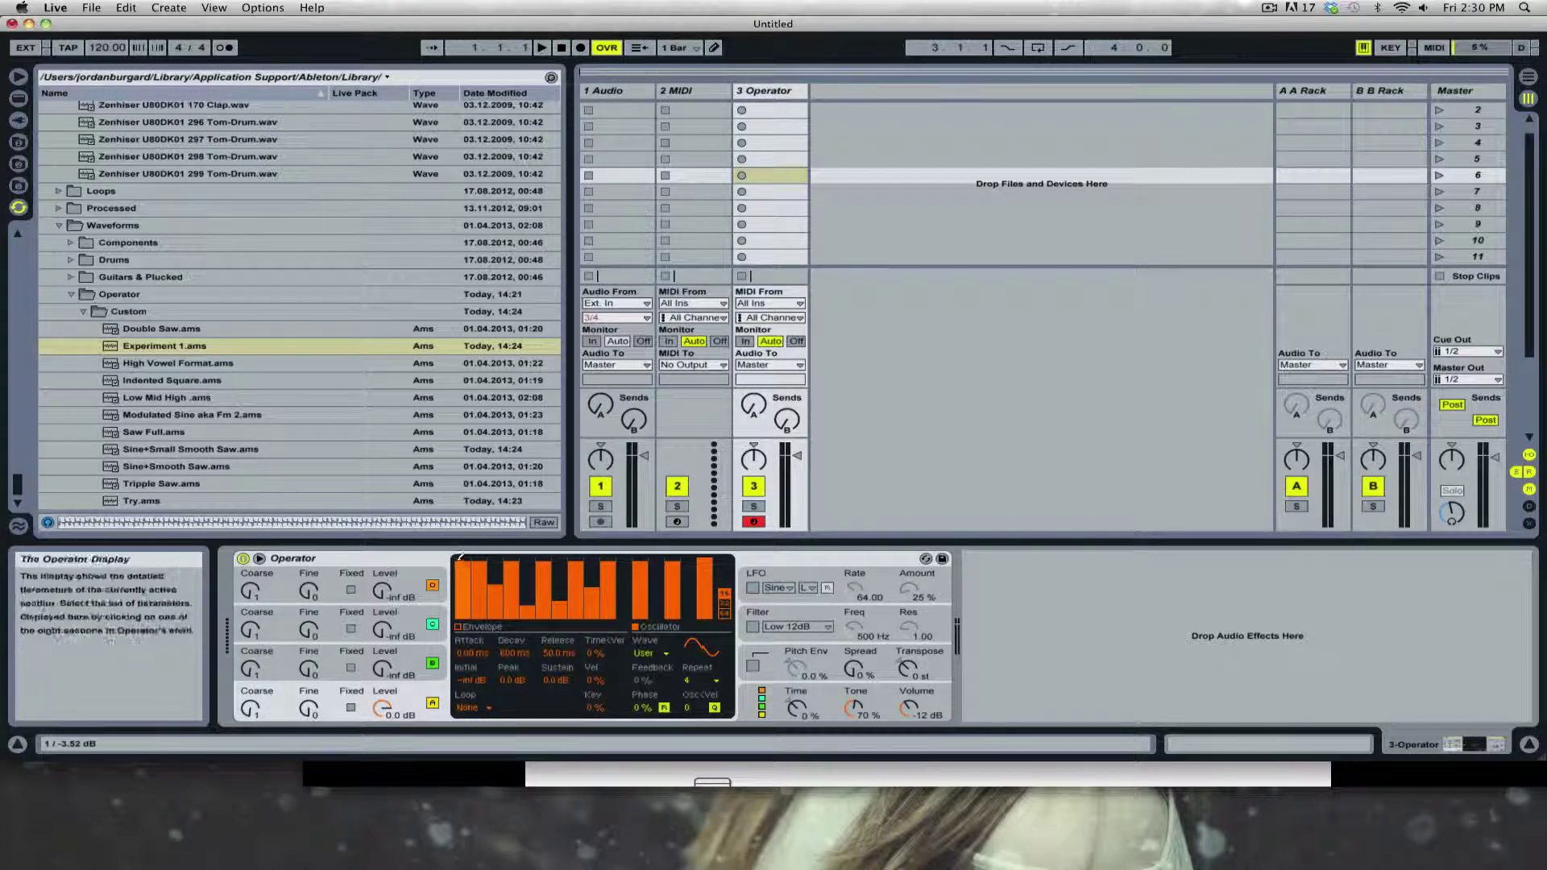
click(724, 614)
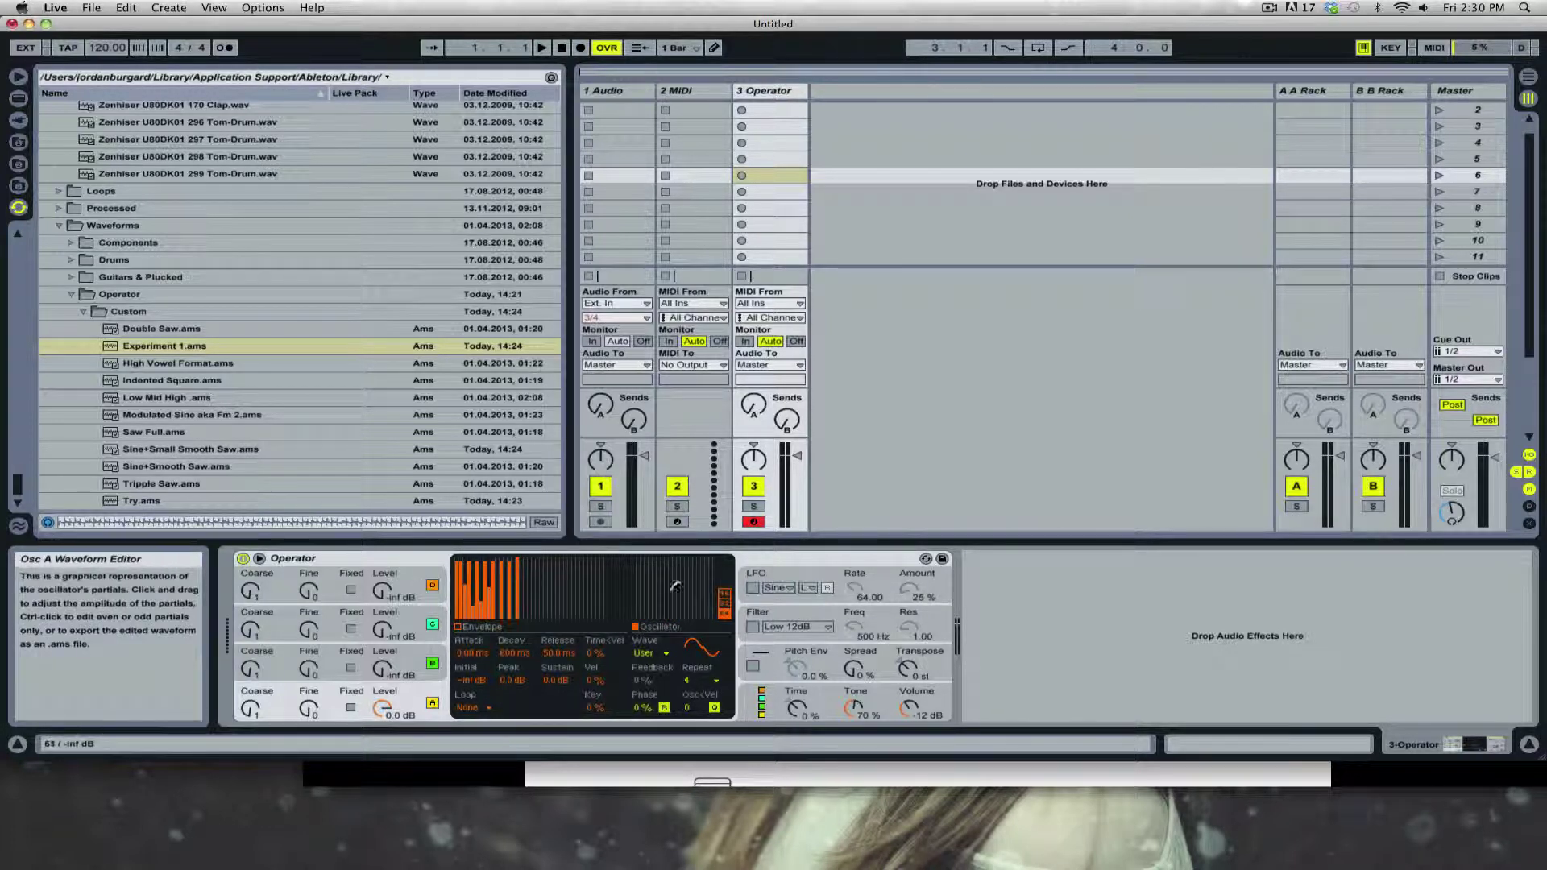
click(724, 597)
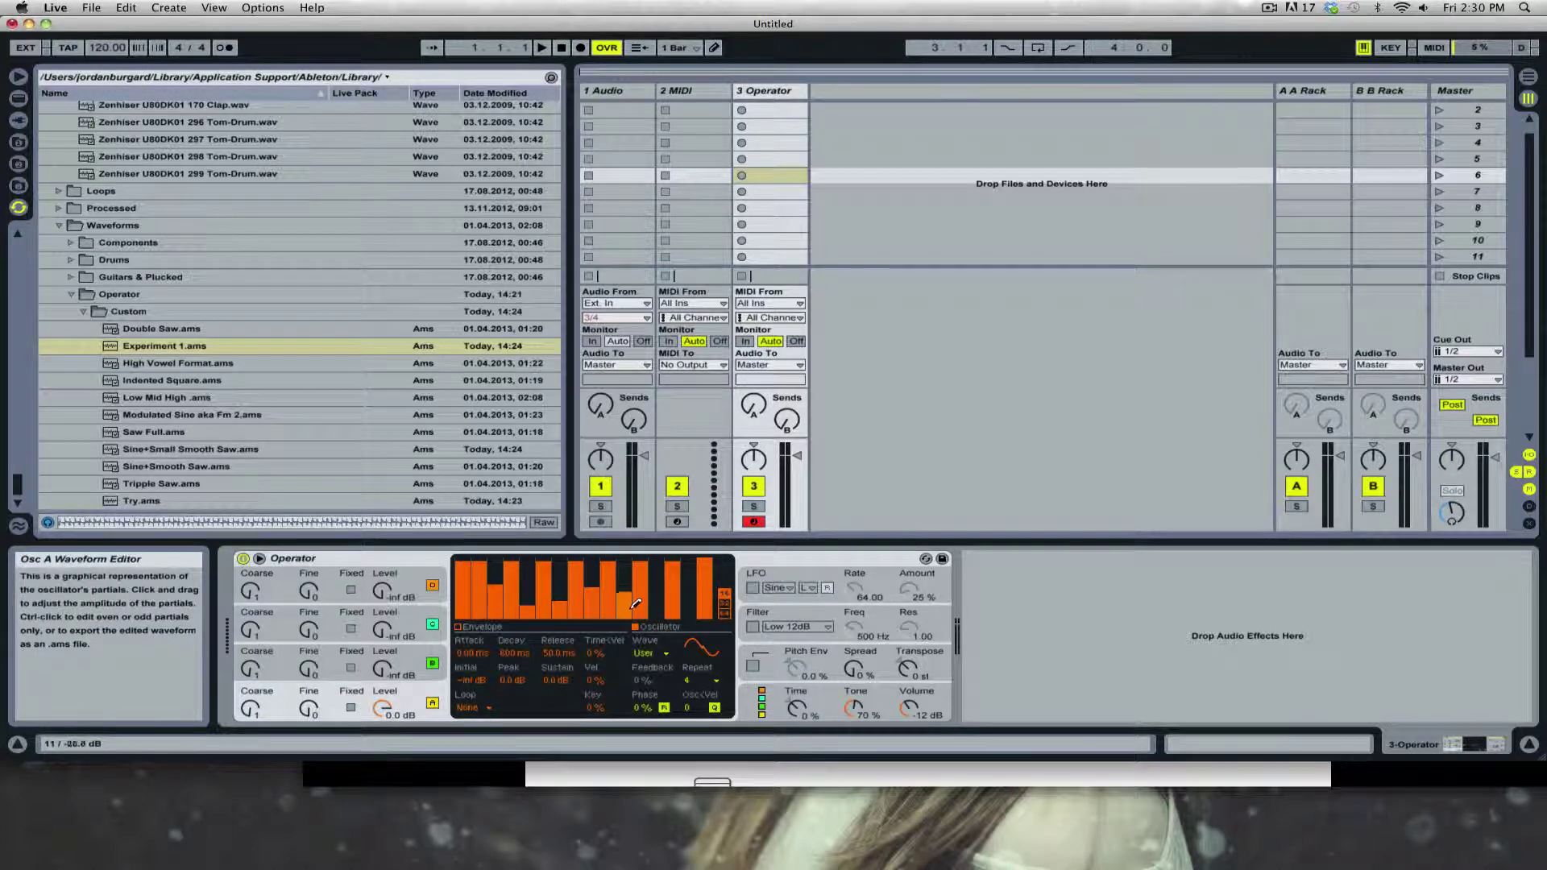
mouse_move(634, 606)
mouse_down()
mouse_move(627, 528)
mouse_move(634, 649)
mouse_move(664, 581)
mouse_move(659, 620)
mouse_move(681, 617)
mouse_move(691, 564)
mouse_move(728, 612)
mouse_up()
- Draw a curve over the upper 64-harmonic partials, set Repeat to 1/4, and silence the highest ones
click(725, 612)
mouse_move(525, 568)
mouse_down()
mouse_move(684, 616)
mouse_move(713, 564)
mouse_up()
click(698, 681)
click(700, 712)
click(725, 597)
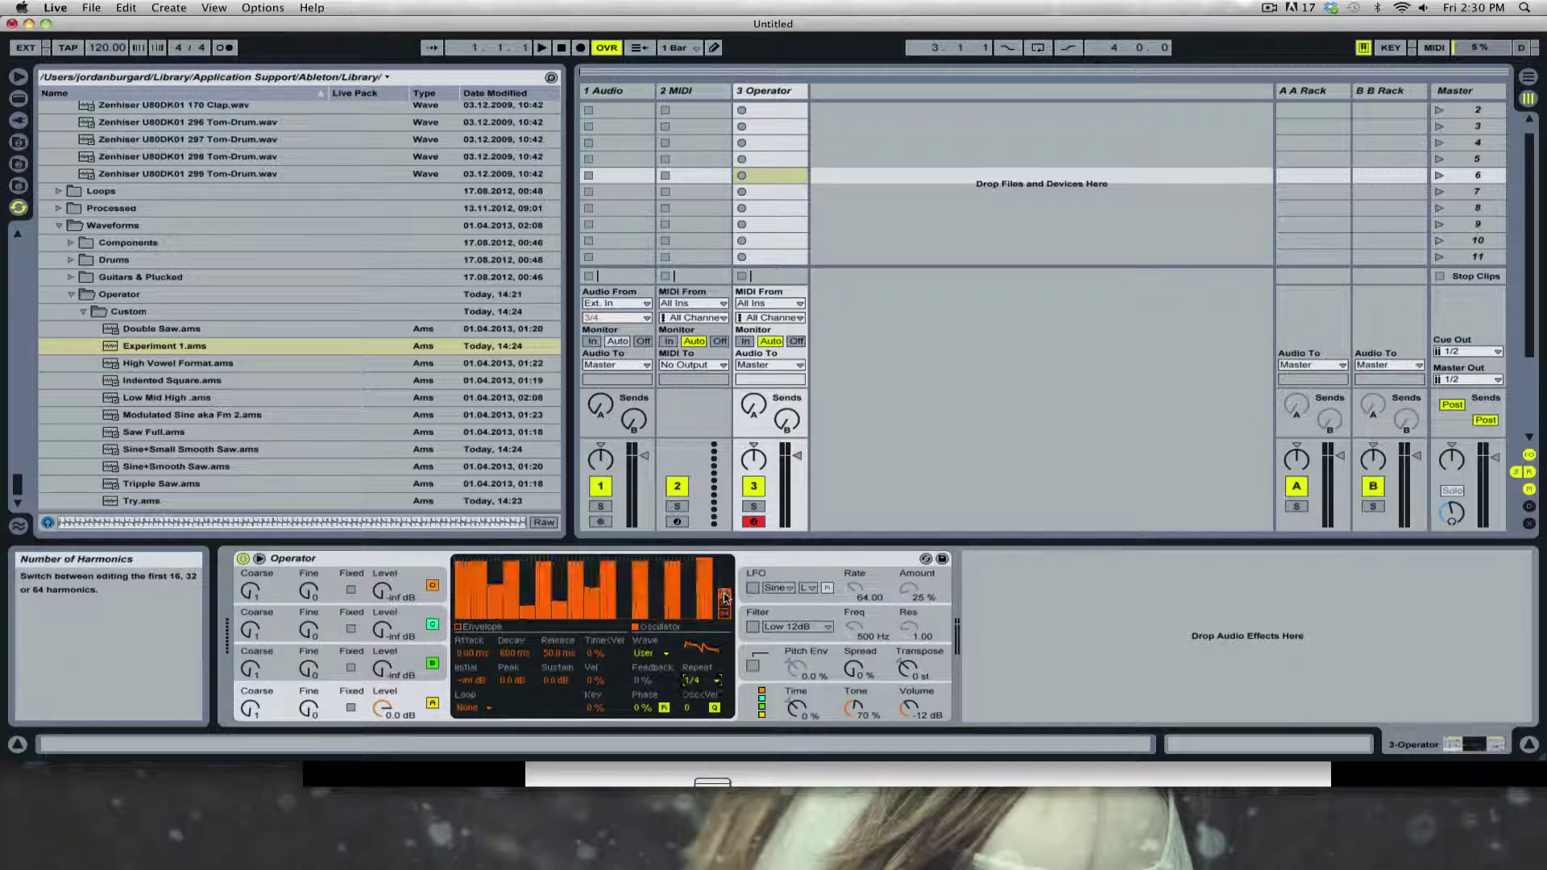
click(724, 598)
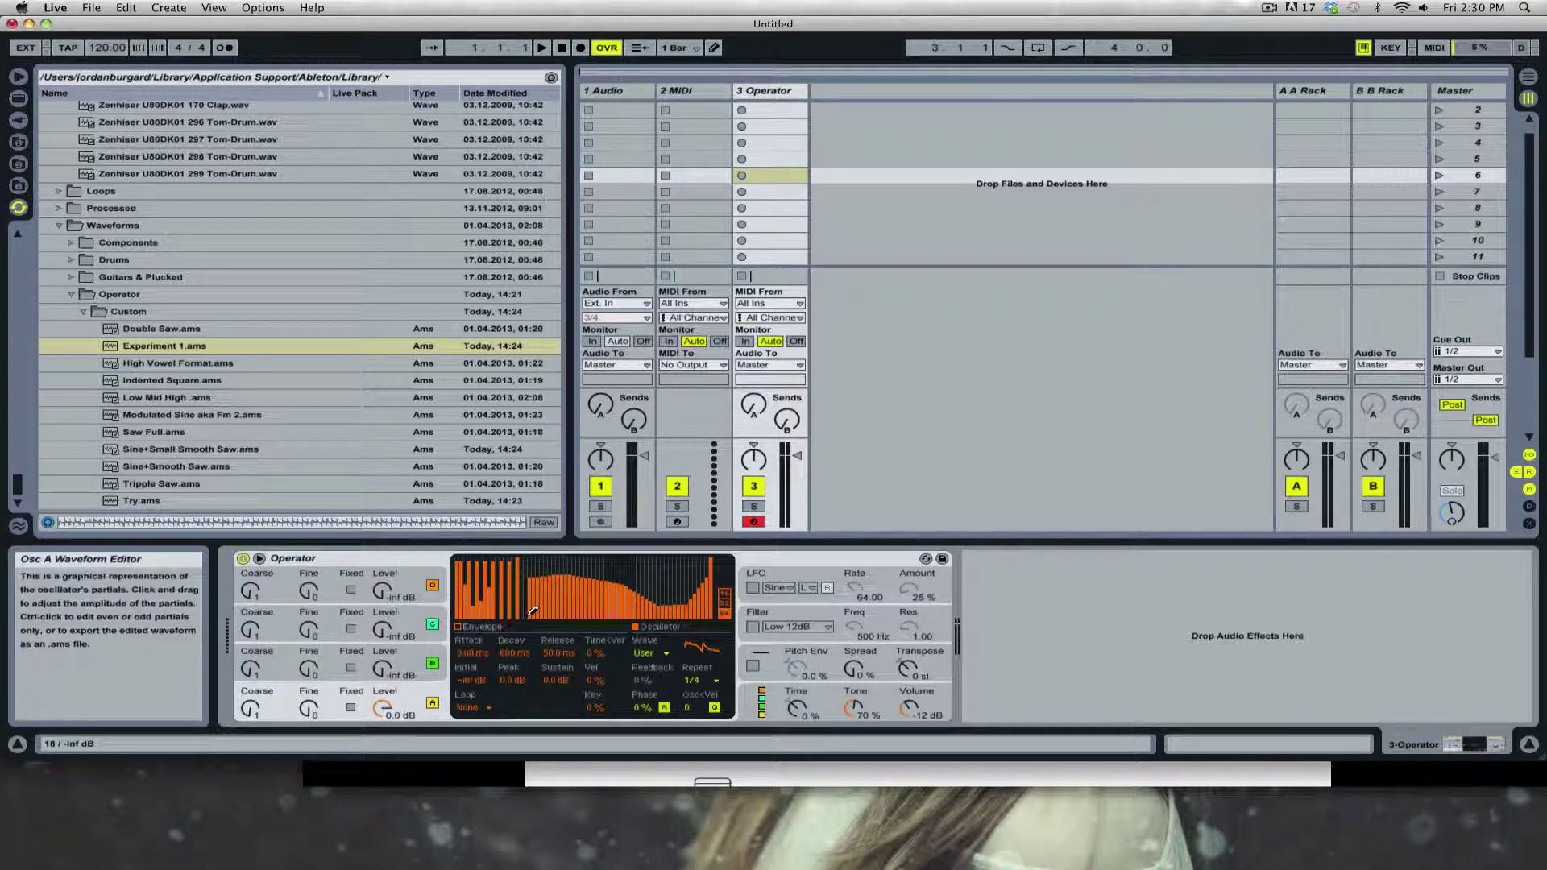
drag(533, 612, 708, 617)
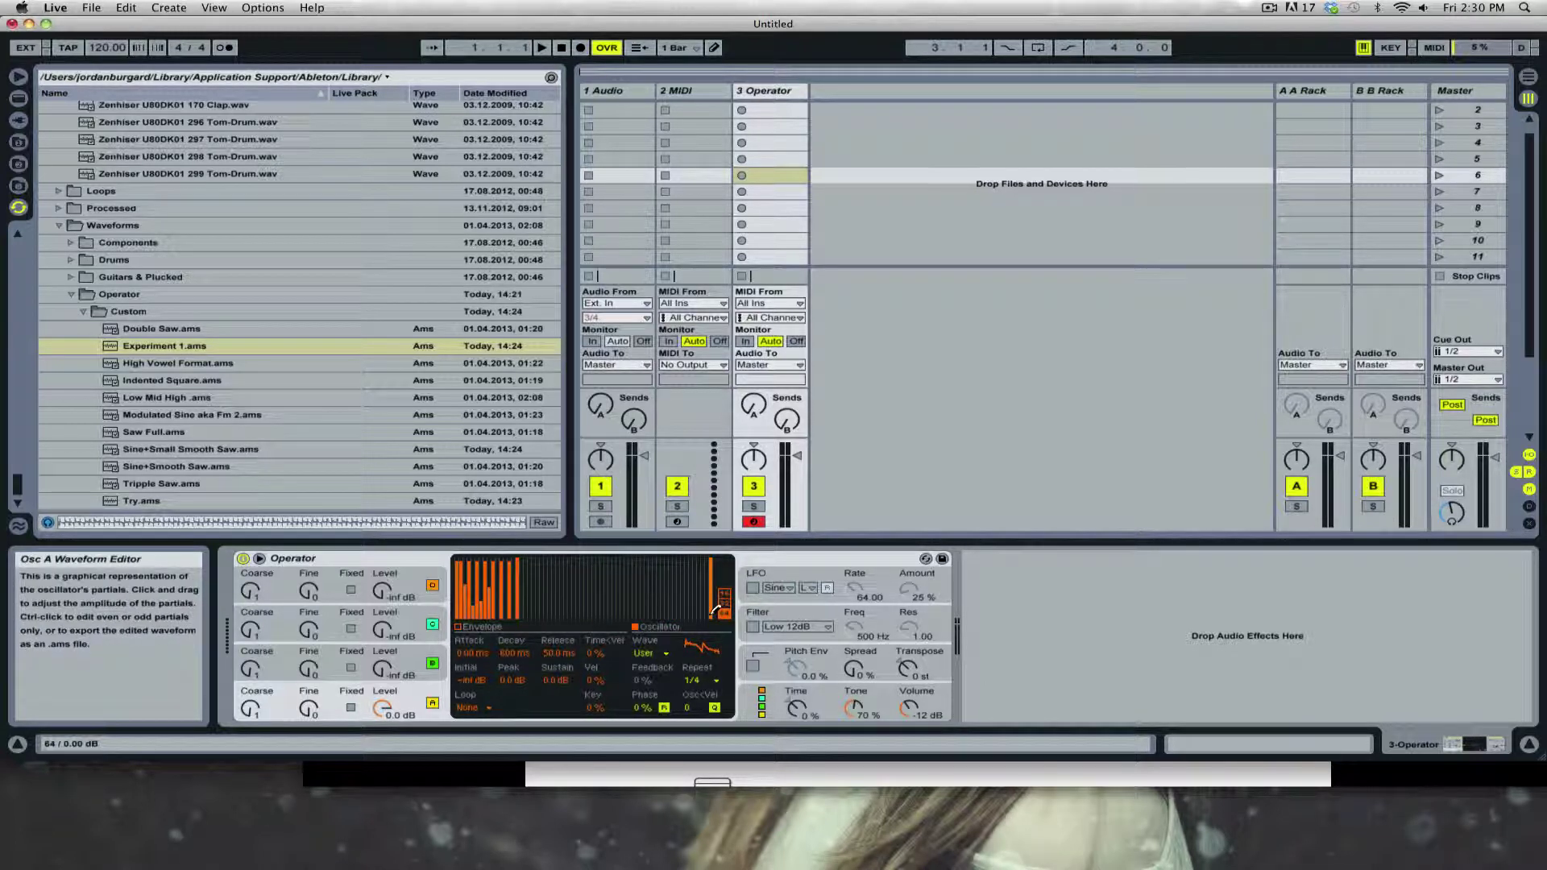
click(726, 597)
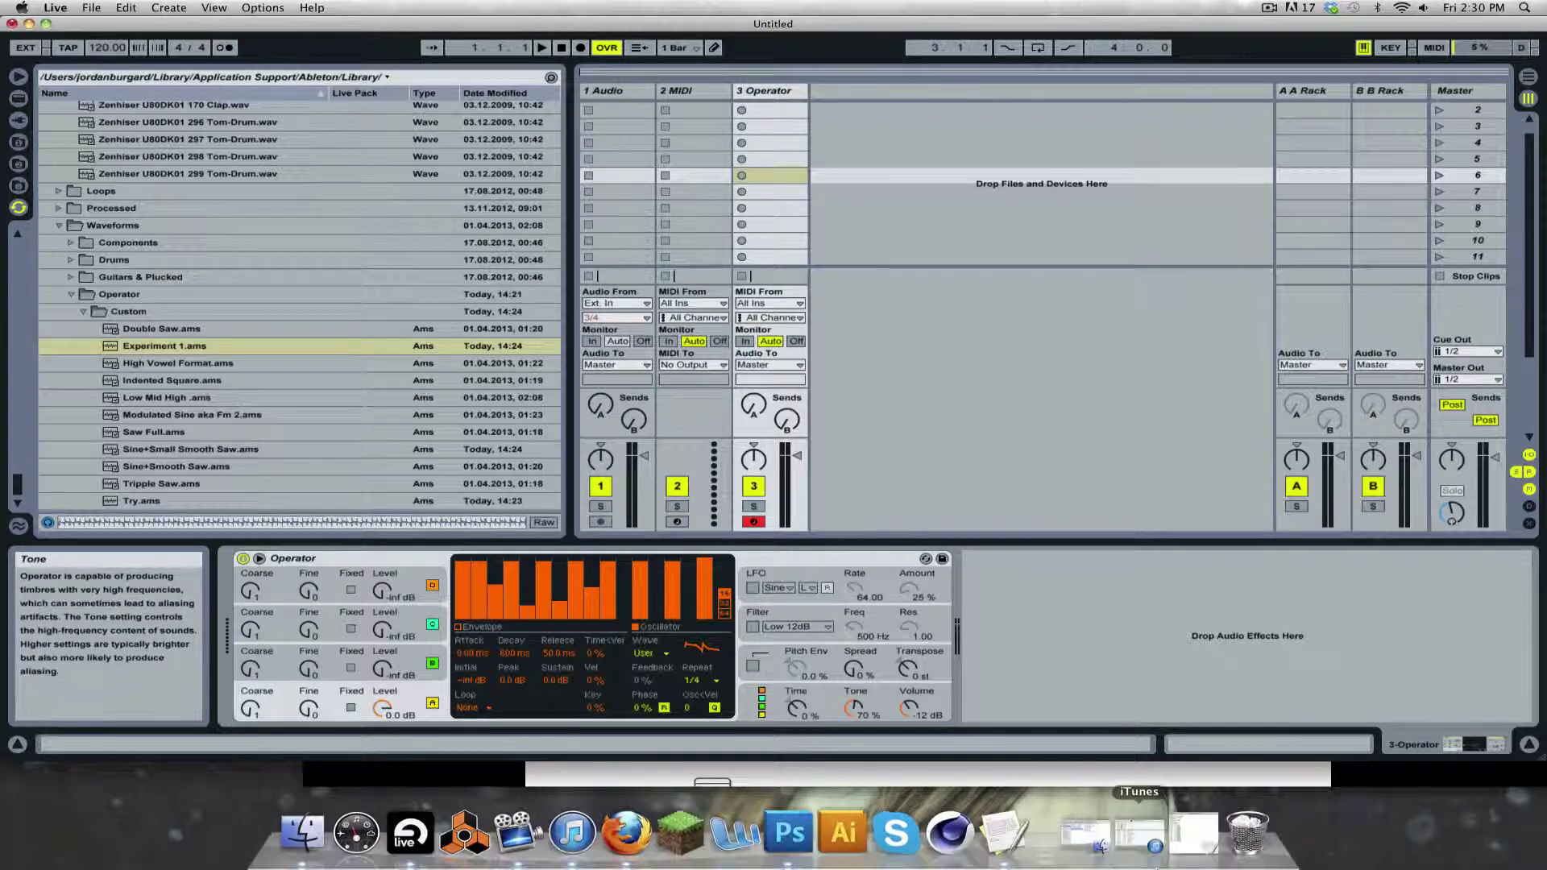
- Restore and centre the Experiment 1.ams text window, glance at Operator, then bring the text back
click(1205, 846)
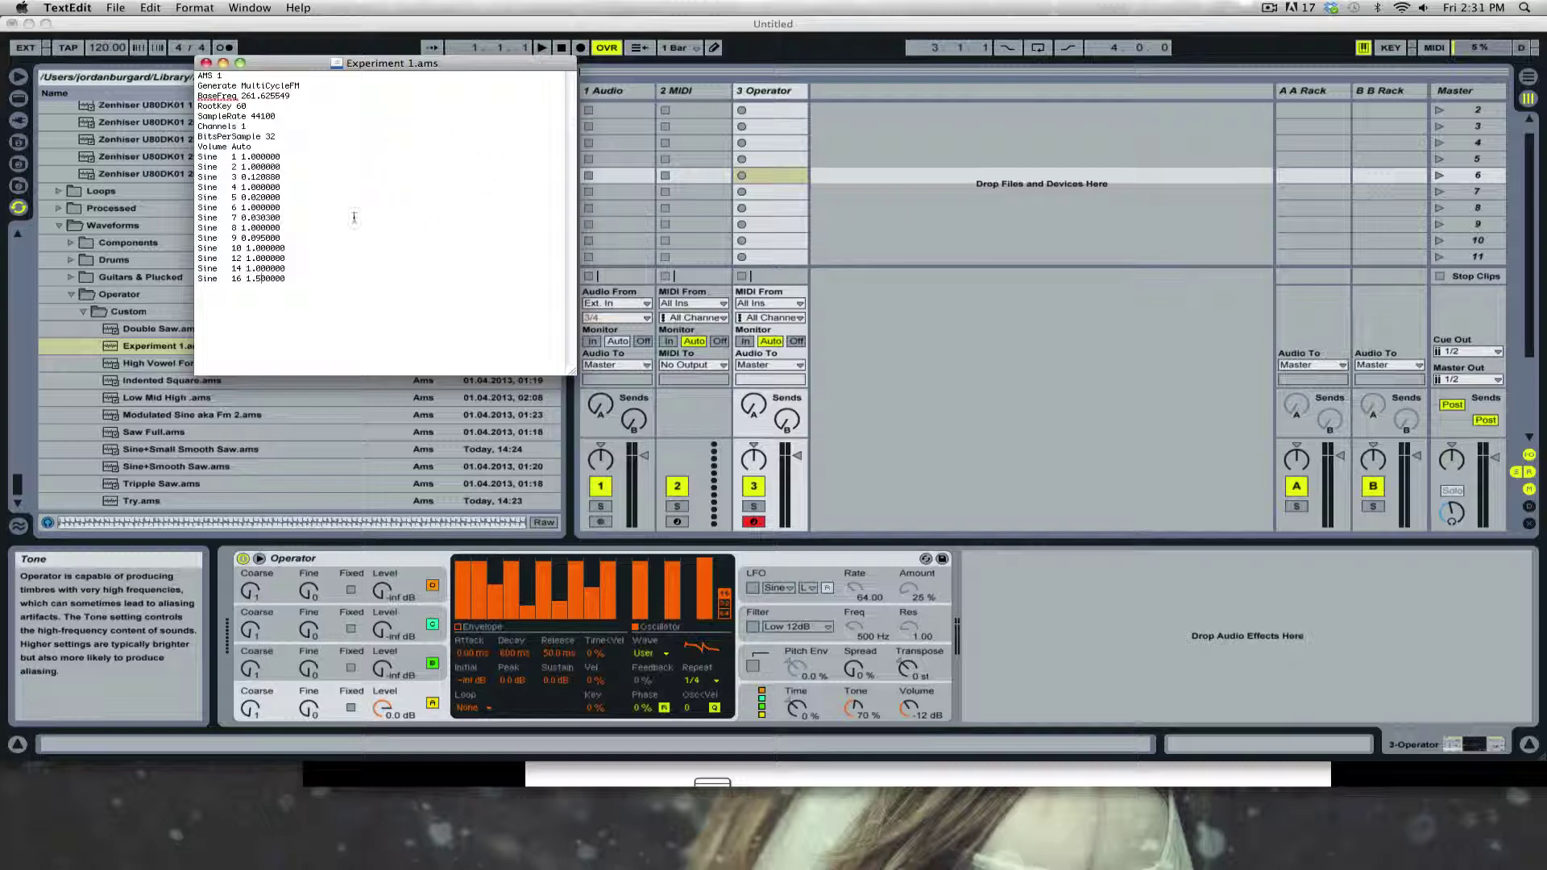
drag(420, 71, 759, 336)
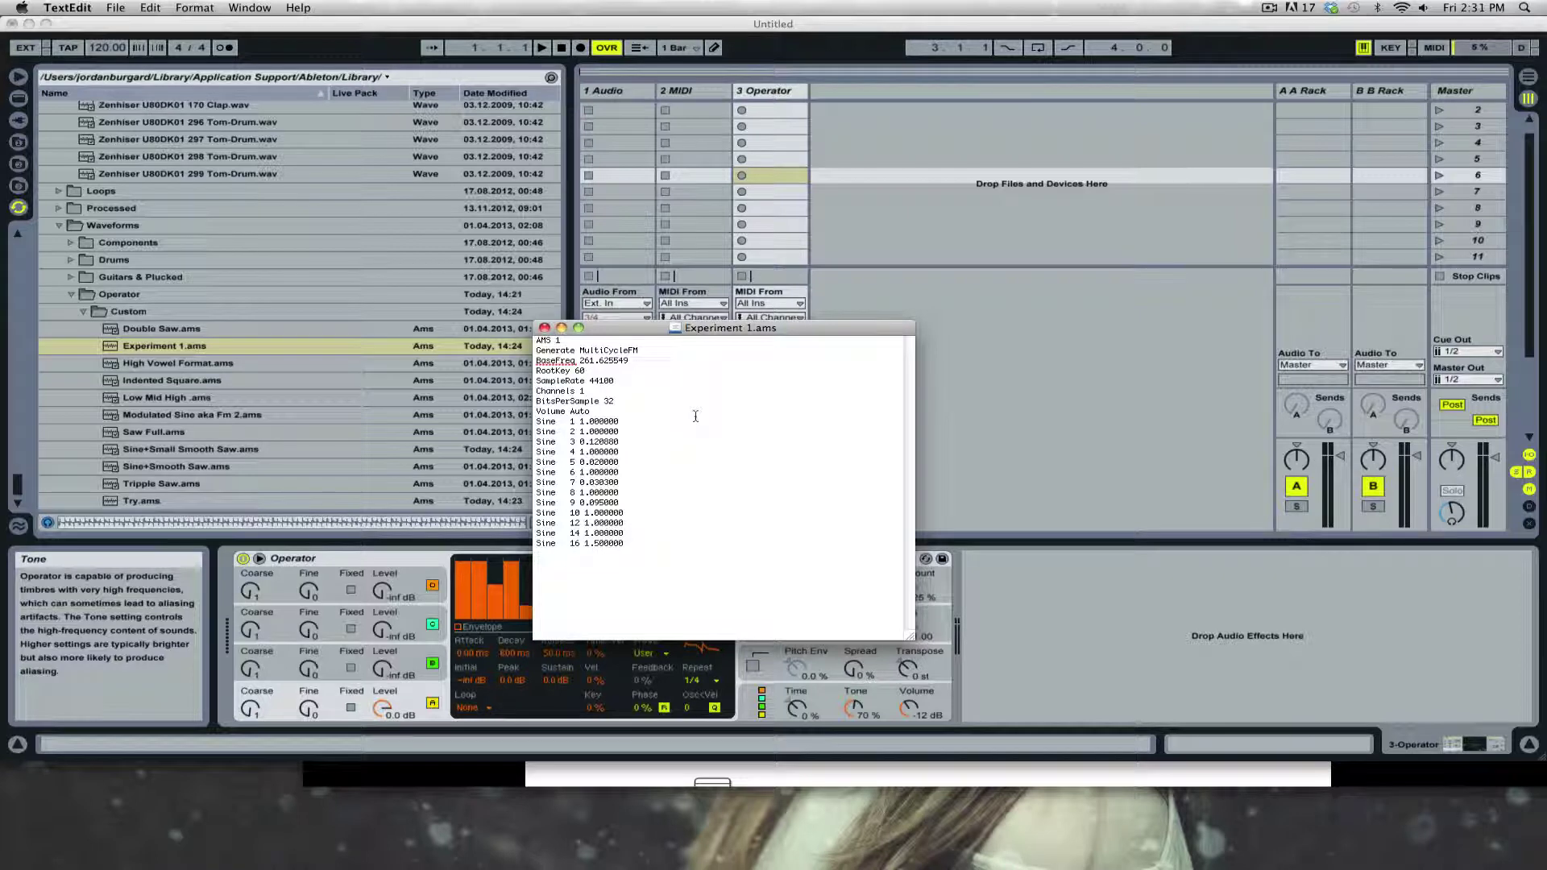
click(487, 591)
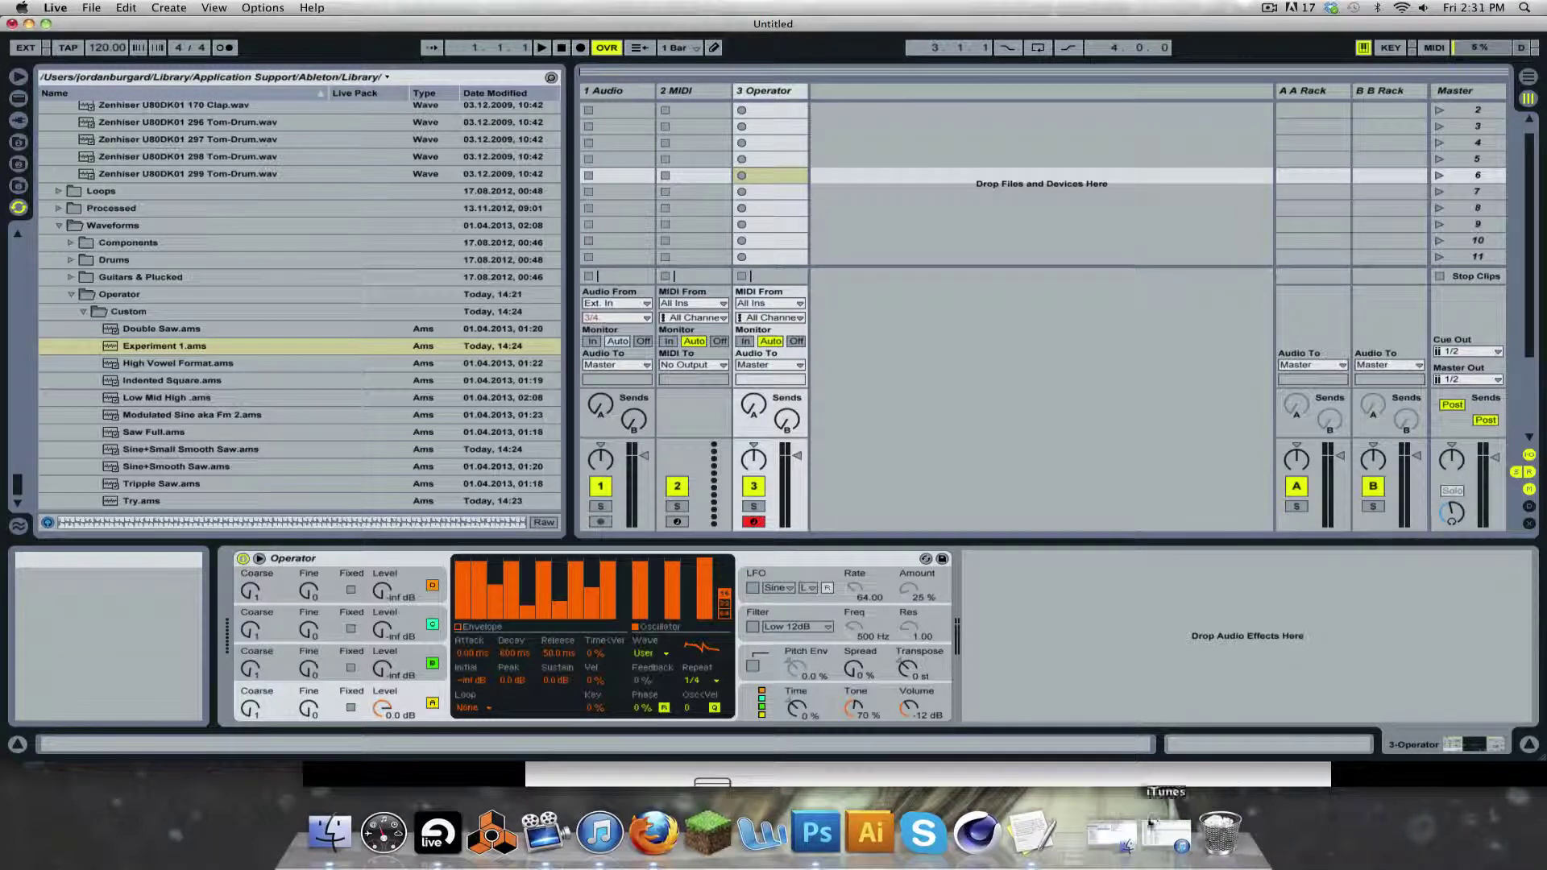
click(1124, 839)
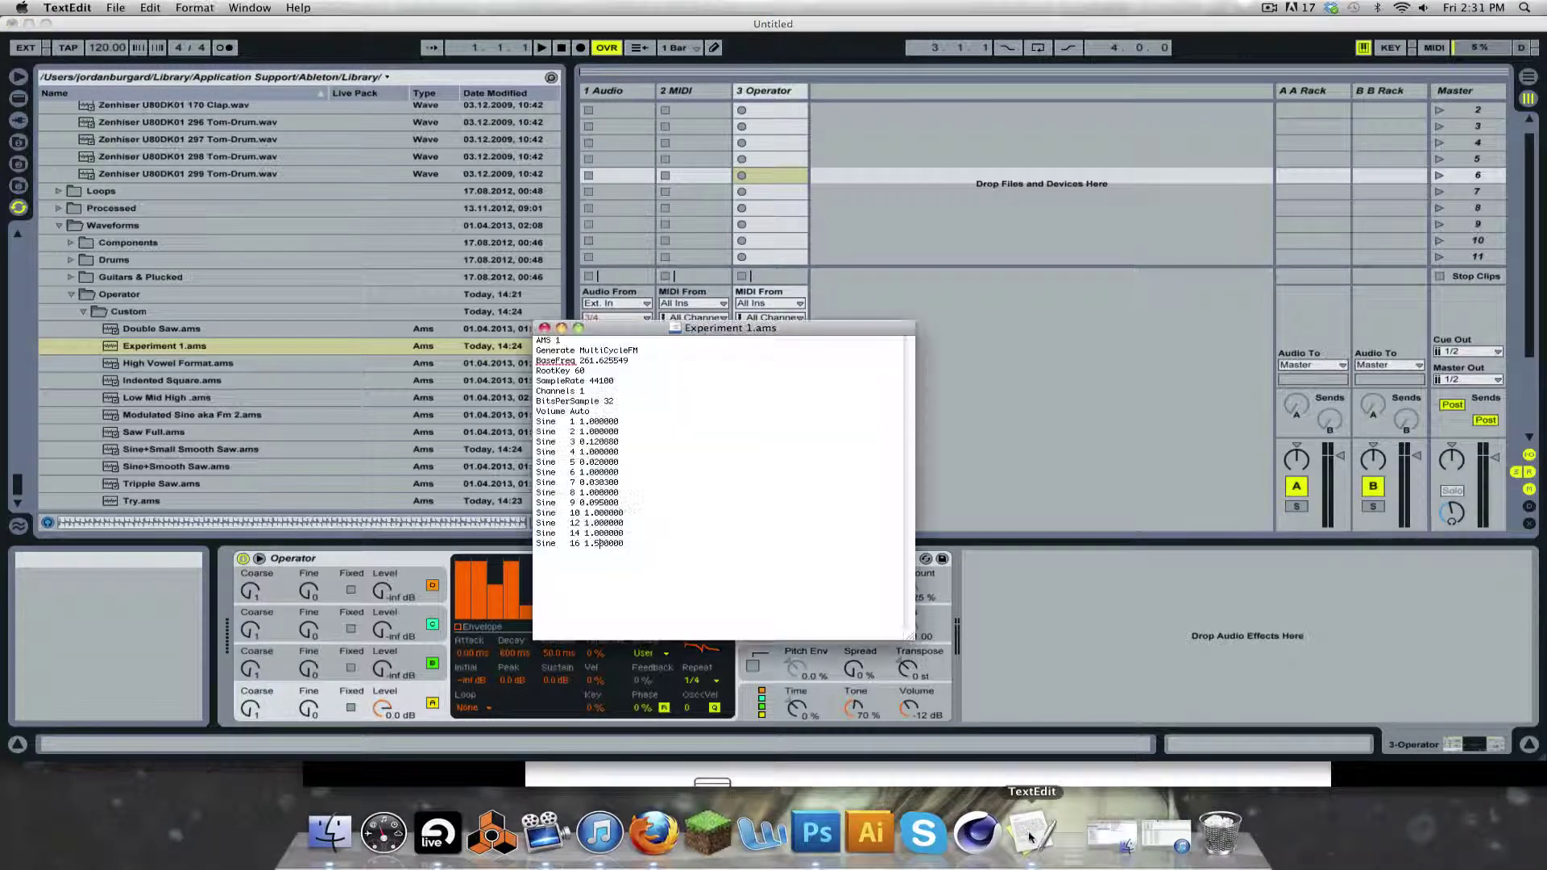
- Change Sine 5 to 0.050000 and Sine 3 to 0.150000 in the text file
click(600, 461)
key(BackSpace)
text(5)
drag(589, 443, 617, 445)
text(1500)
- Change the Sine 9 value to 0.100000
drag(589, 502, 623, 505)
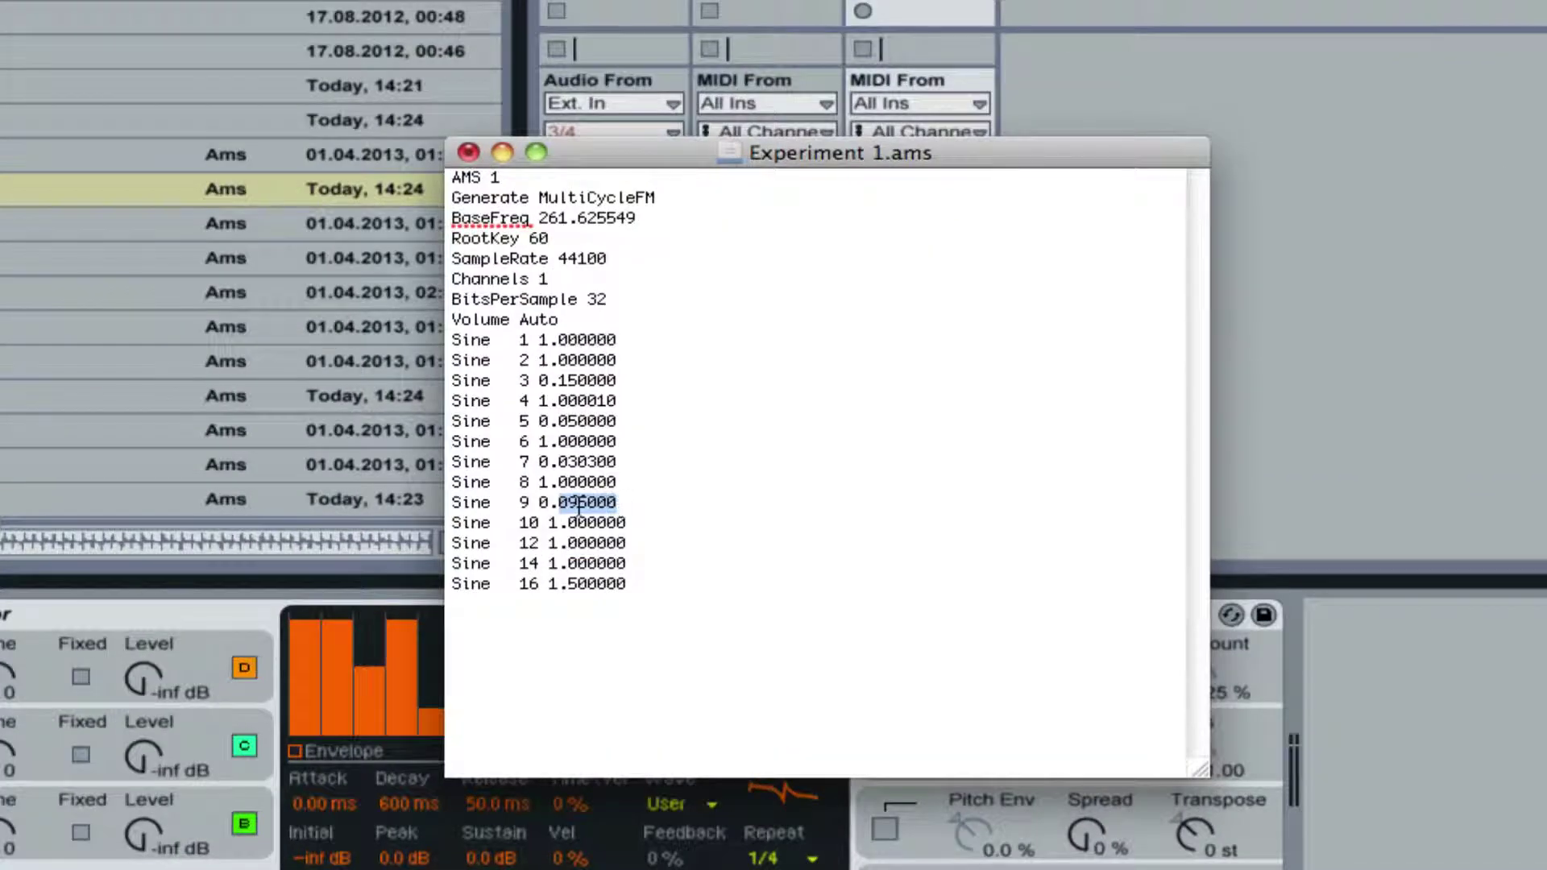
click(562, 502)
text(1)
key(Delete)
key(shift+Left)
text(00)
click(560, 600)
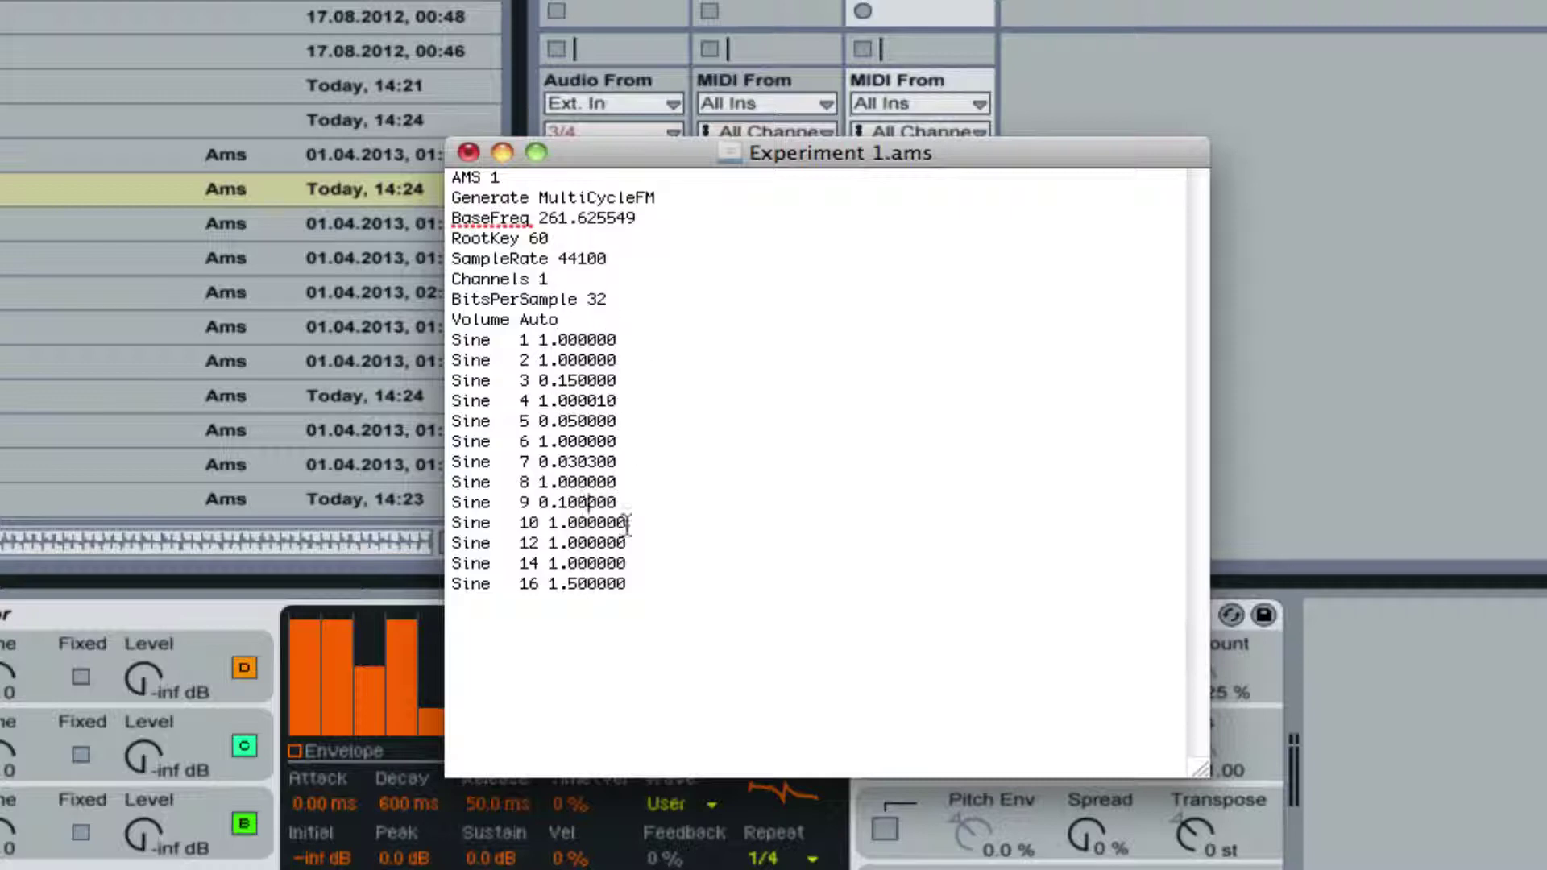
- Close the text window and nudge Operator's first partial bar lower
key(super+w)
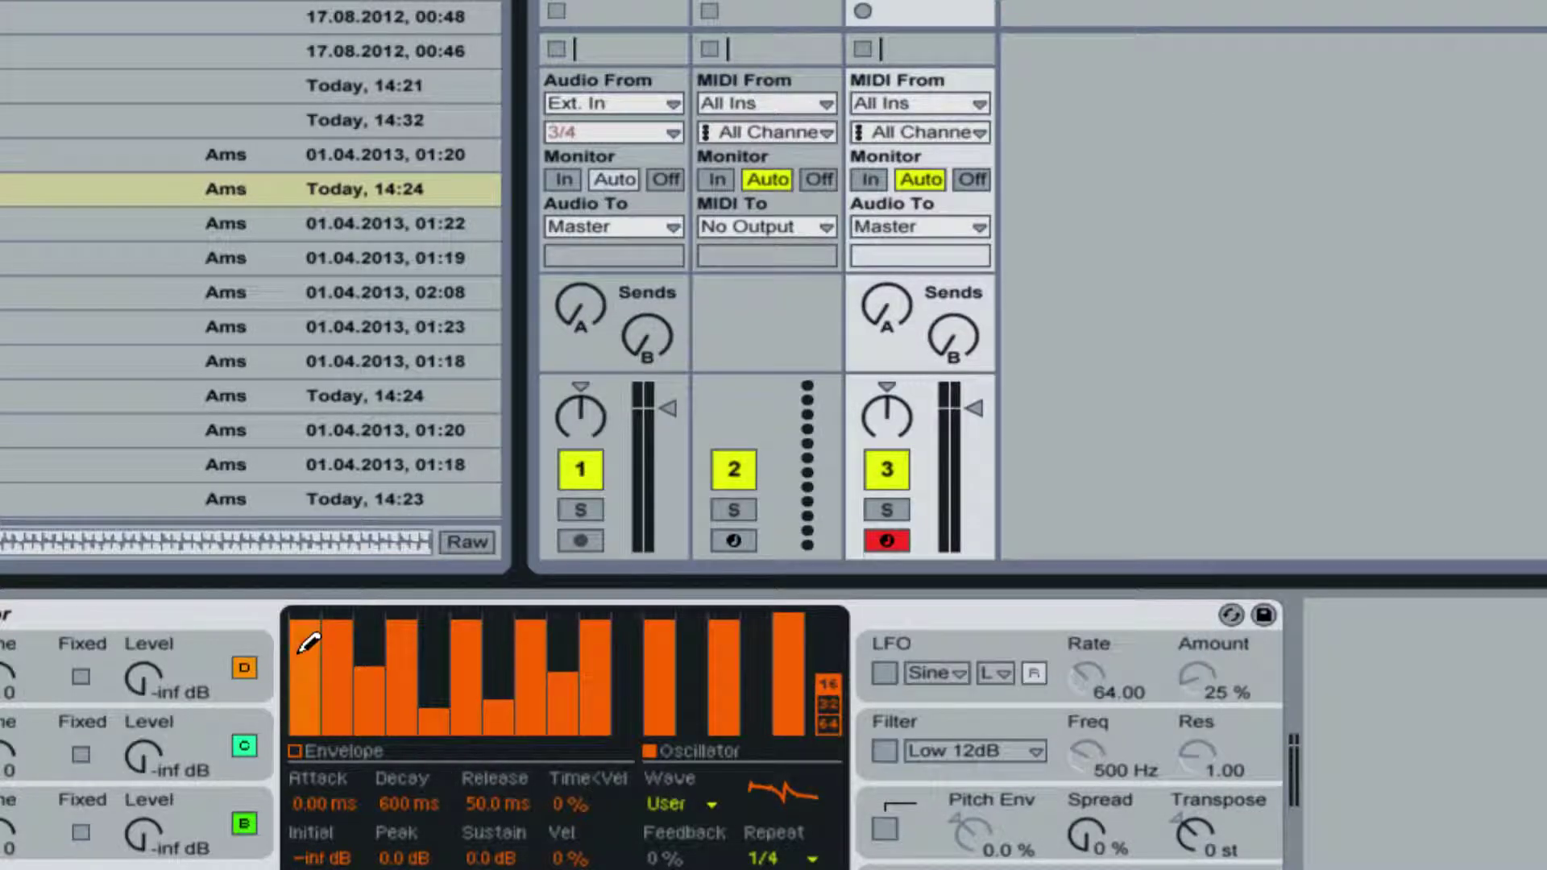
click(306, 652)
mouse_move(312, 648)
mouse_down()
mouse_move(310, 723)
mouse_move(325, 657)
mouse_up()
- Change Sine 9 to 0.100002 in TextEdit, then return to Live
mouse_move(1224, 838)
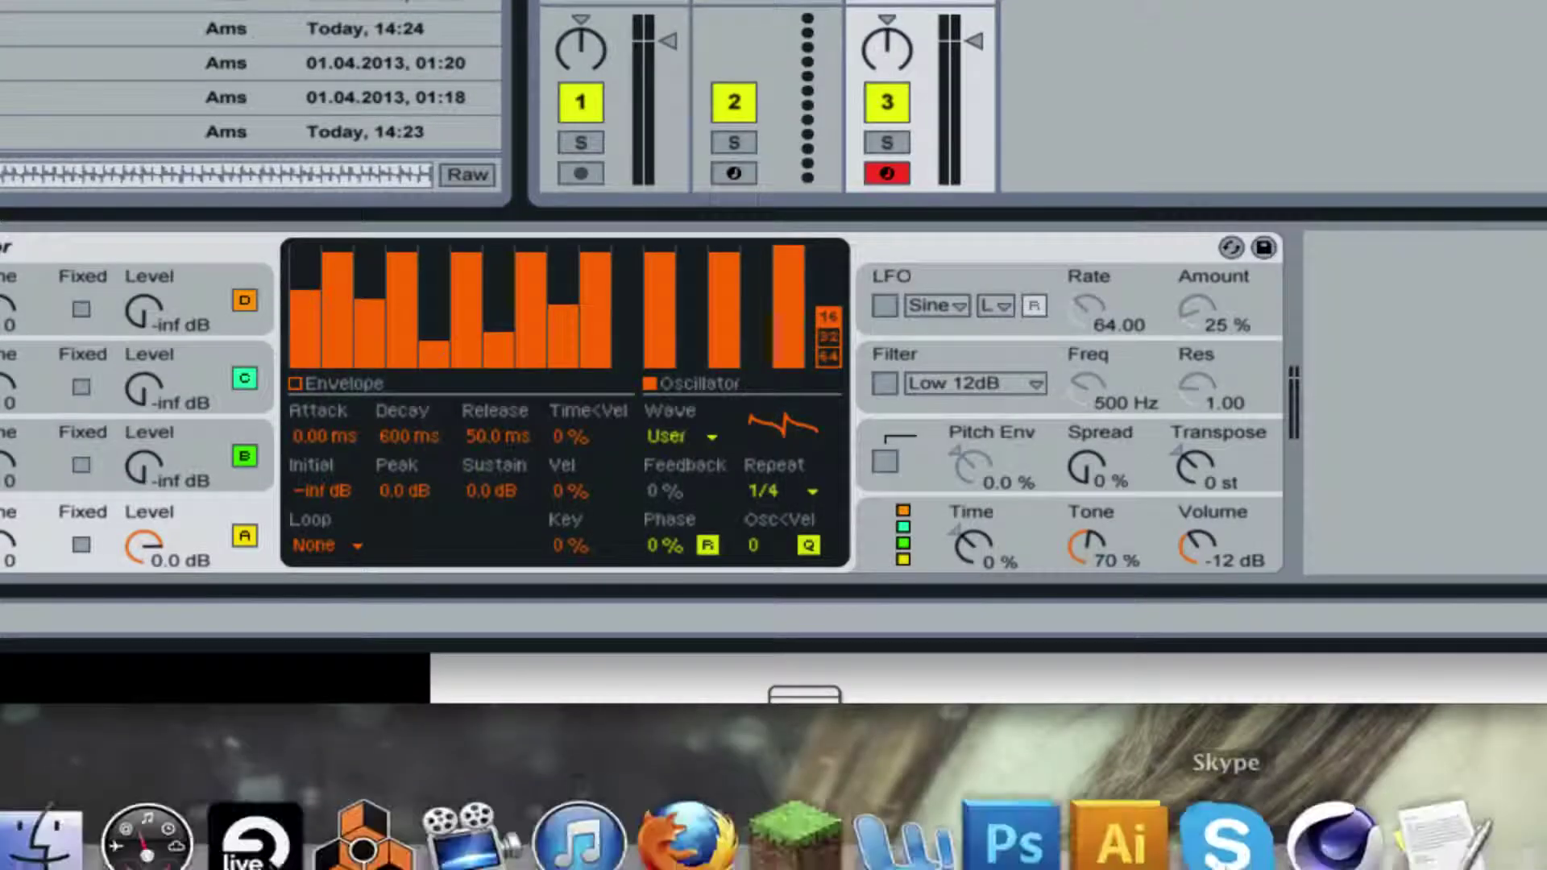
click(1442, 818)
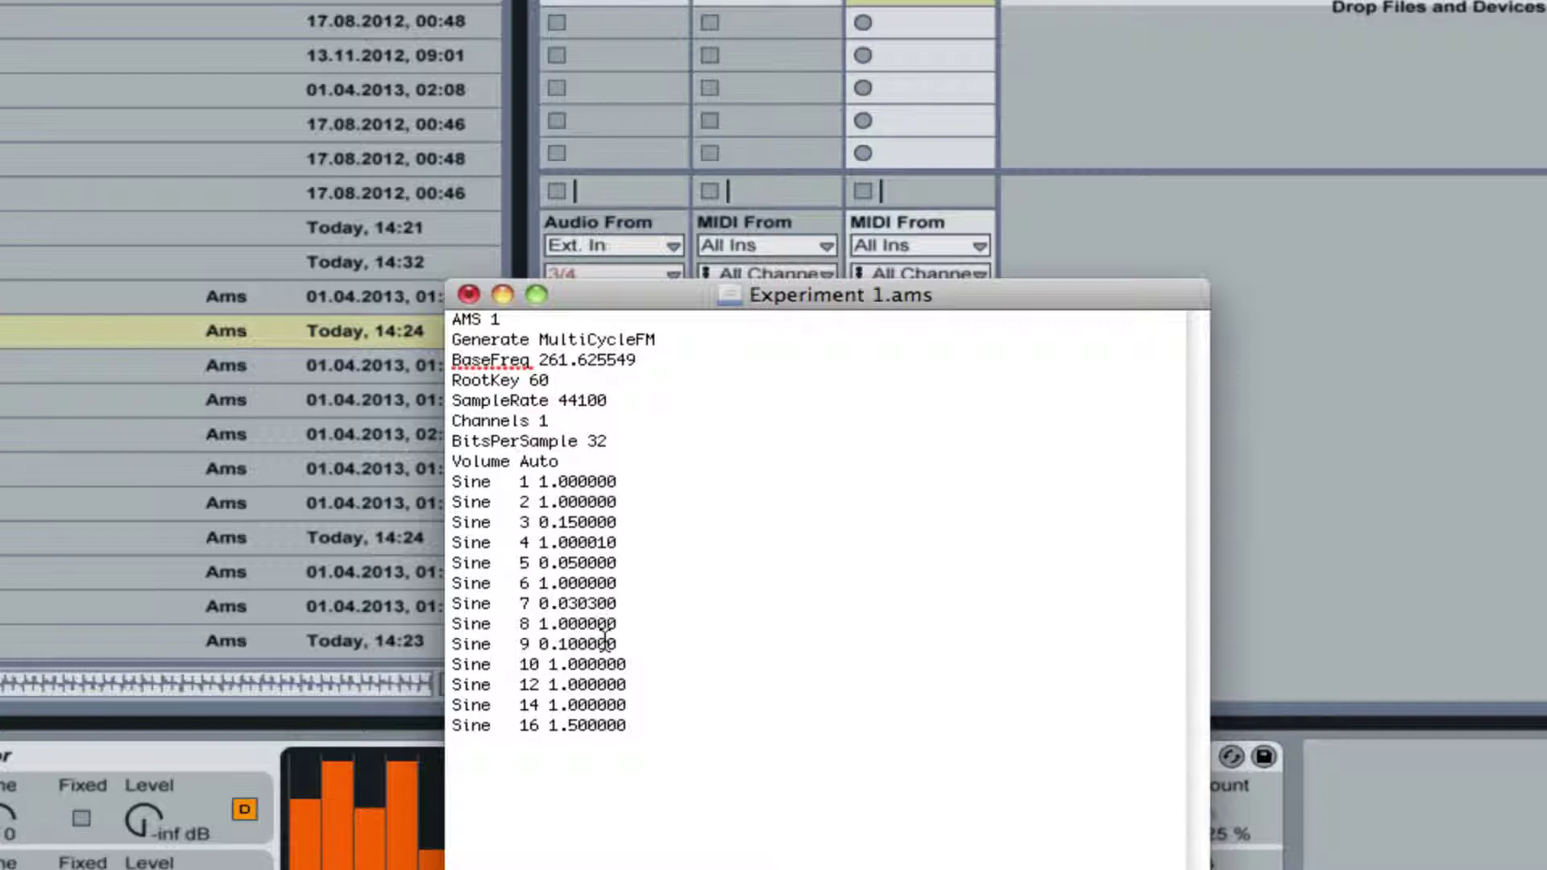
click(610, 644)
key(BackSpace)
text(2)
click(301, 808)
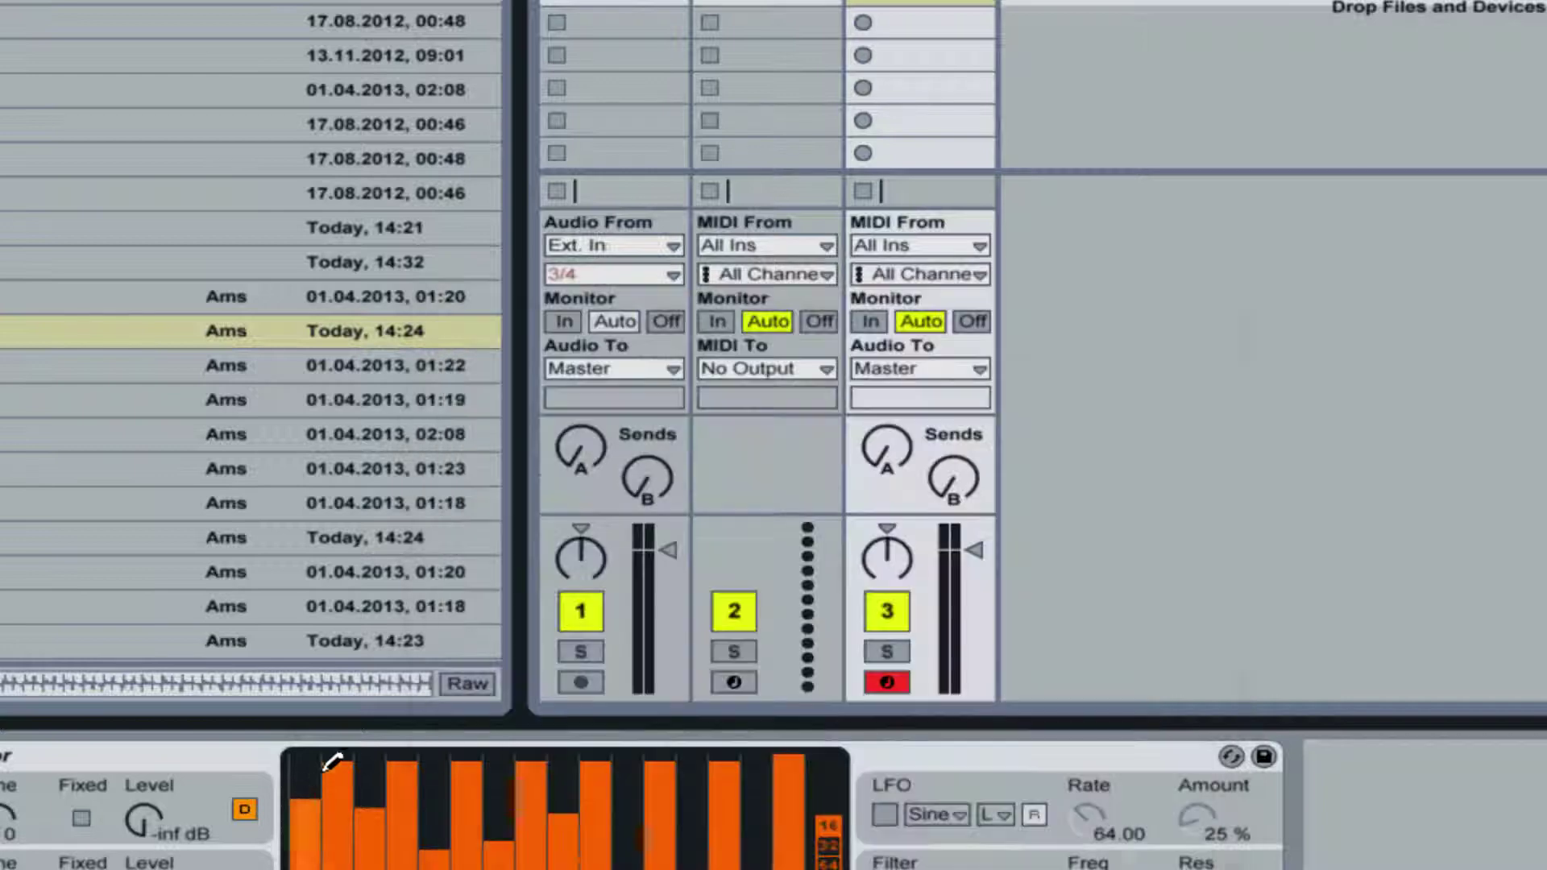
- Lower the first harmonic bar slightly, change Sine 9 to 0.100005, and open Save As
drag(313, 787, 313, 797)
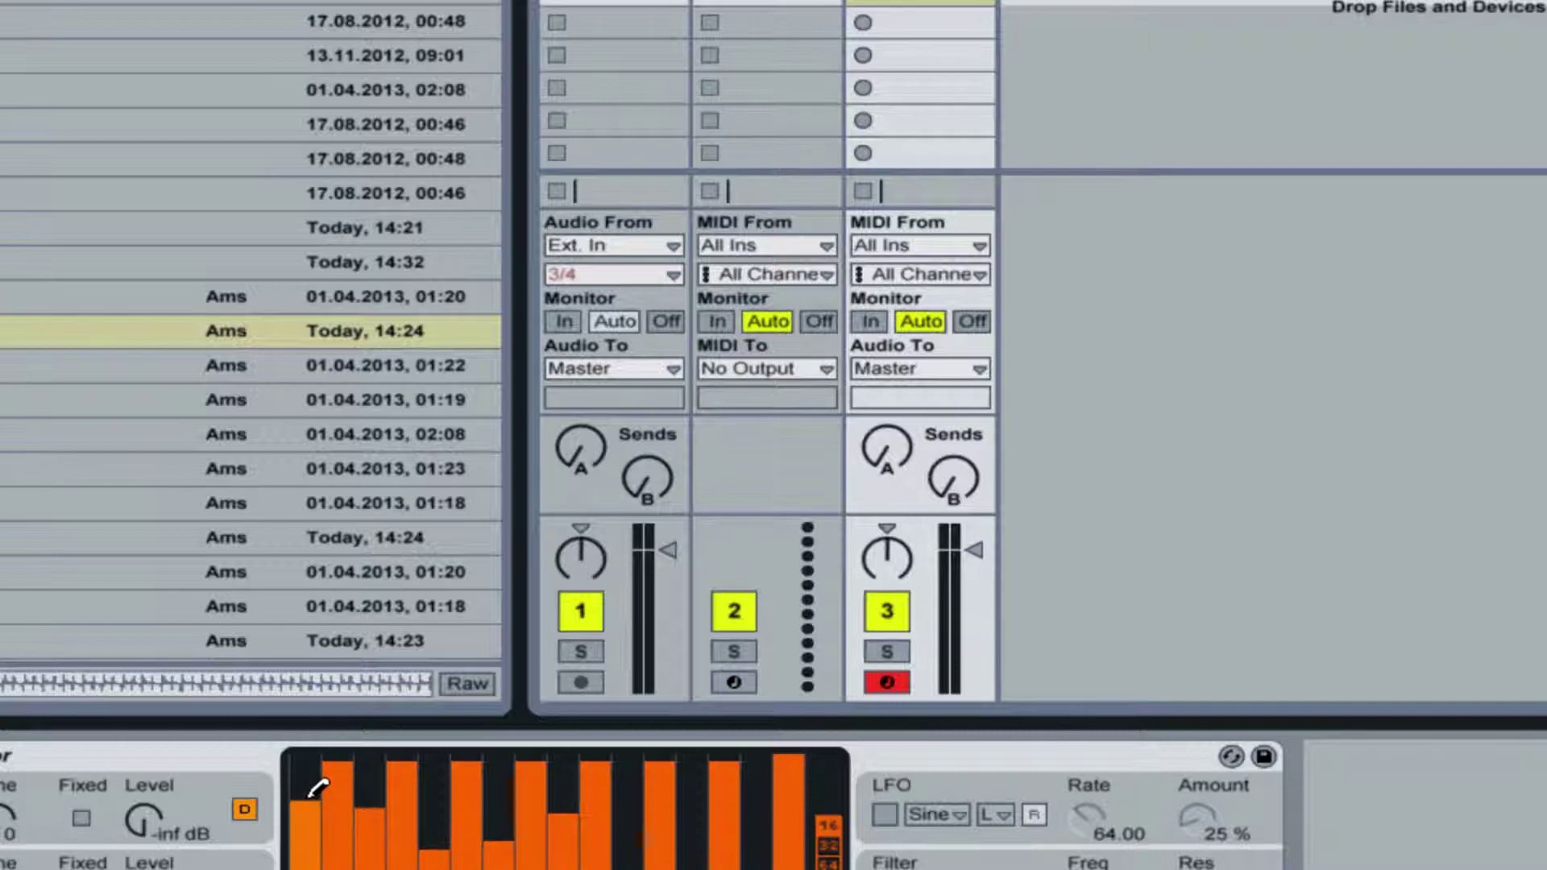
key(super+Tab)
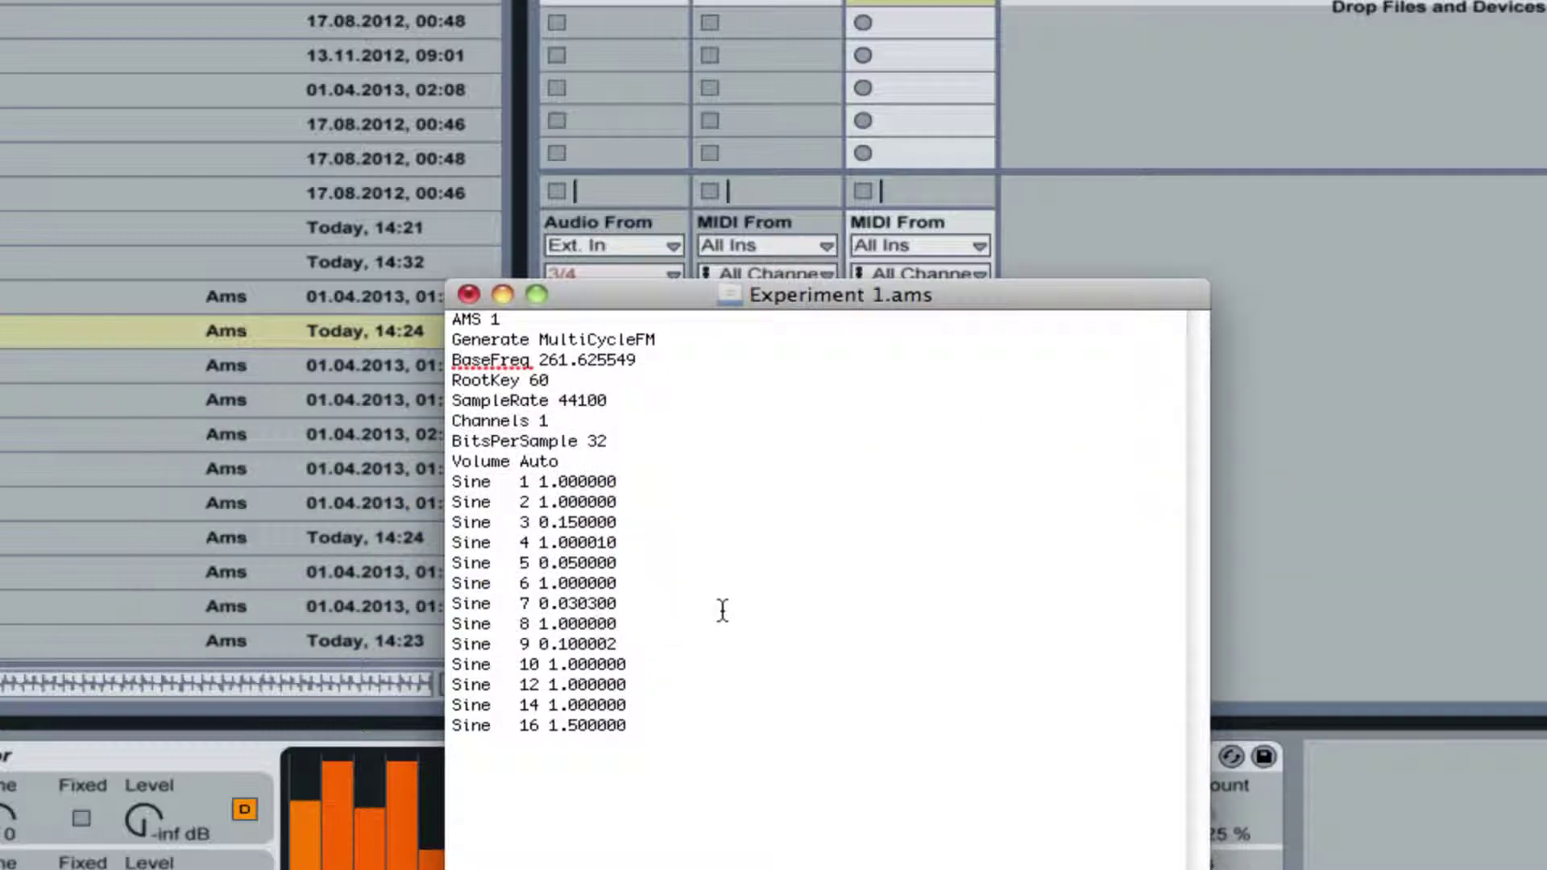
click(621, 642)
key(BackSpace)
text(5)
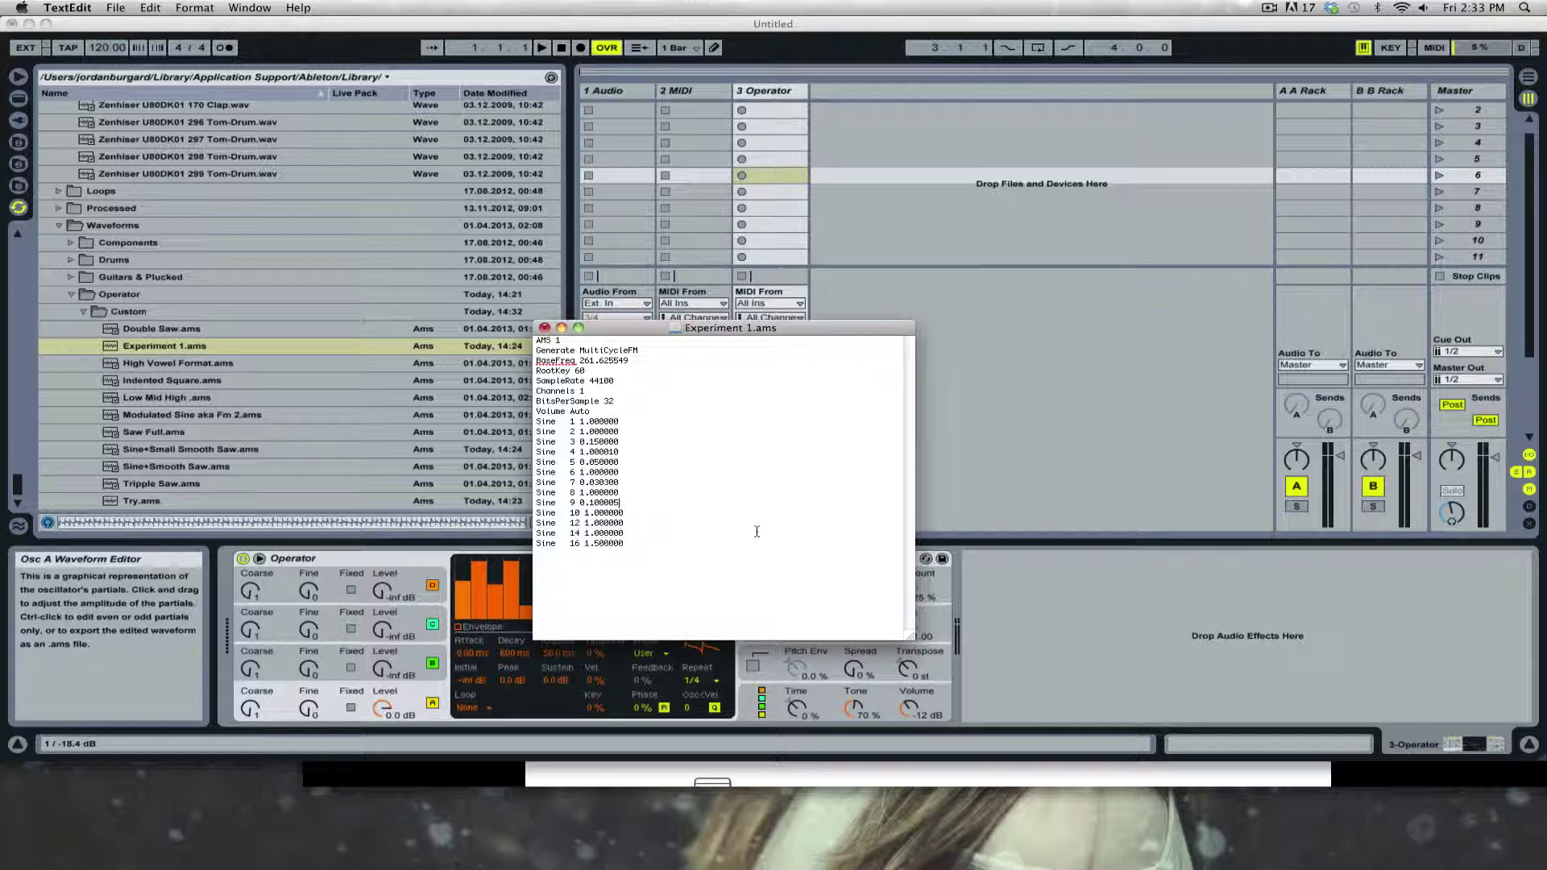
key(super+shift+s)
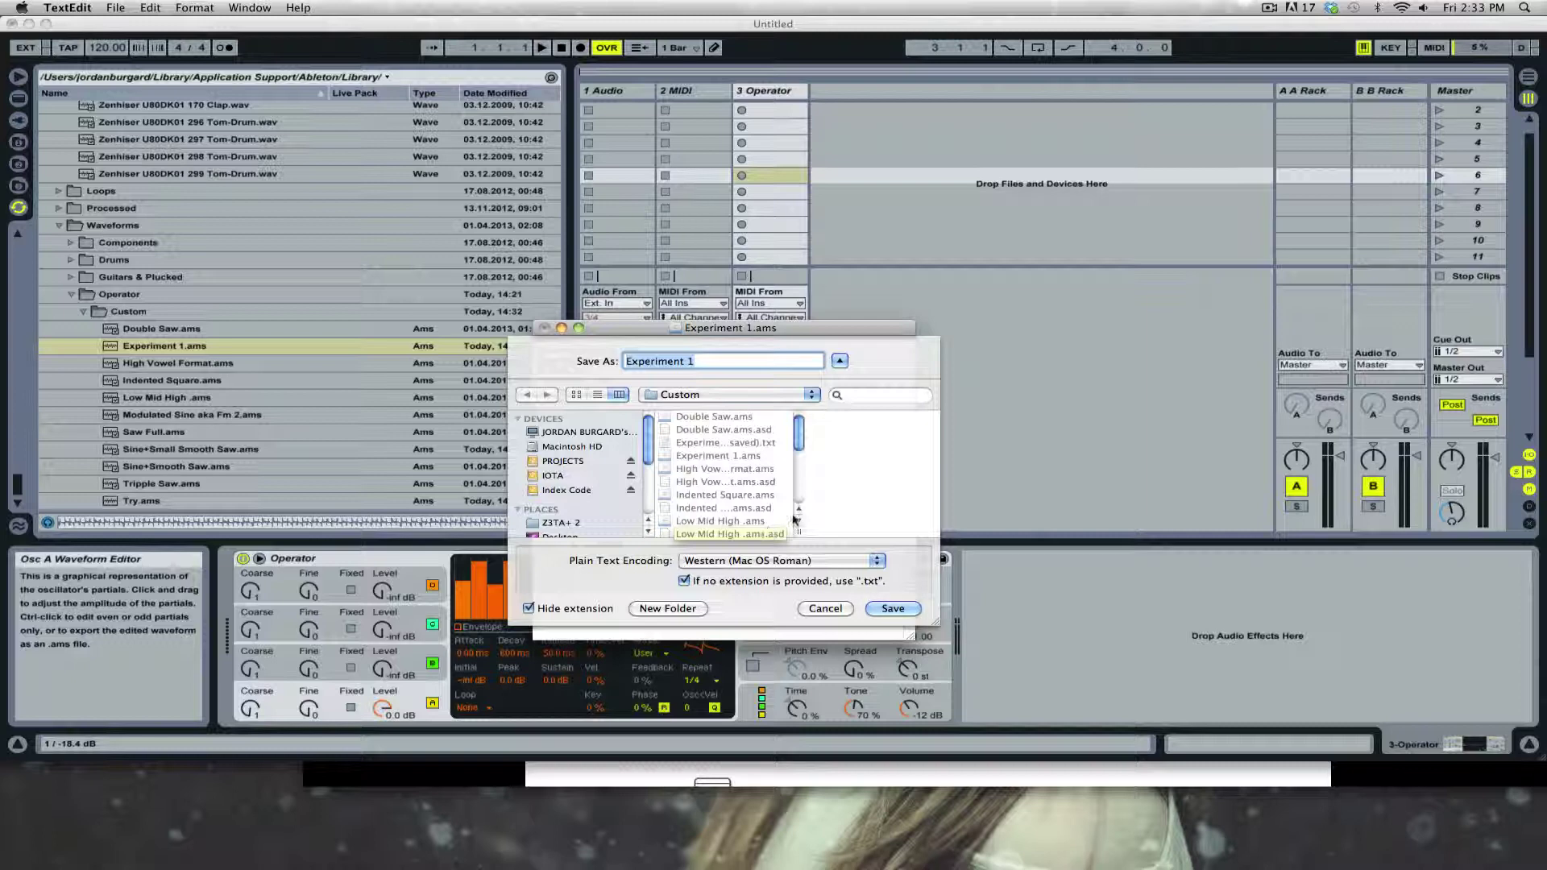
- Cancel the first save sheet, then Save As 'Experiment 2.ams', confirming the .ams extension
click(825, 609)
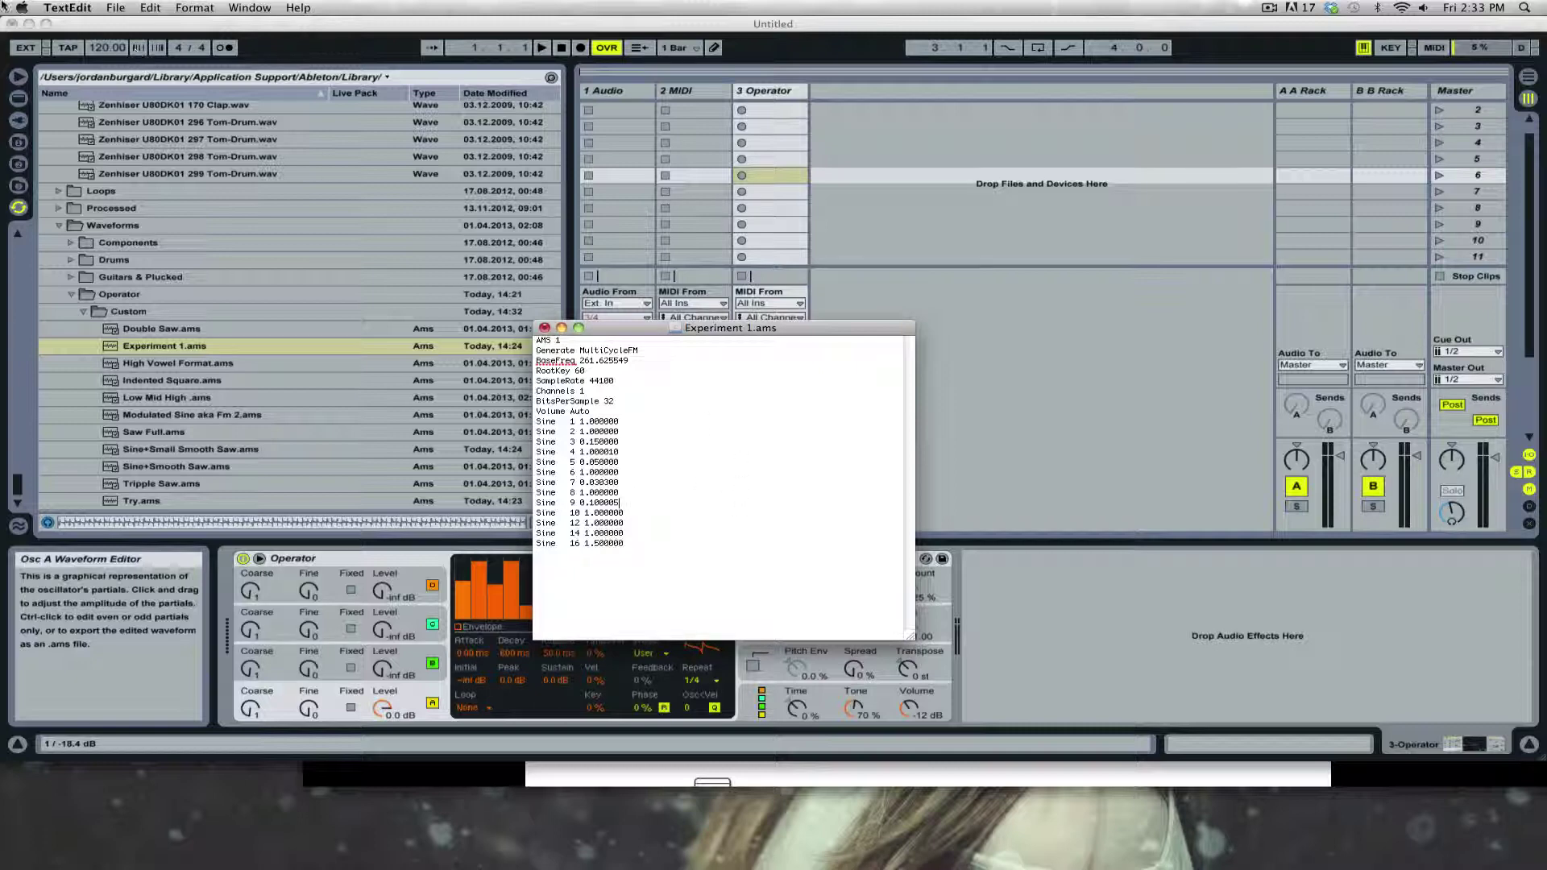
click(113, 8)
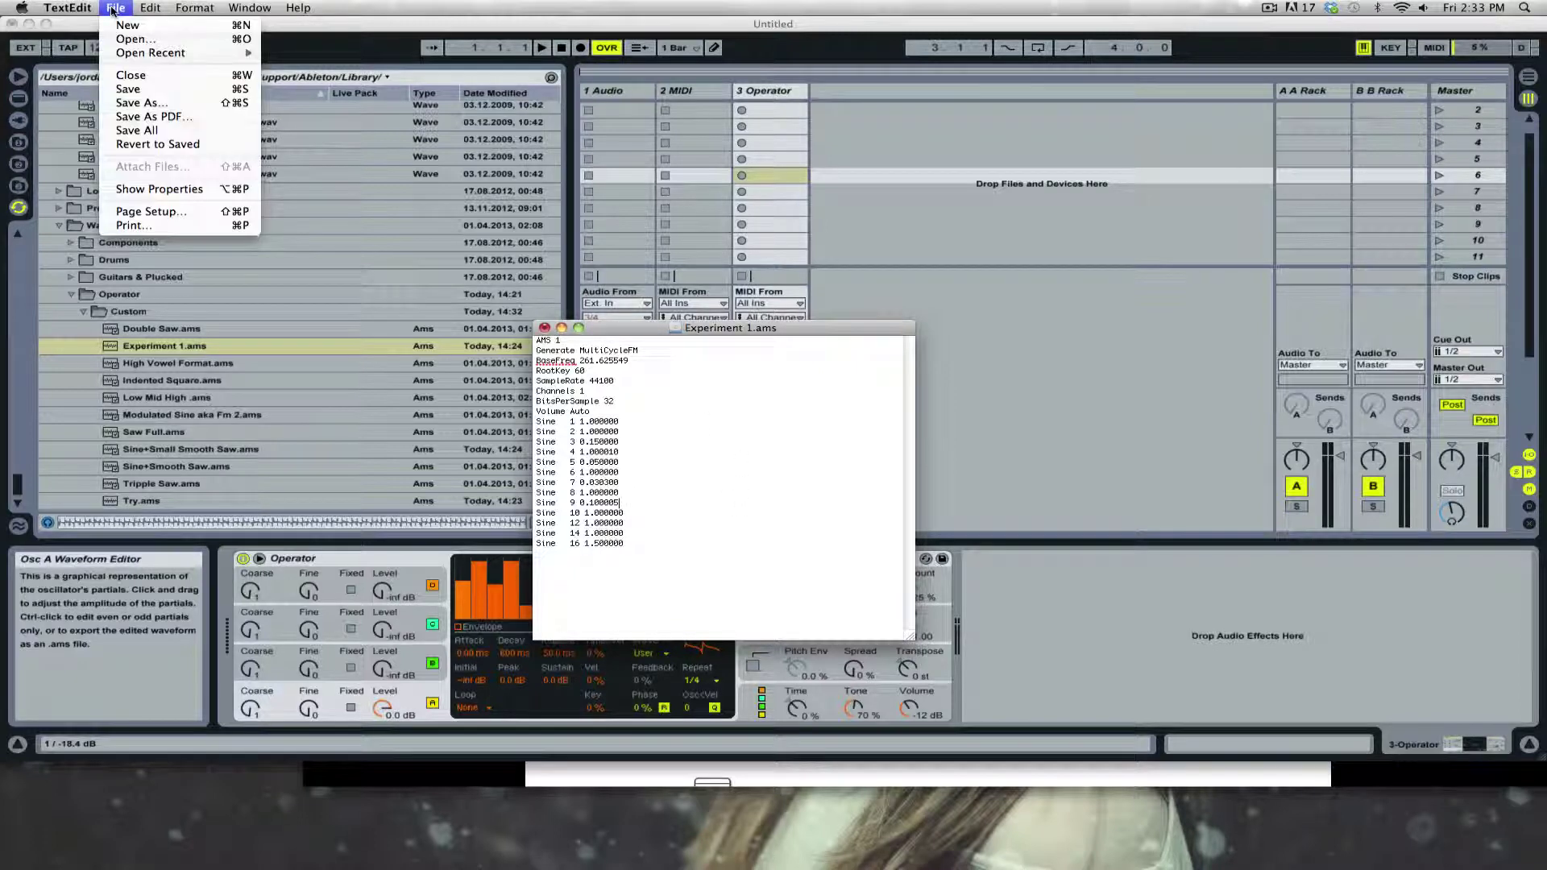
click(172, 103)
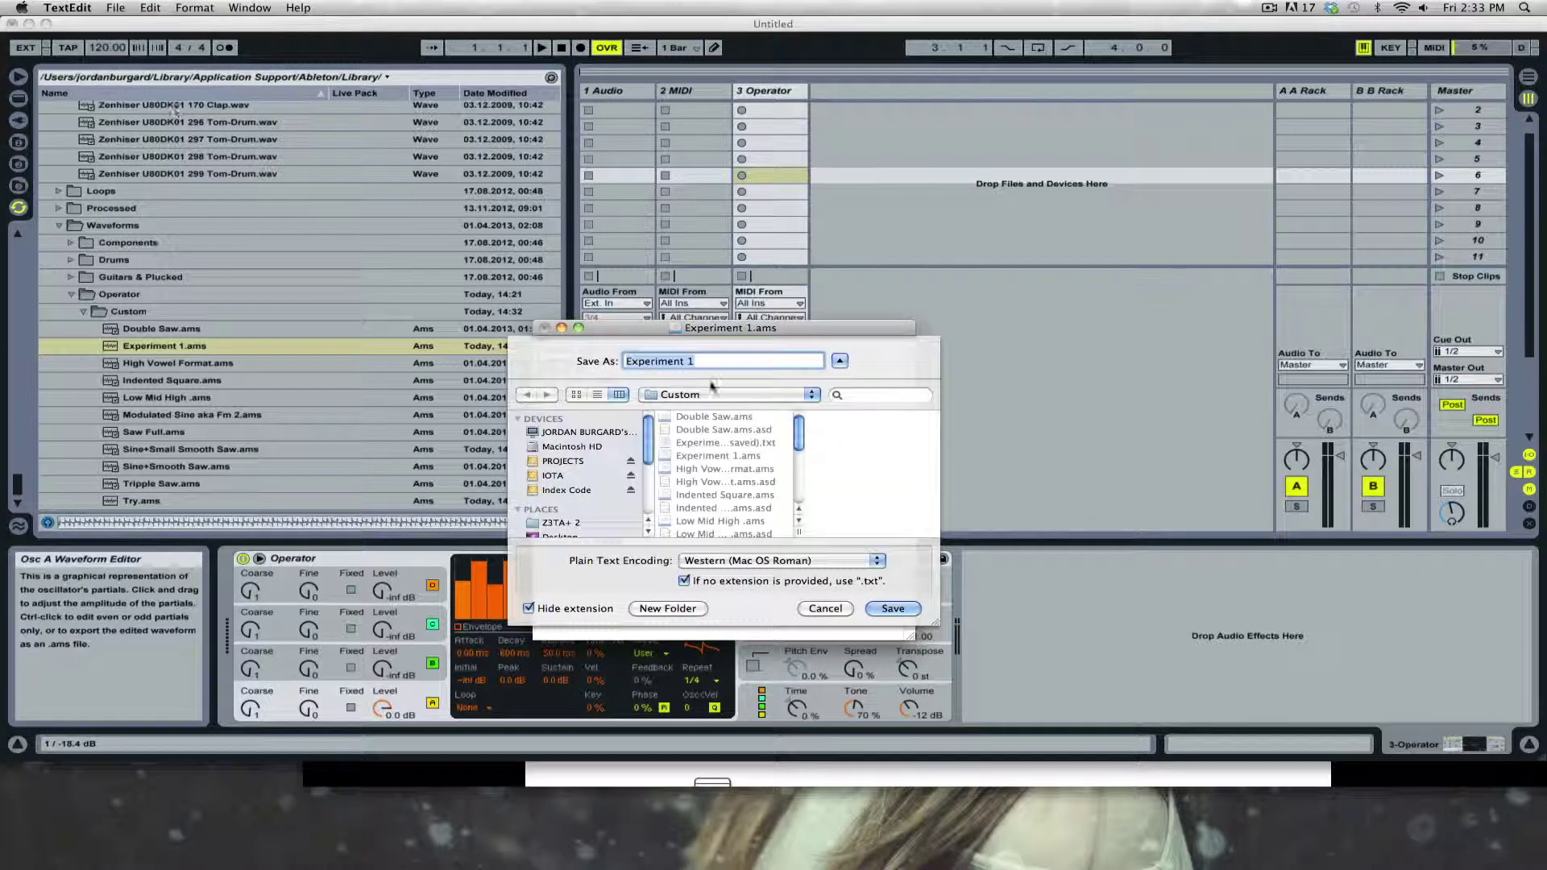
click(712, 362)
key(BackSpace)
text(2)
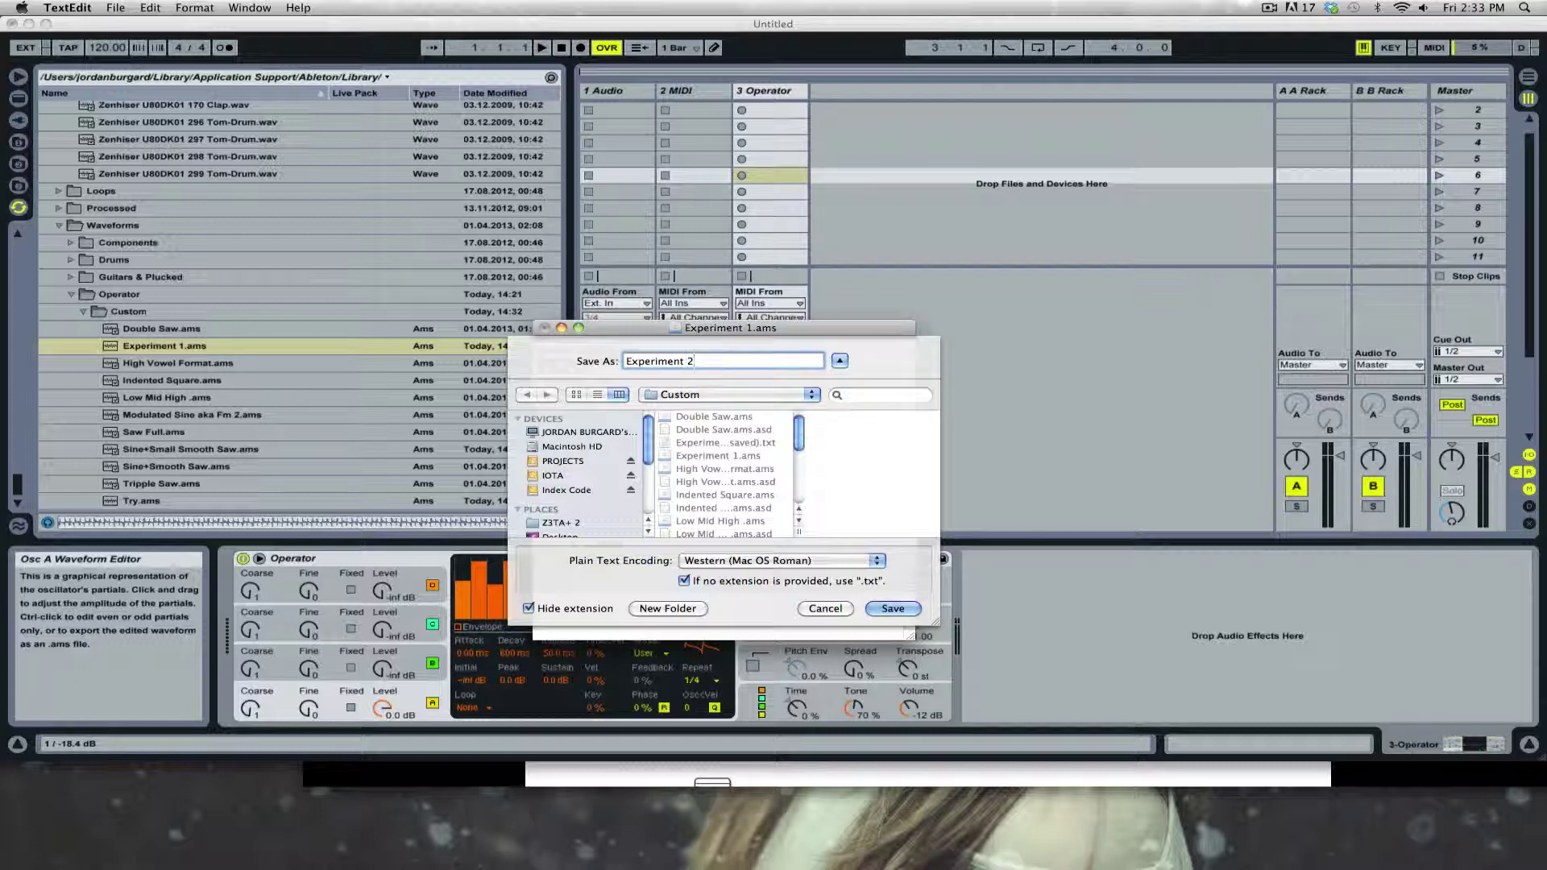
text(.ams)
key(Return)
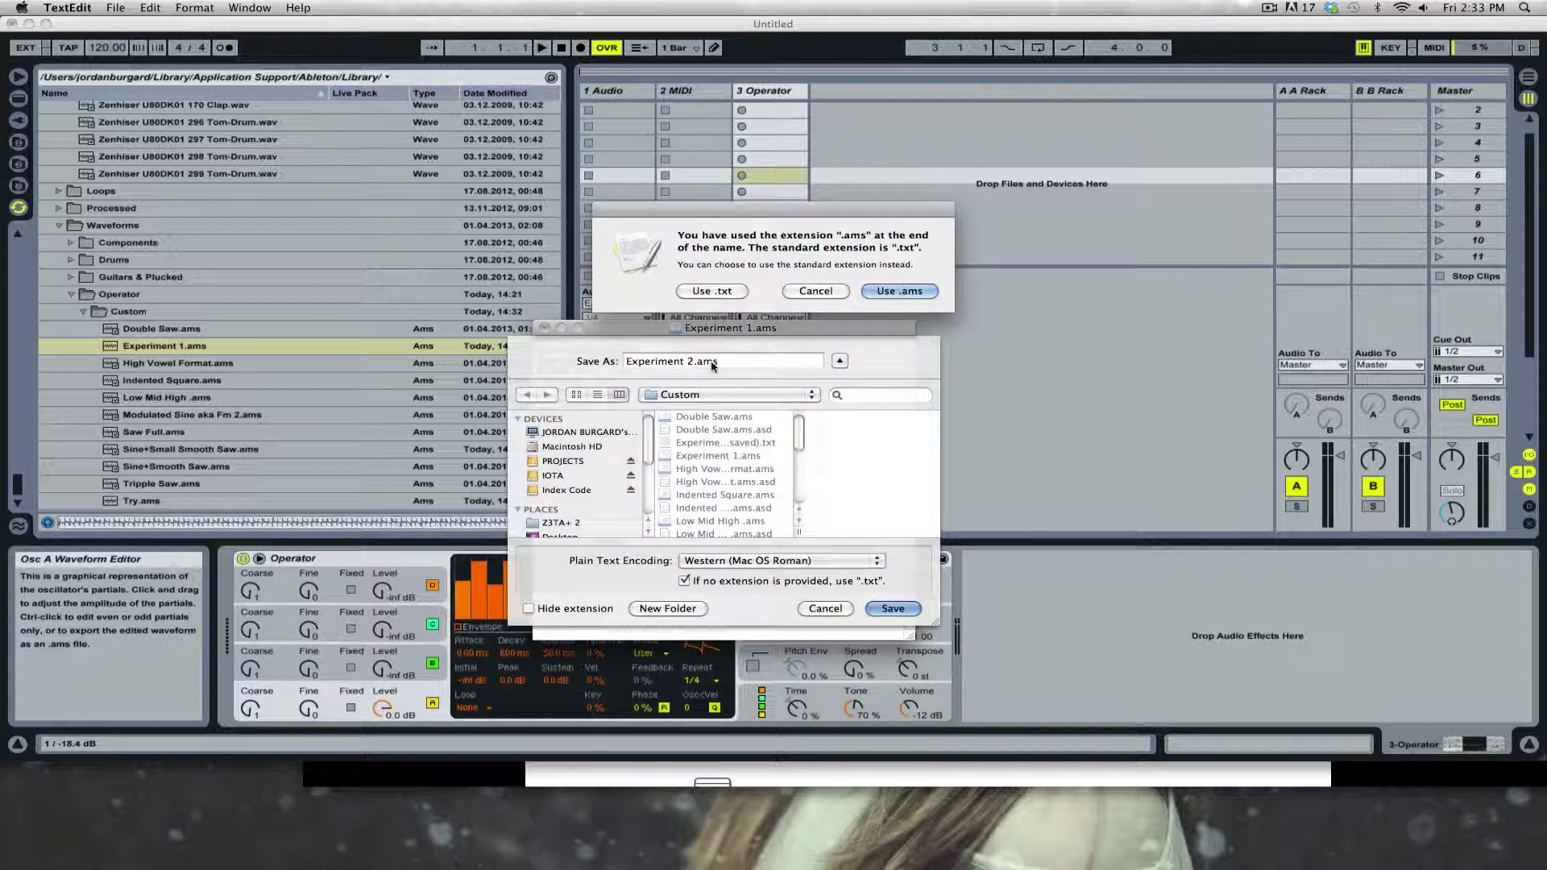
key(Return)
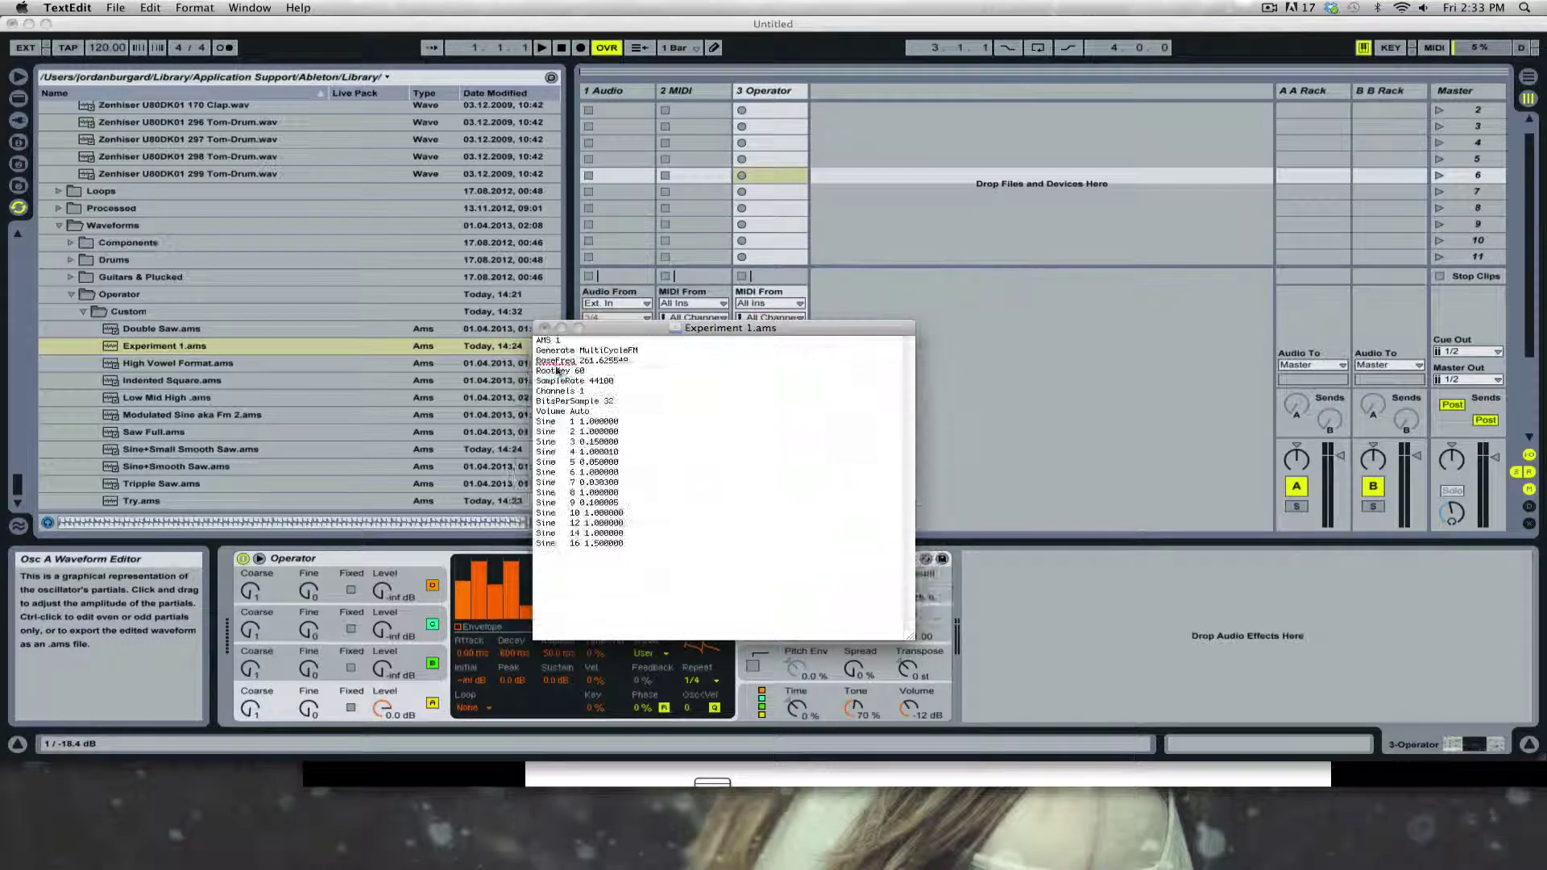
- Load Experiment 2.ams into Operator's oscillator, set harmonic Repeat to 2, and play a note
click(545, 327)
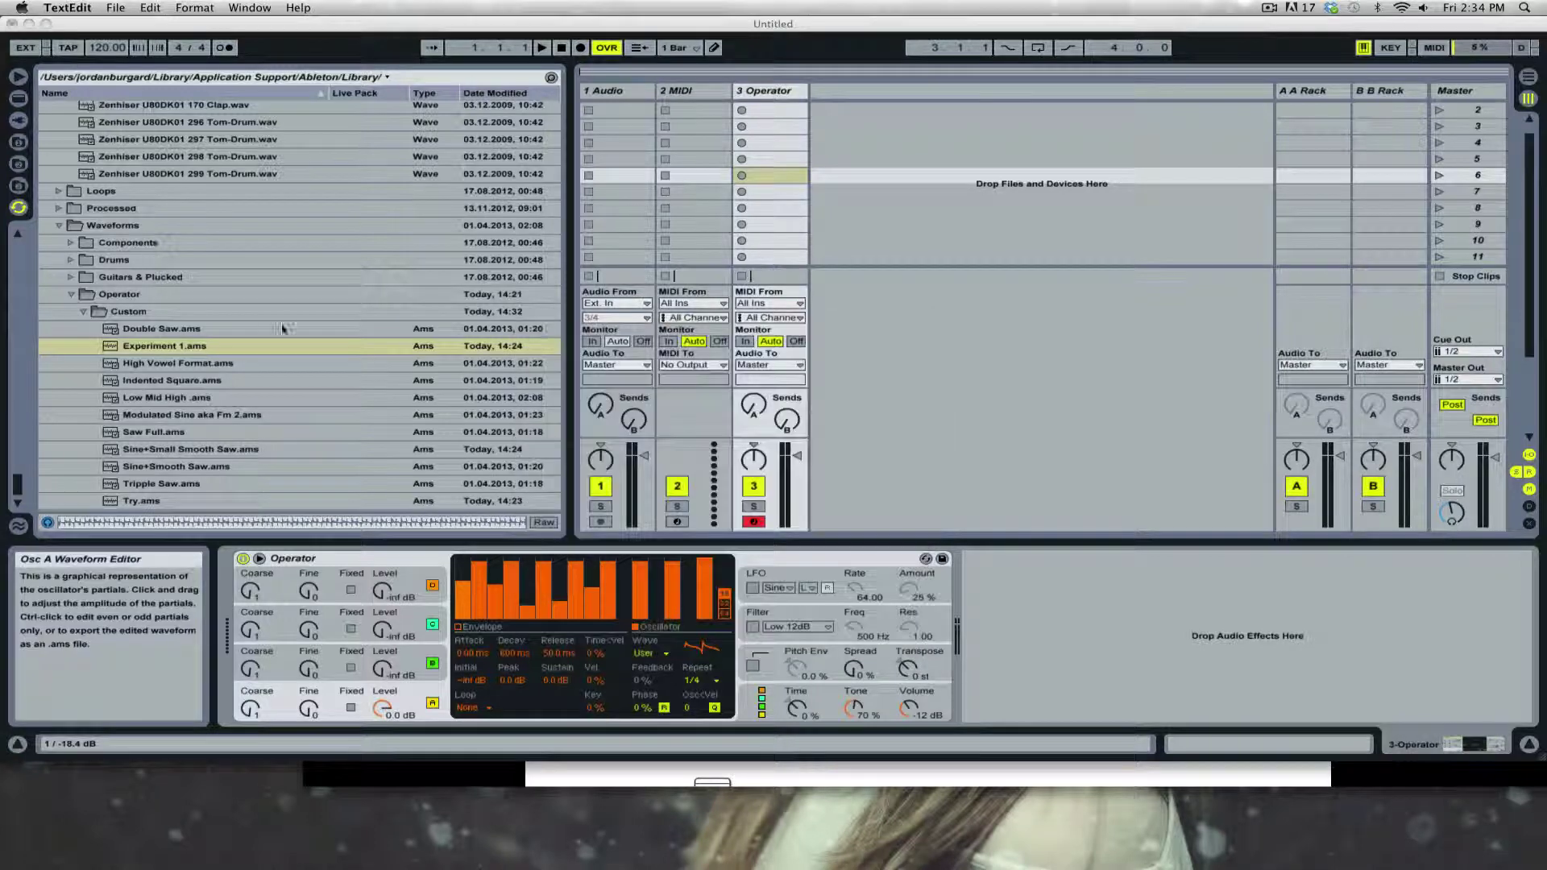
drag(169, 364, 538, 609)
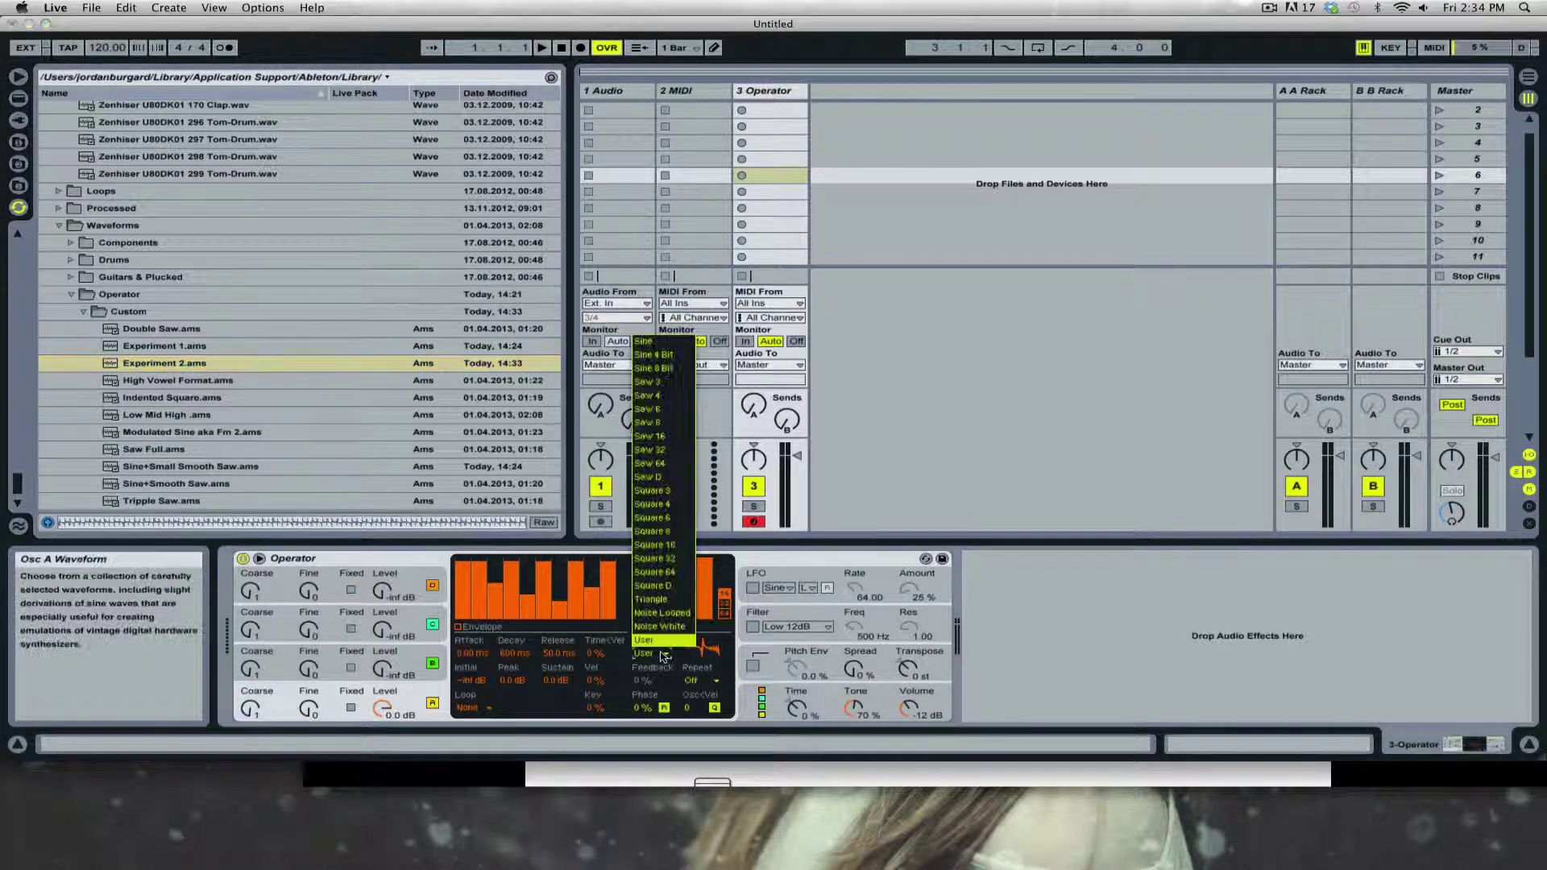
click(646, 342)
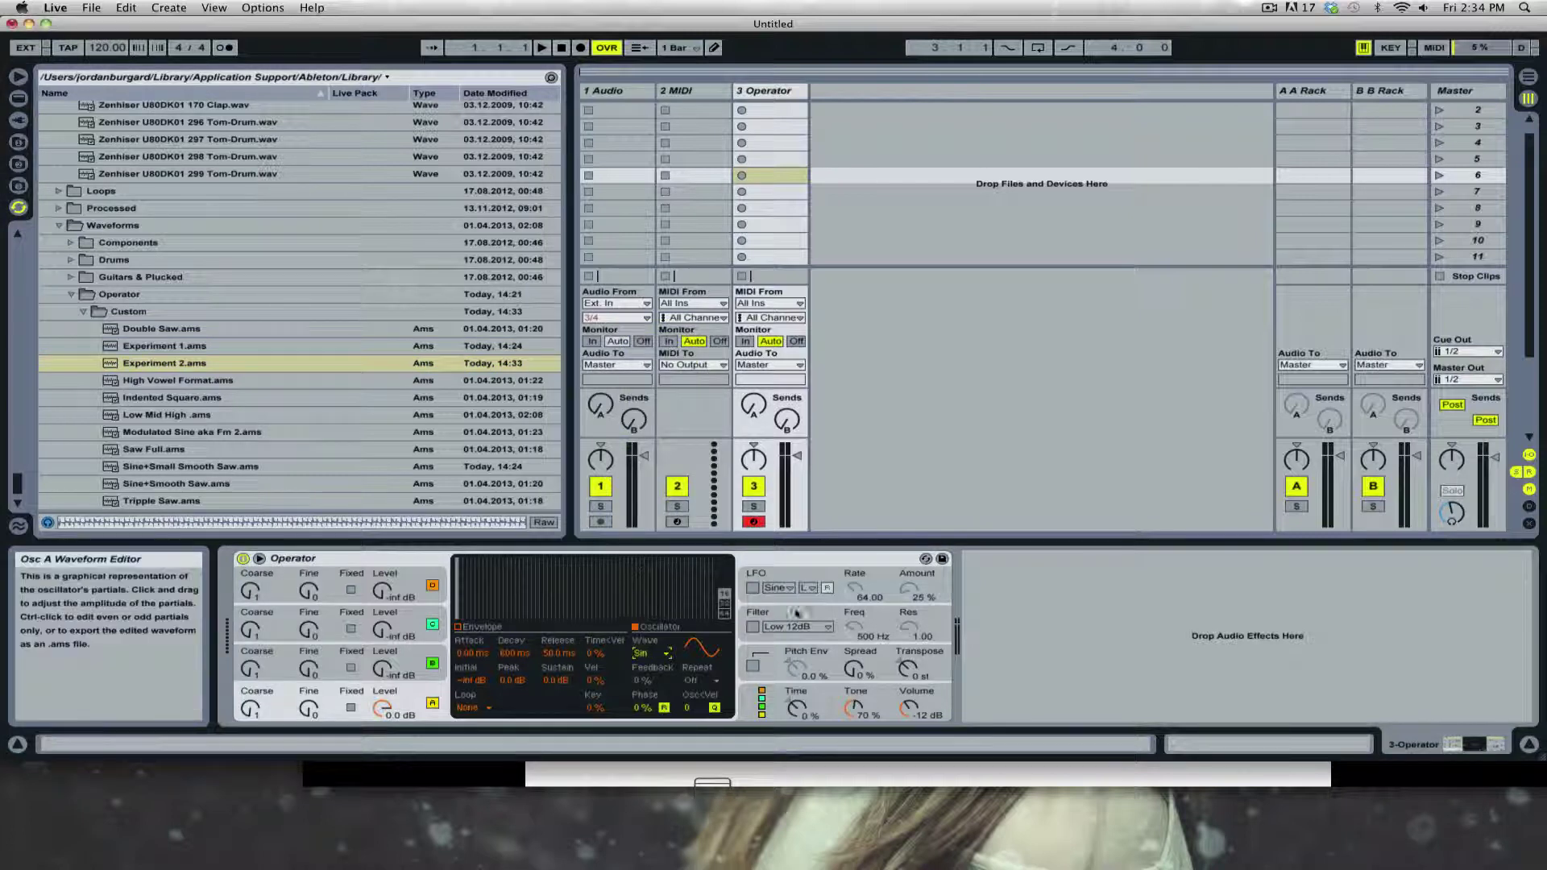
click(161, 363)
drag(161, 363, 560, 574)
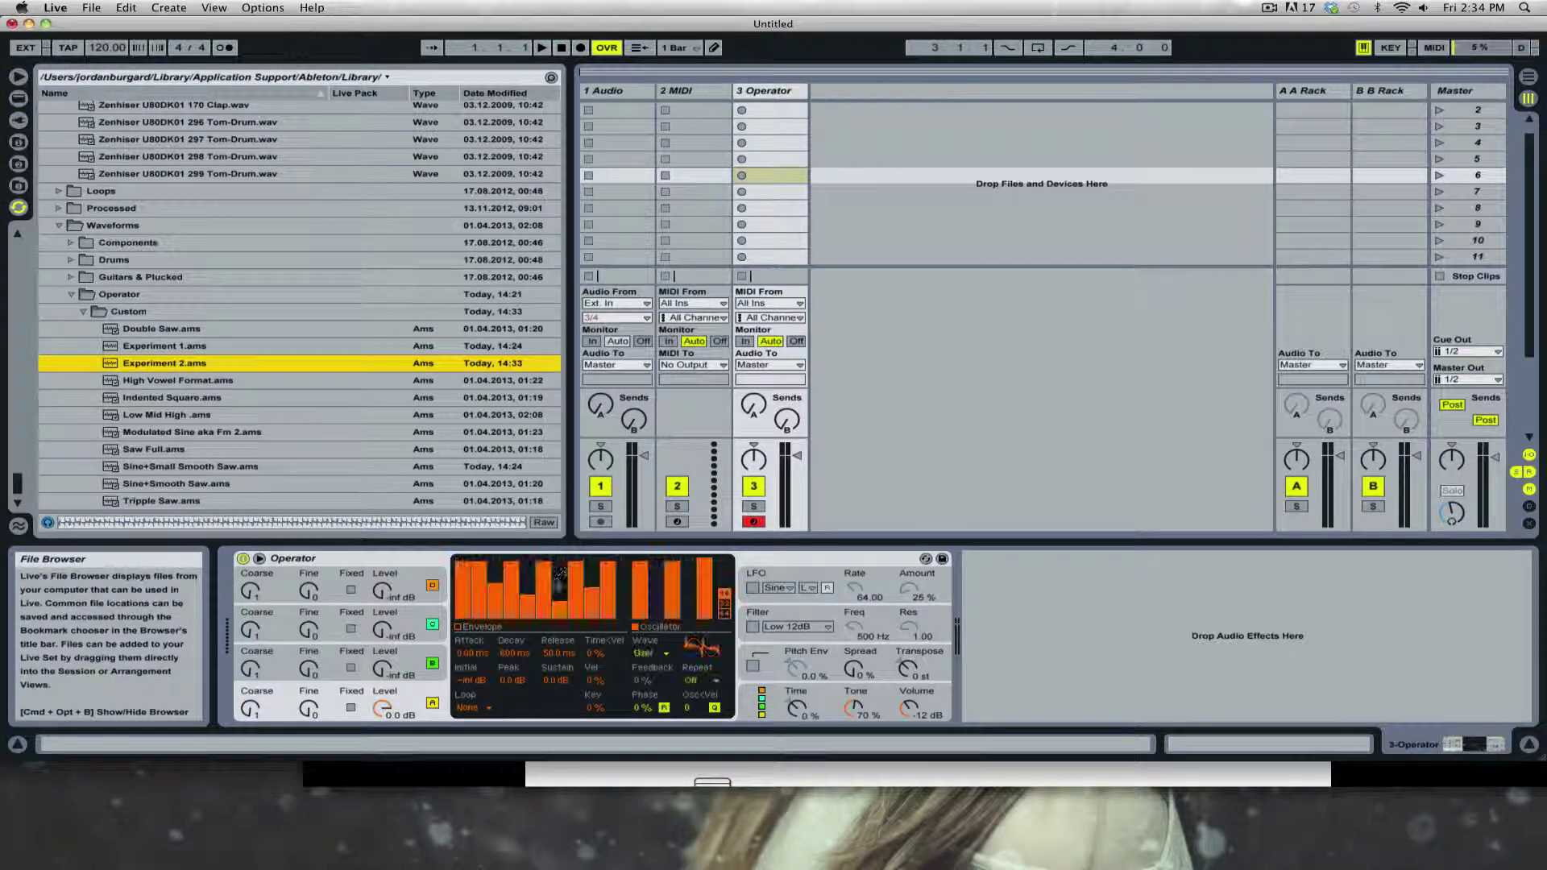
click(691, 679)
click(713, 725)
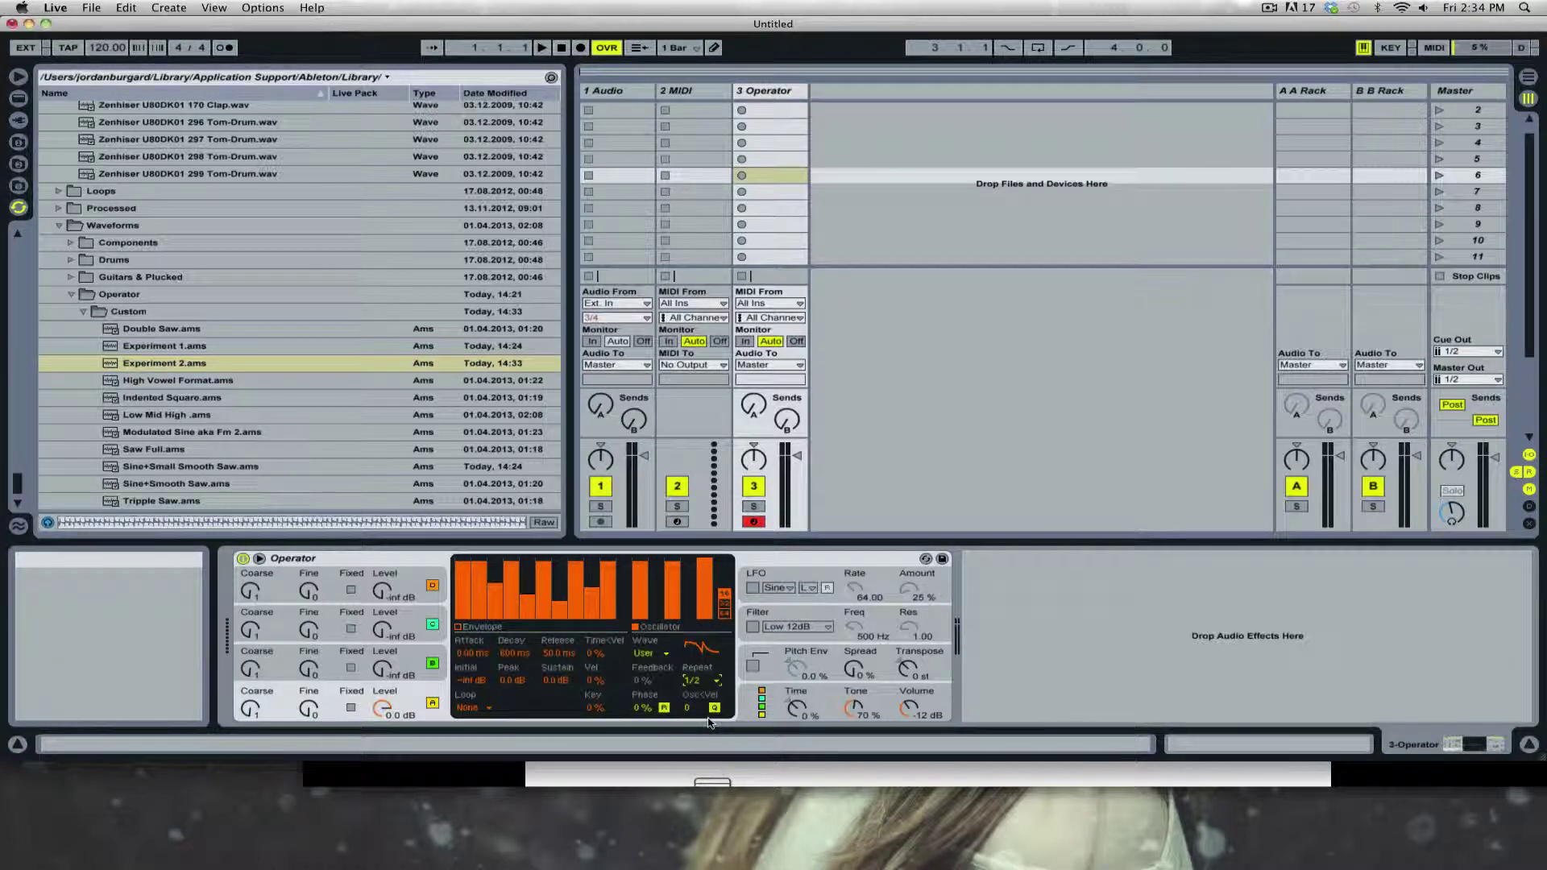
click(691, 679)
click(700, 755)
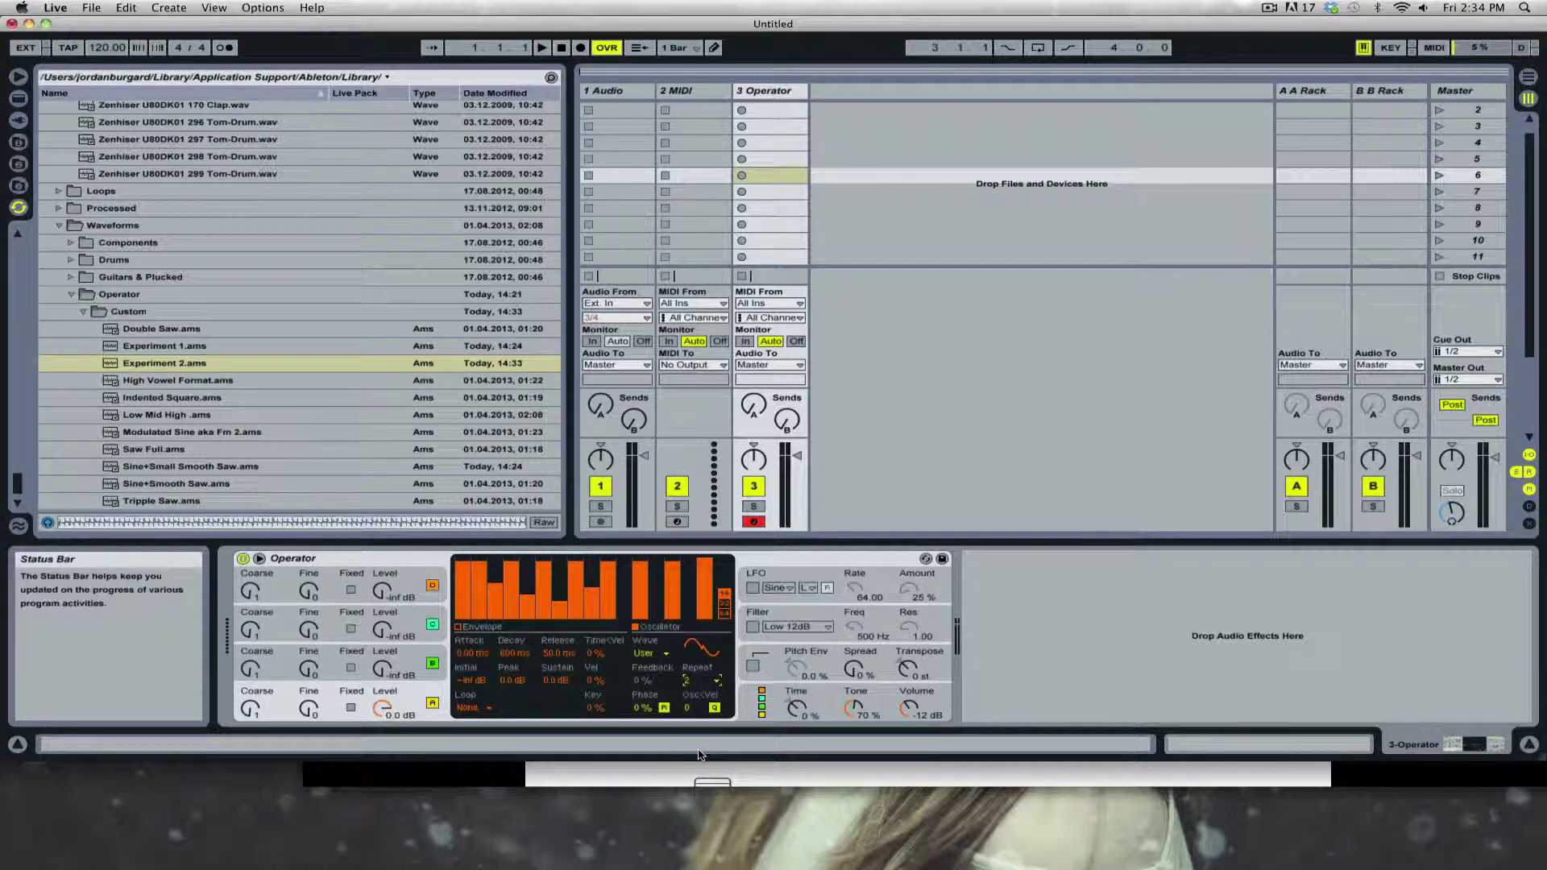
key(a)
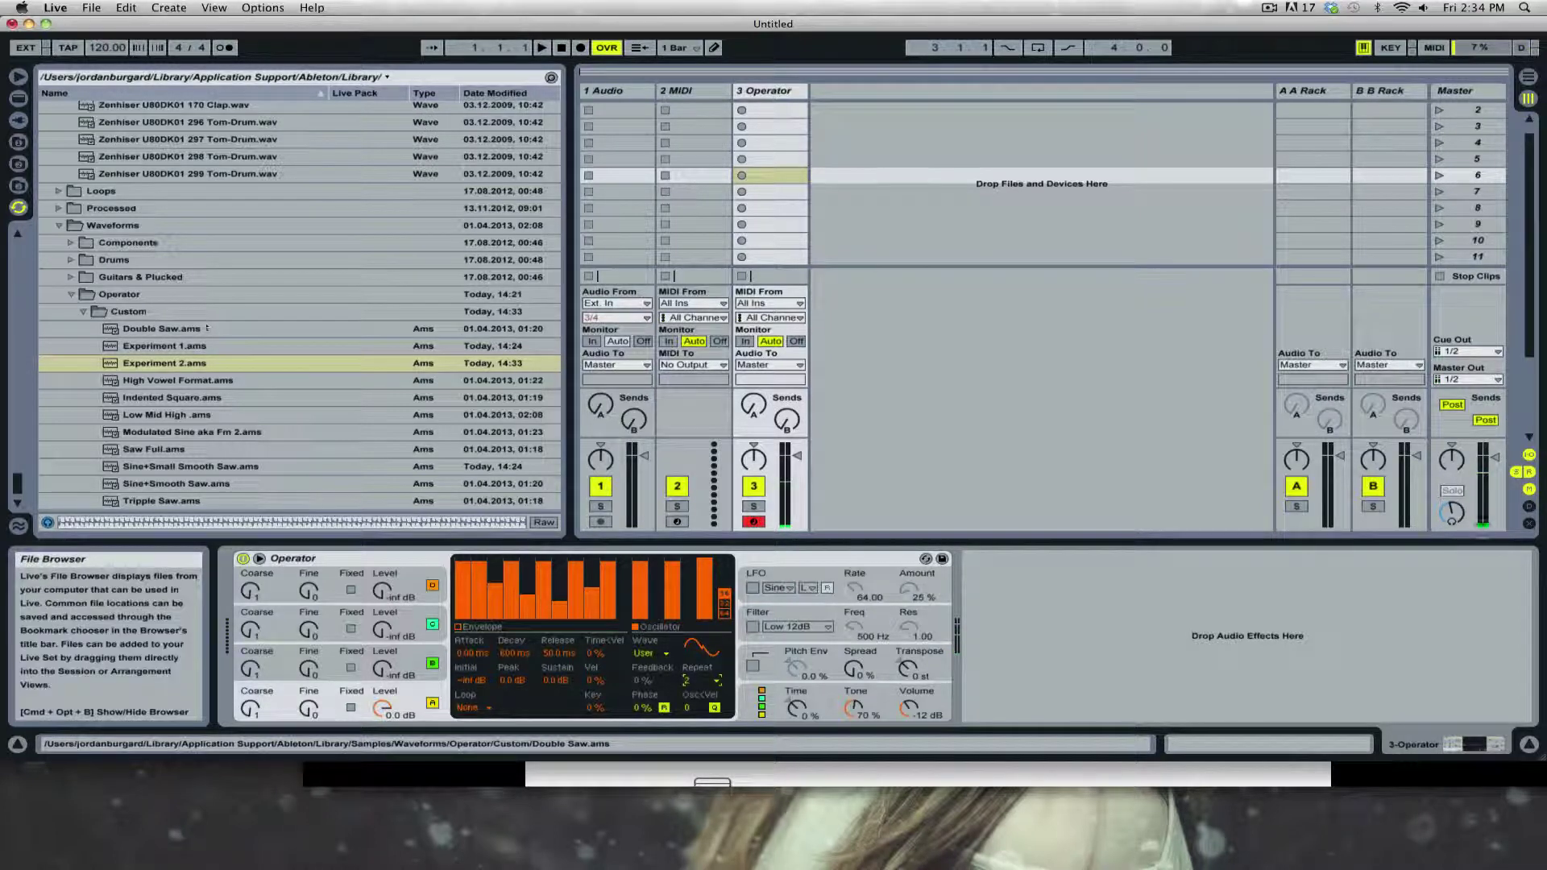
- Load Experiment 1.ams and step harmonic Repeat through 1/2, 1 and 2 to 4
drag(183, 348, 692, 648)
click(691, 681)
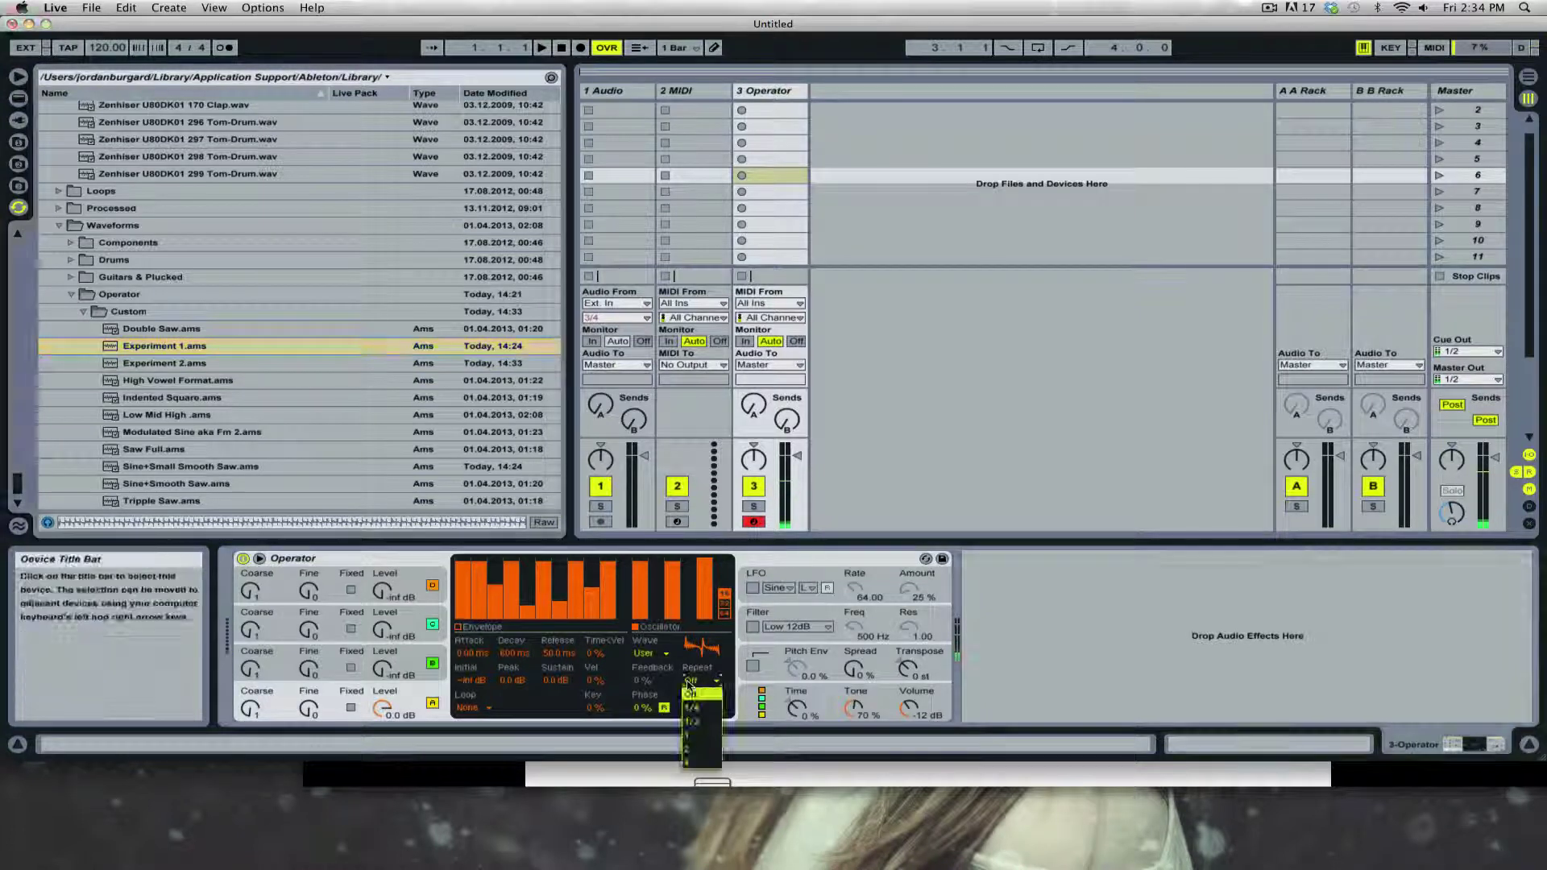
click(703, 727)
click(690, 681)
click(701, 741)
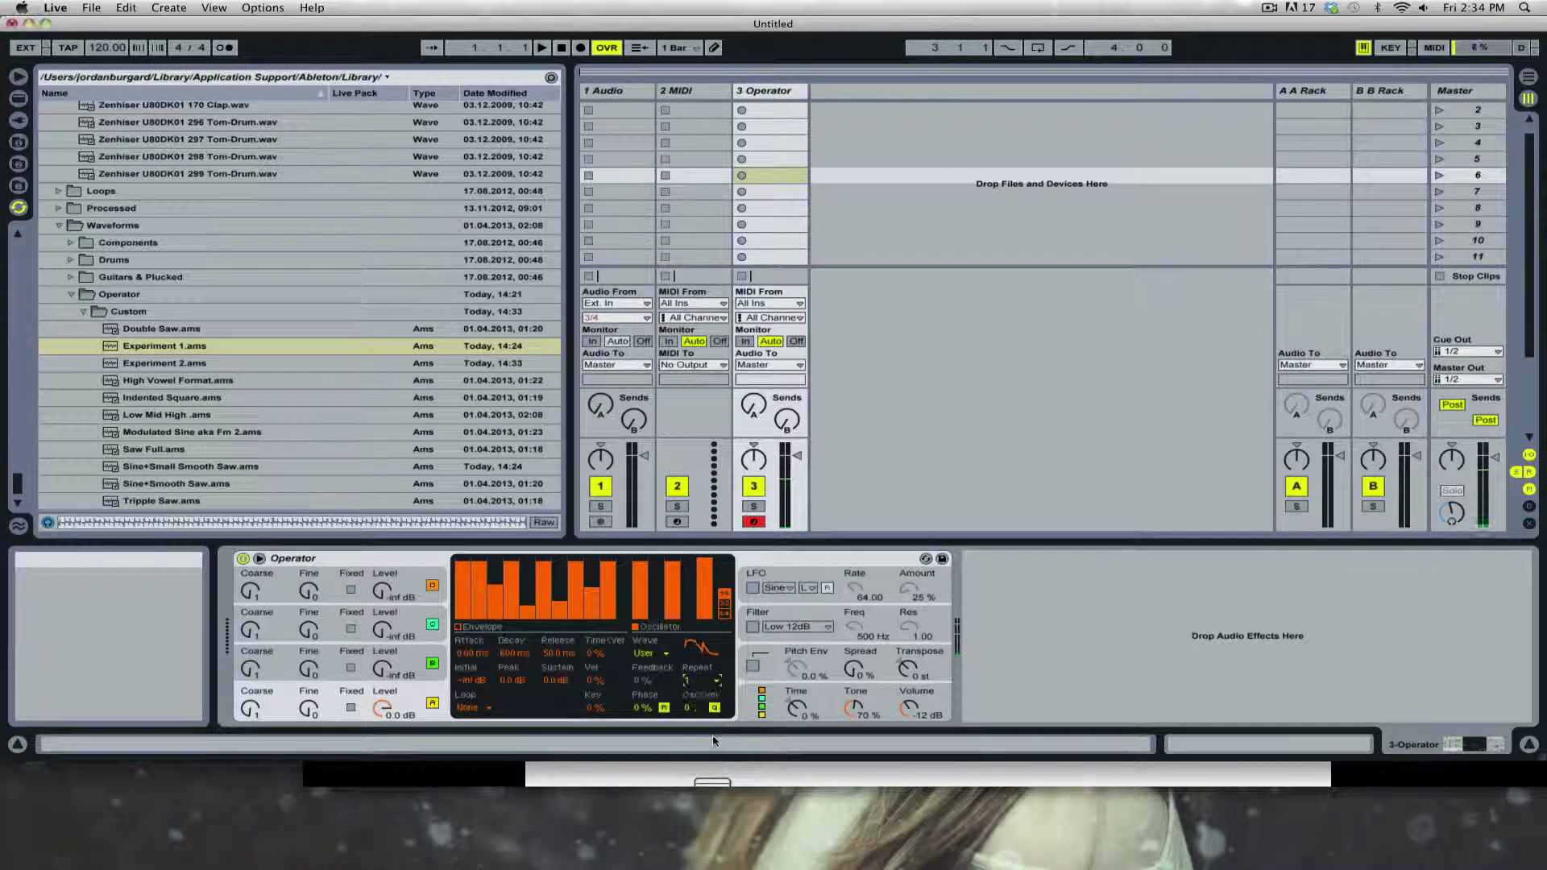
click(694, 681)
click(697, 682)
click(694, 680)
click(684, 765)
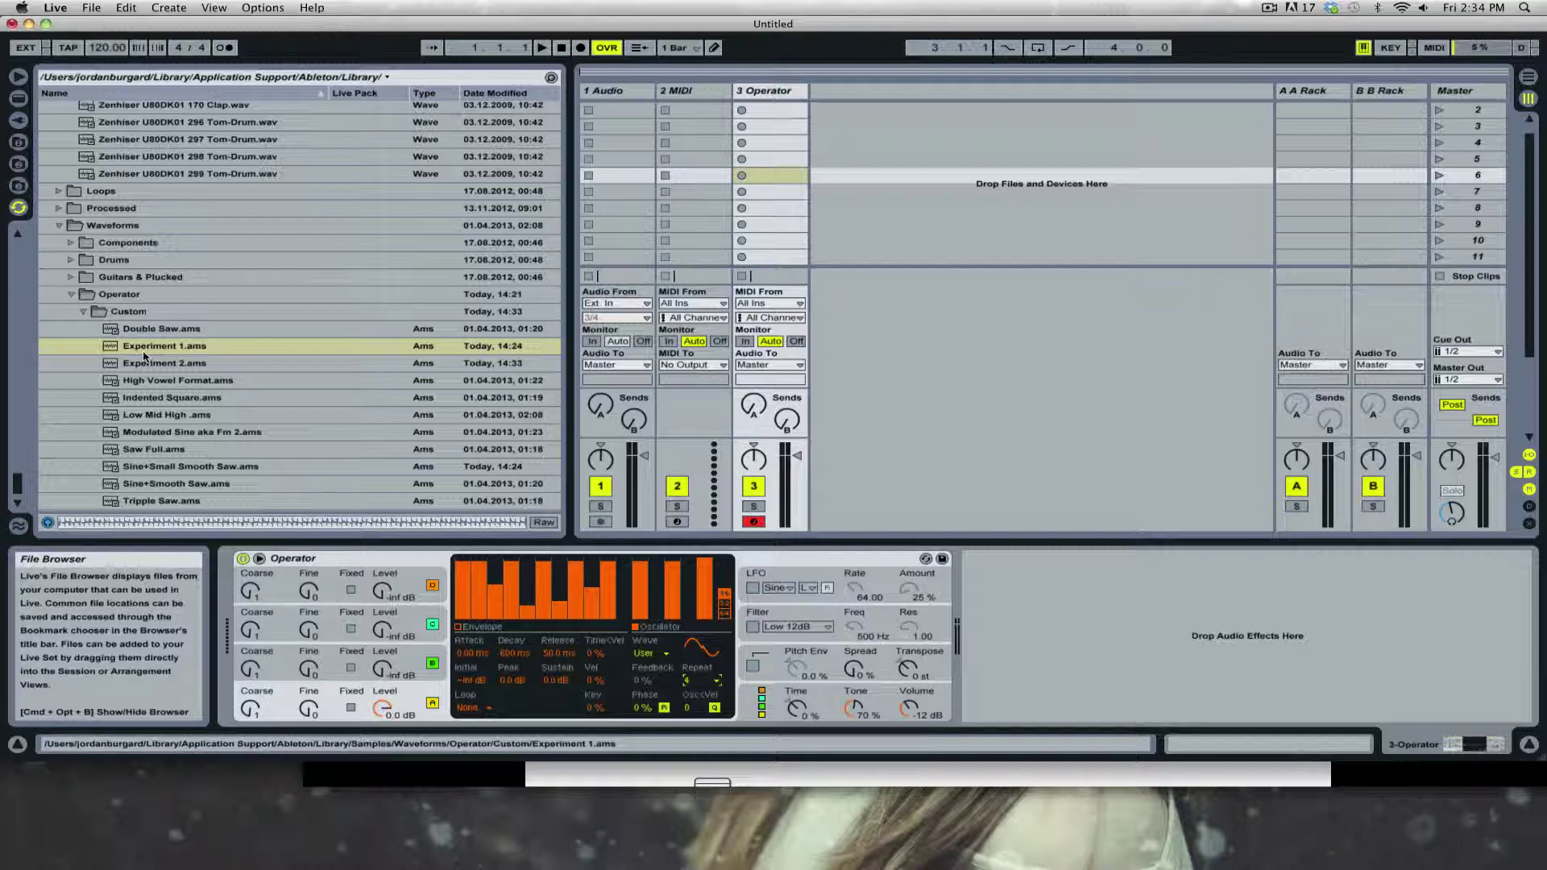
- Open Double Saw.ams in TextEdit from the recent documents list
click(1031, 838)
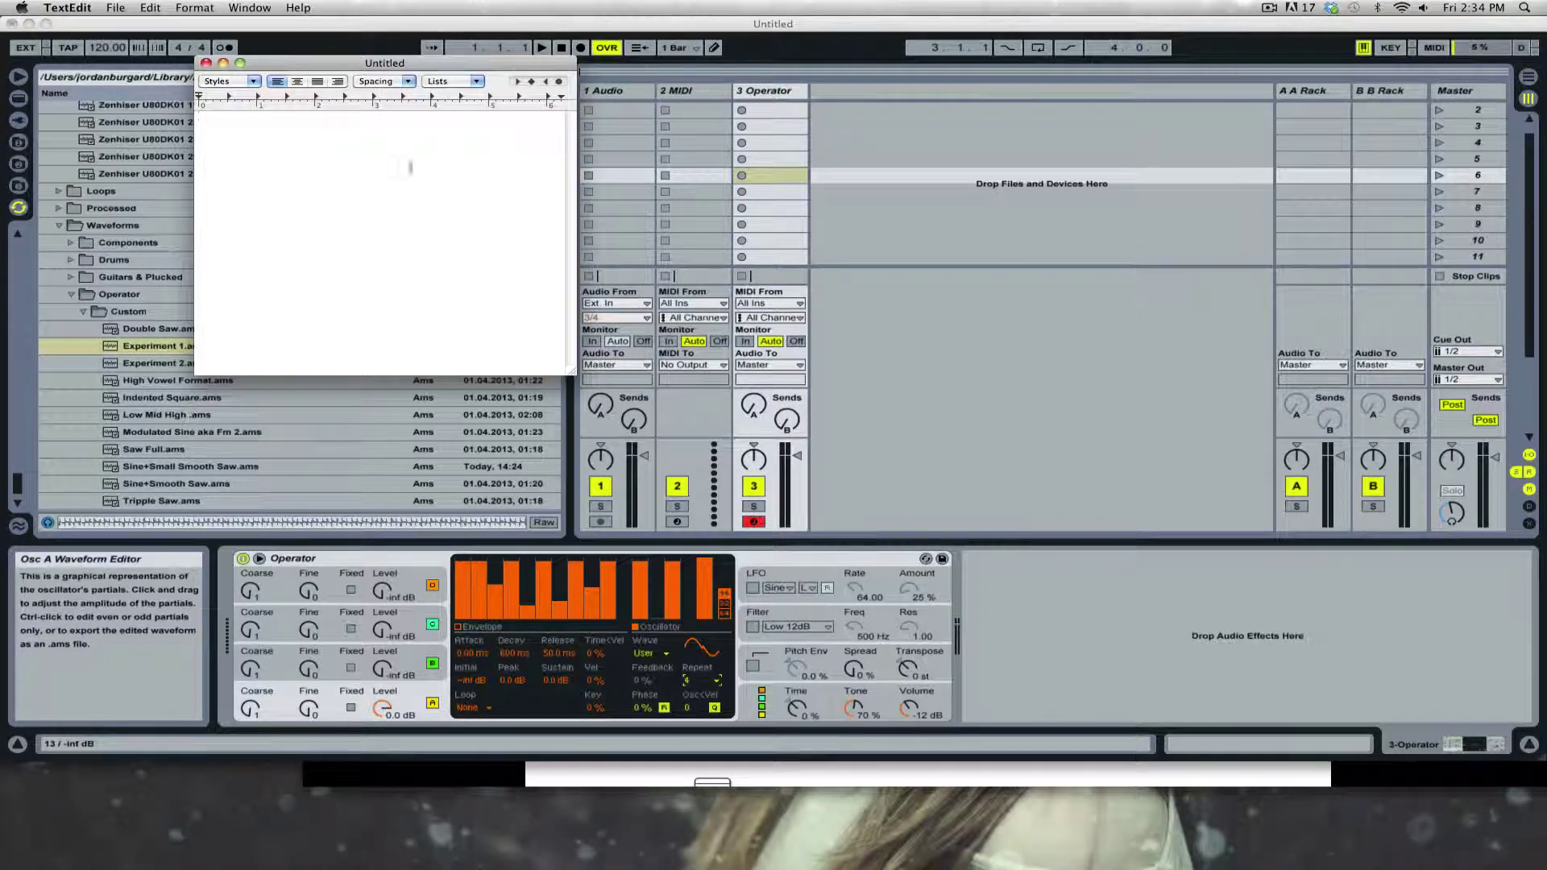
click(90, 7)
mouse_move(117, 7)
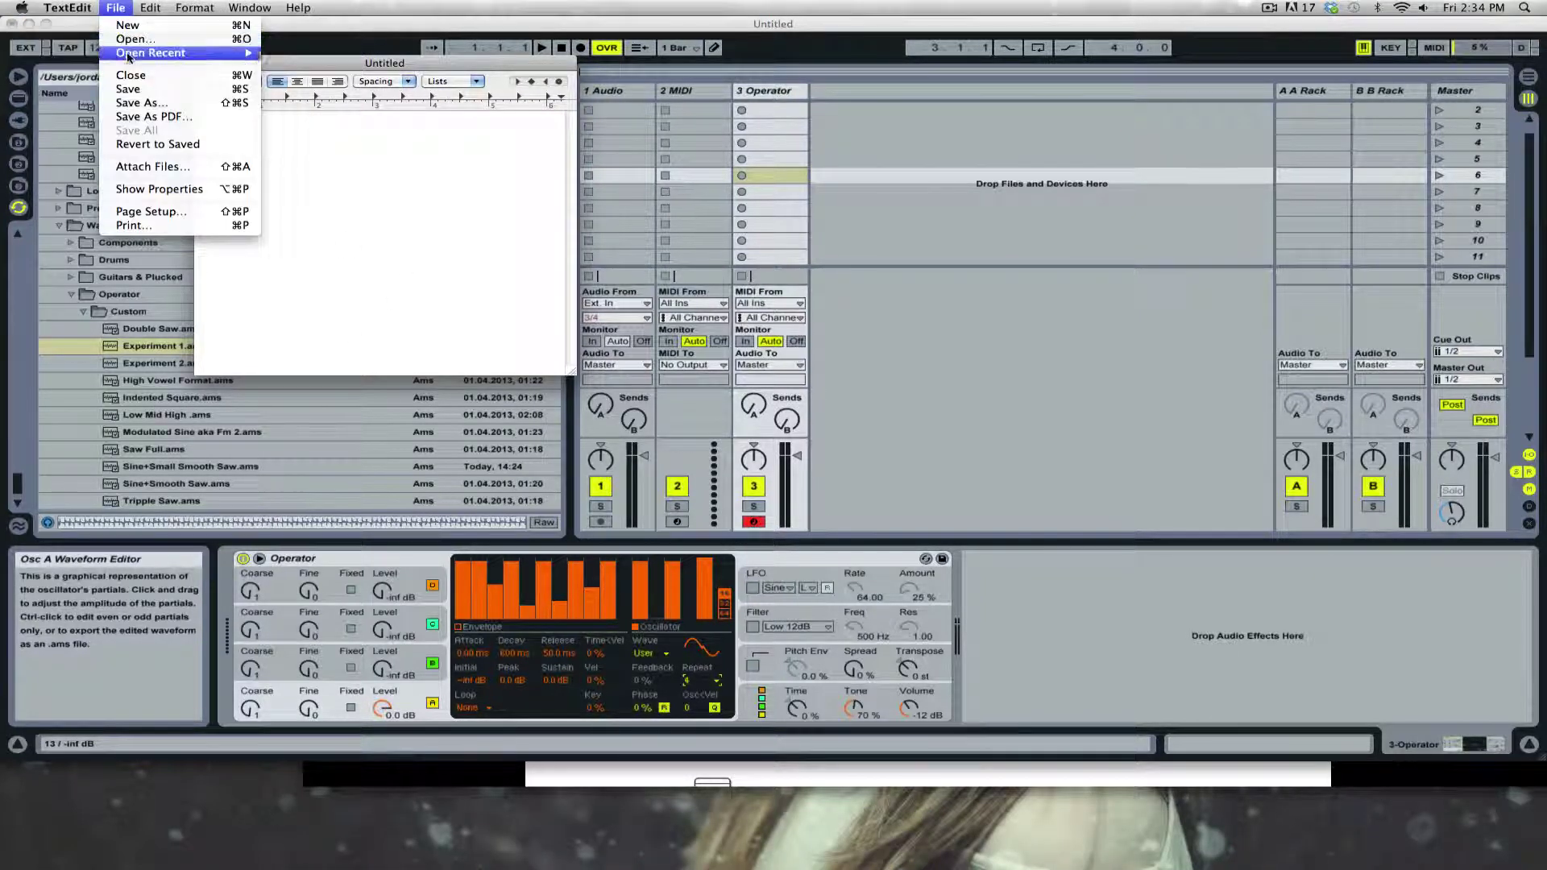
mouse_move(145, 53)
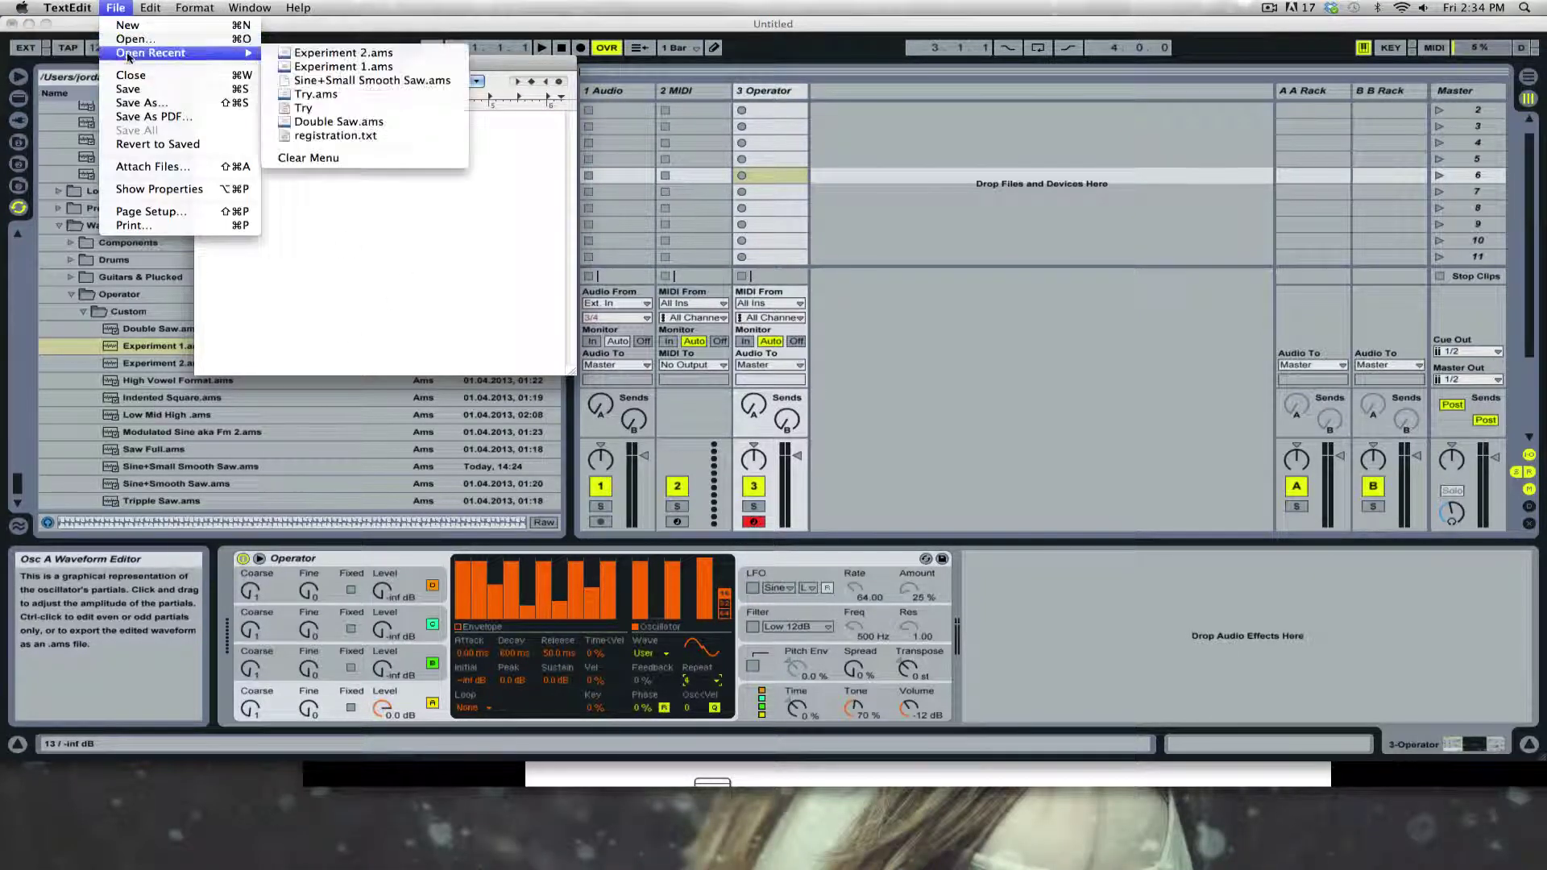
click(354, 121)
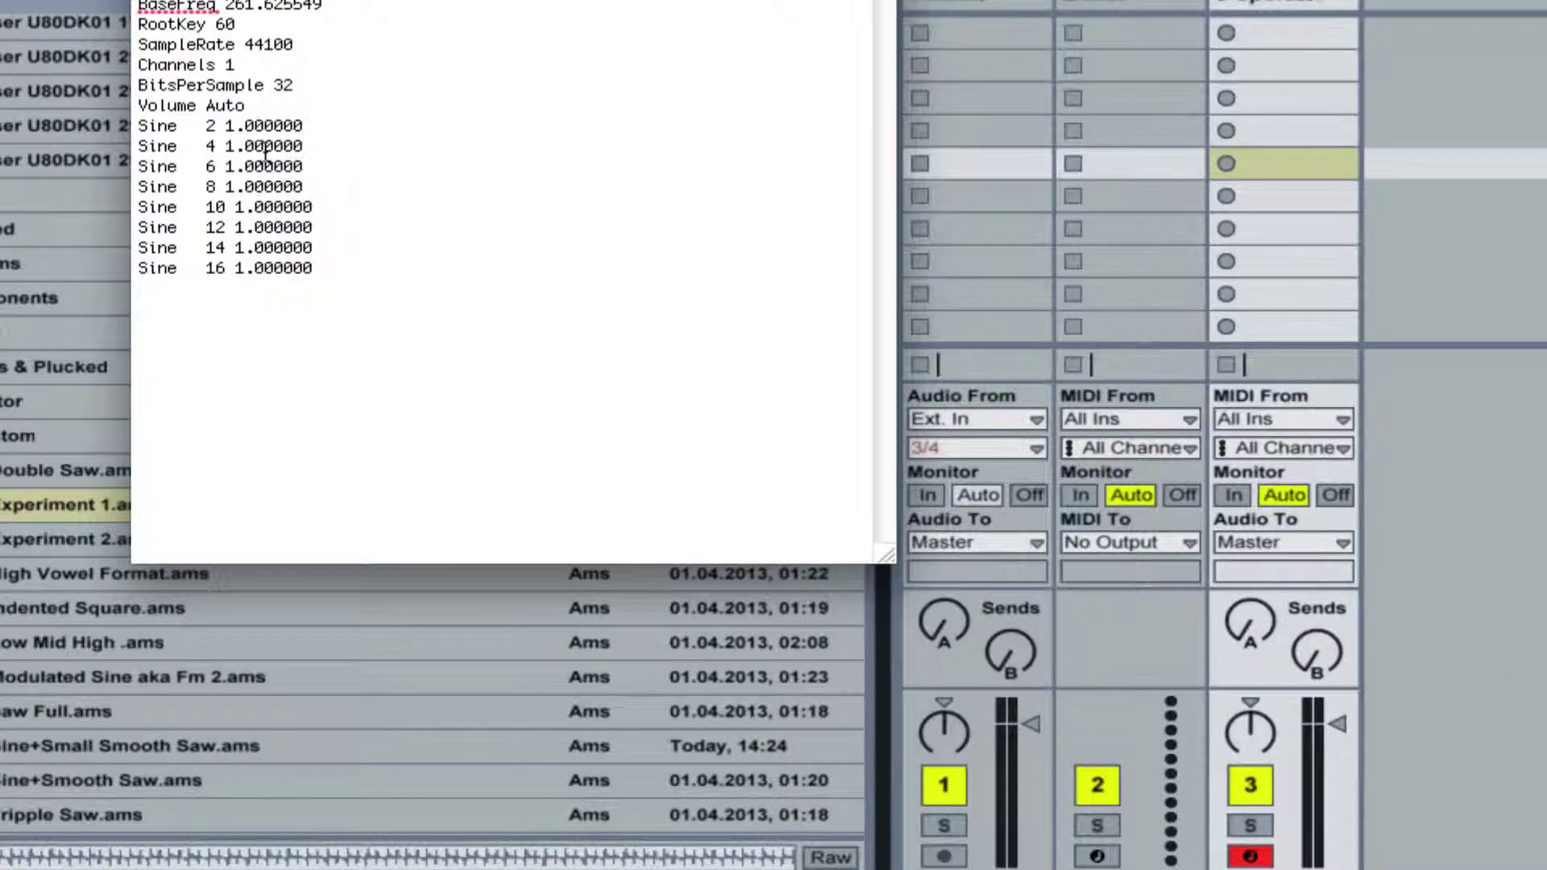
- Change the Sine 2, 4 and 6 amplitudes to 1.123456, 1.789101 and 1.112131
drag(245, 127, 303, 128)
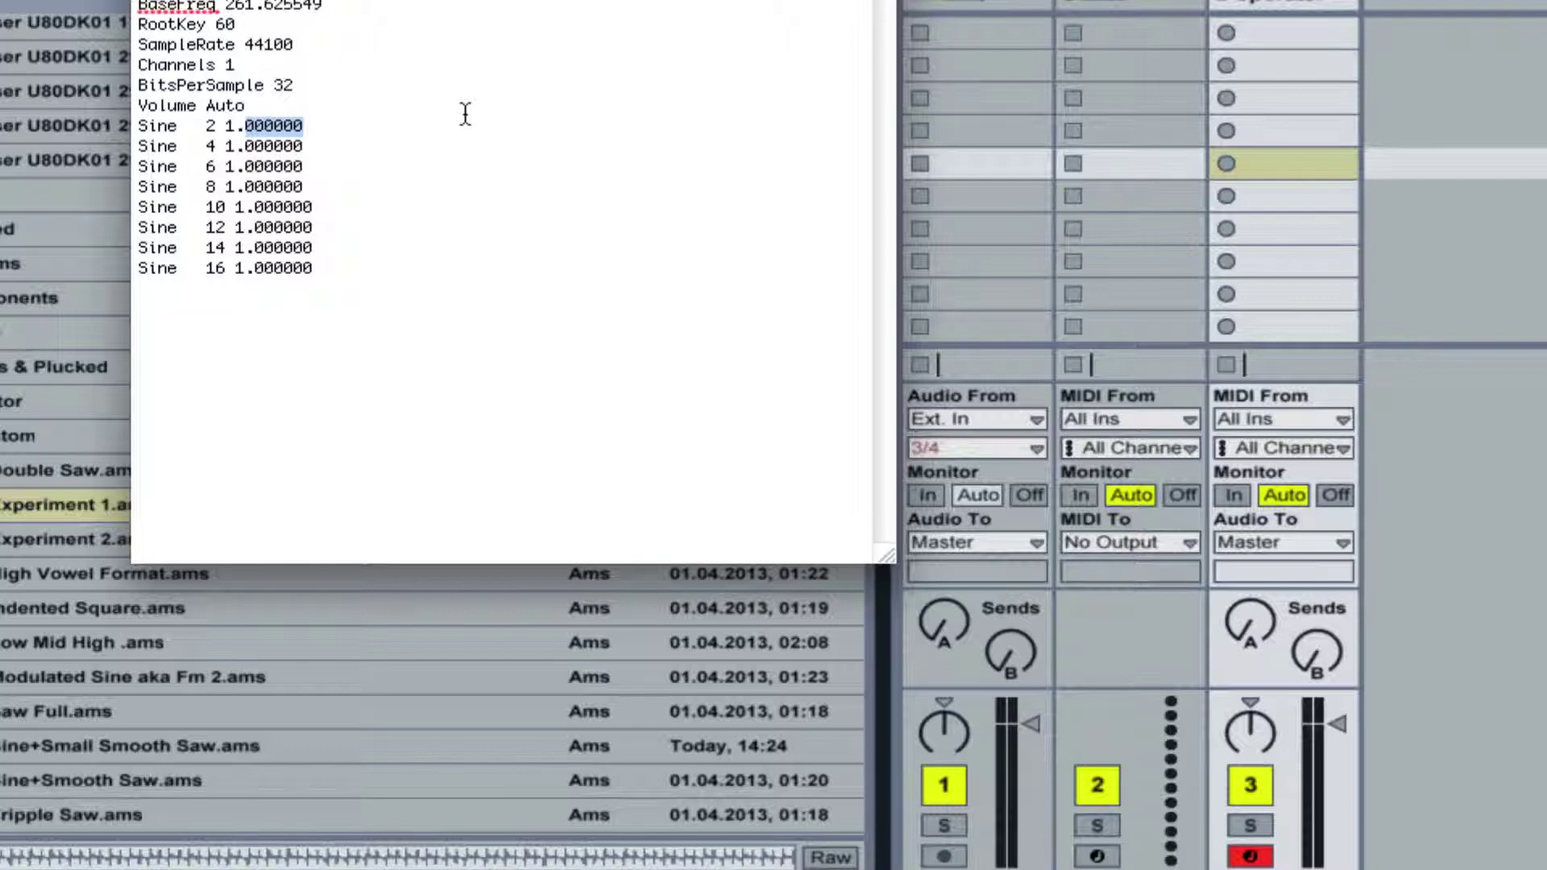
text(123456)
drag(243, 127, 300, 147)
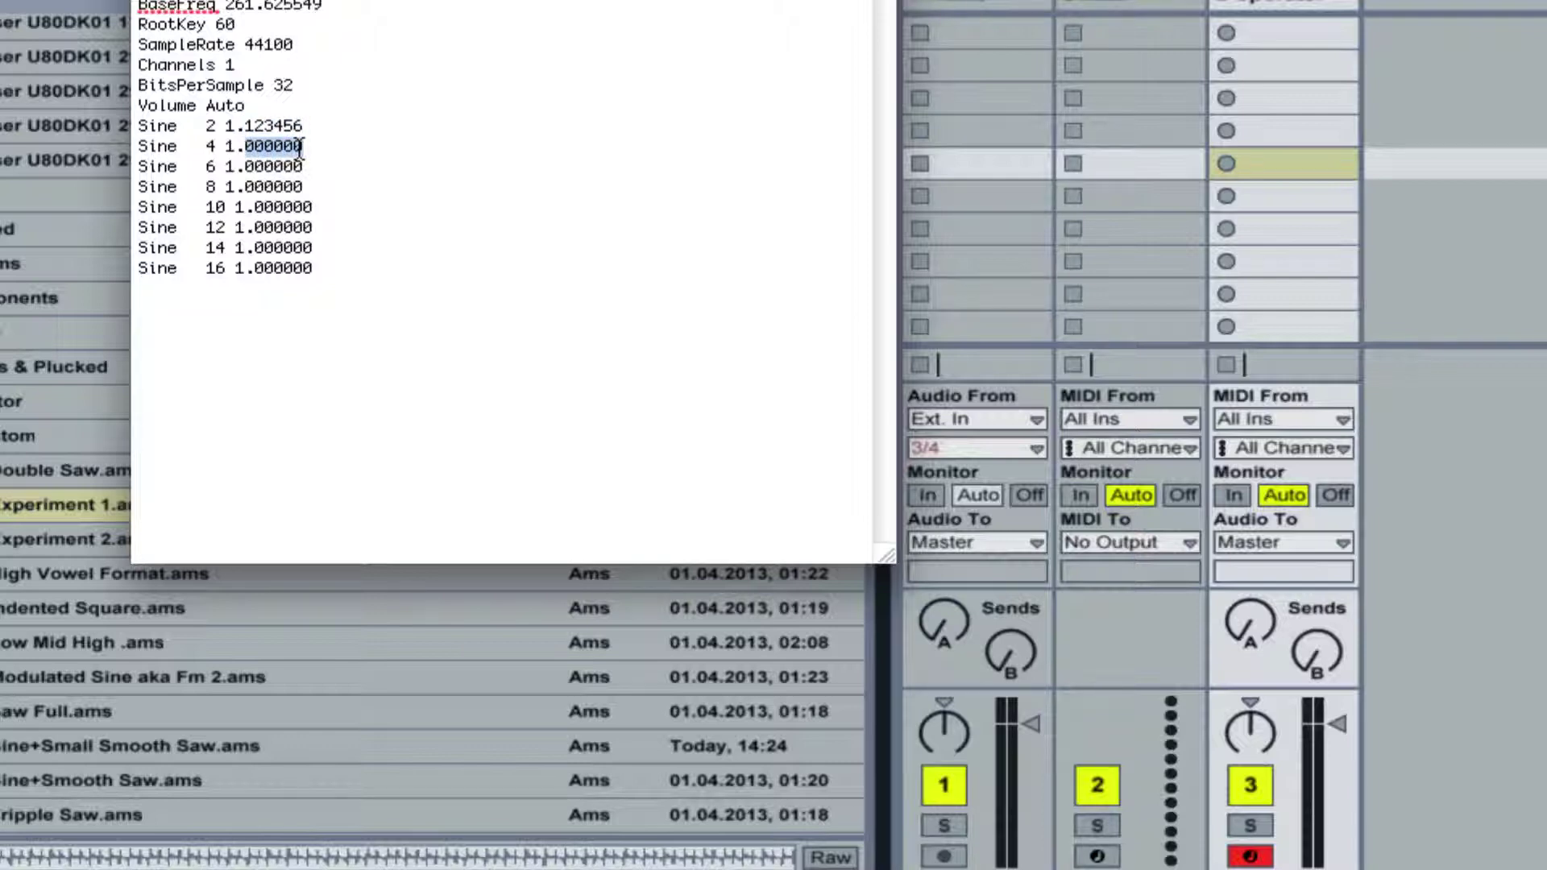
text(78910)
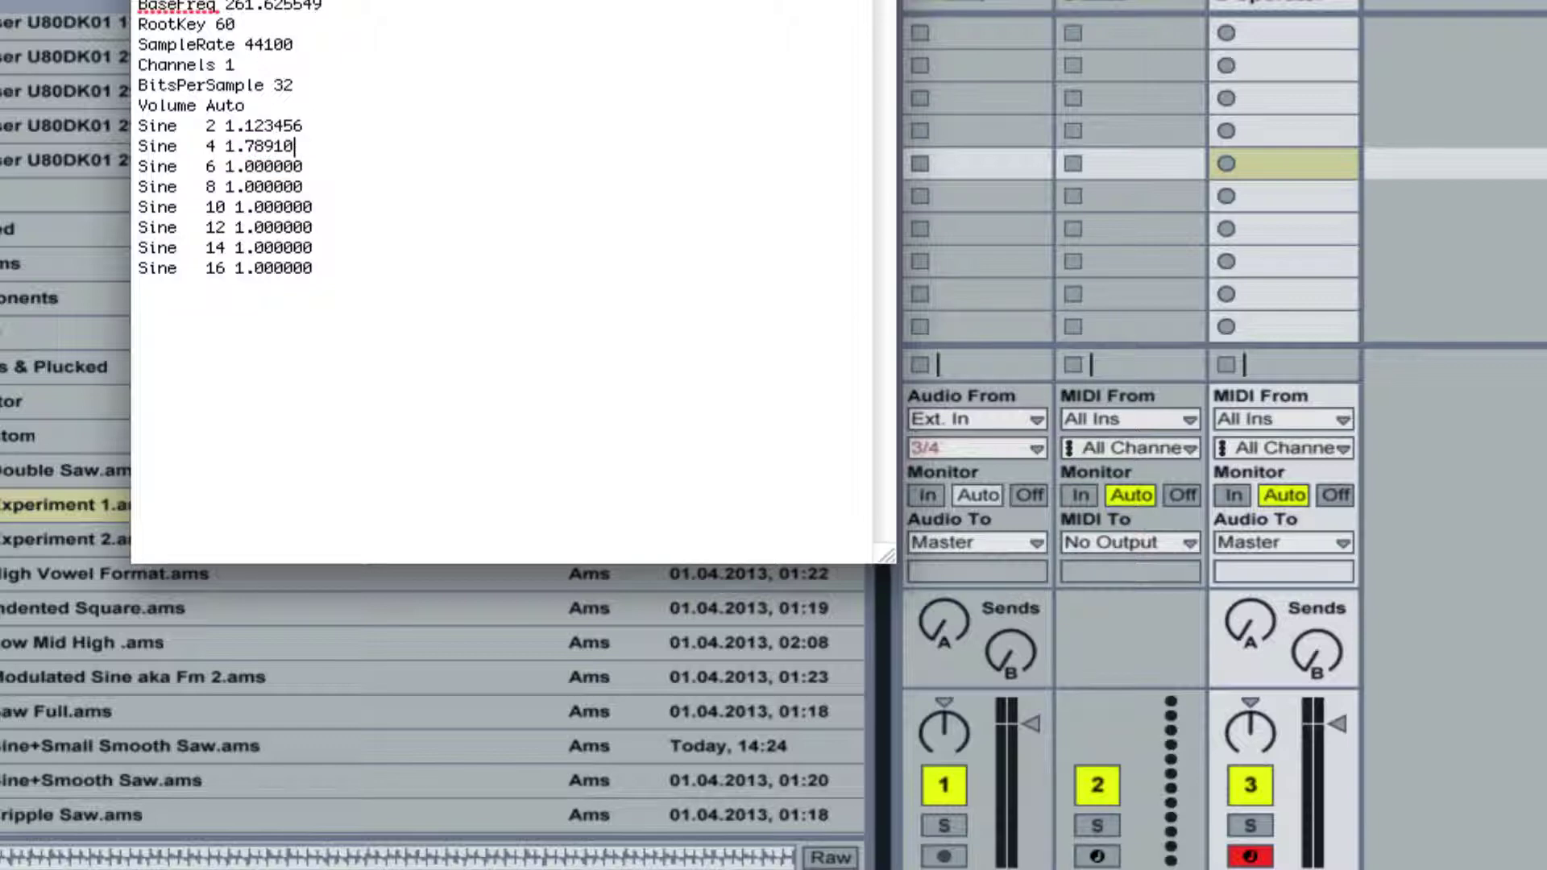
text(1)
drag(256, 167, 300, 168)
text(12131)
- Set the Sine 8 amplitude to 1.415161 and the Sine 10 amplitude to 1.718192
click(252, 186)
key(BackSpace)
text(4)
mouse_move(256, 186)
mouse_down()
mouse_move(305, 187)
mouse_move(264, 211)
mouse_up()
text(15)
text(16)
text(1)
text(71819)
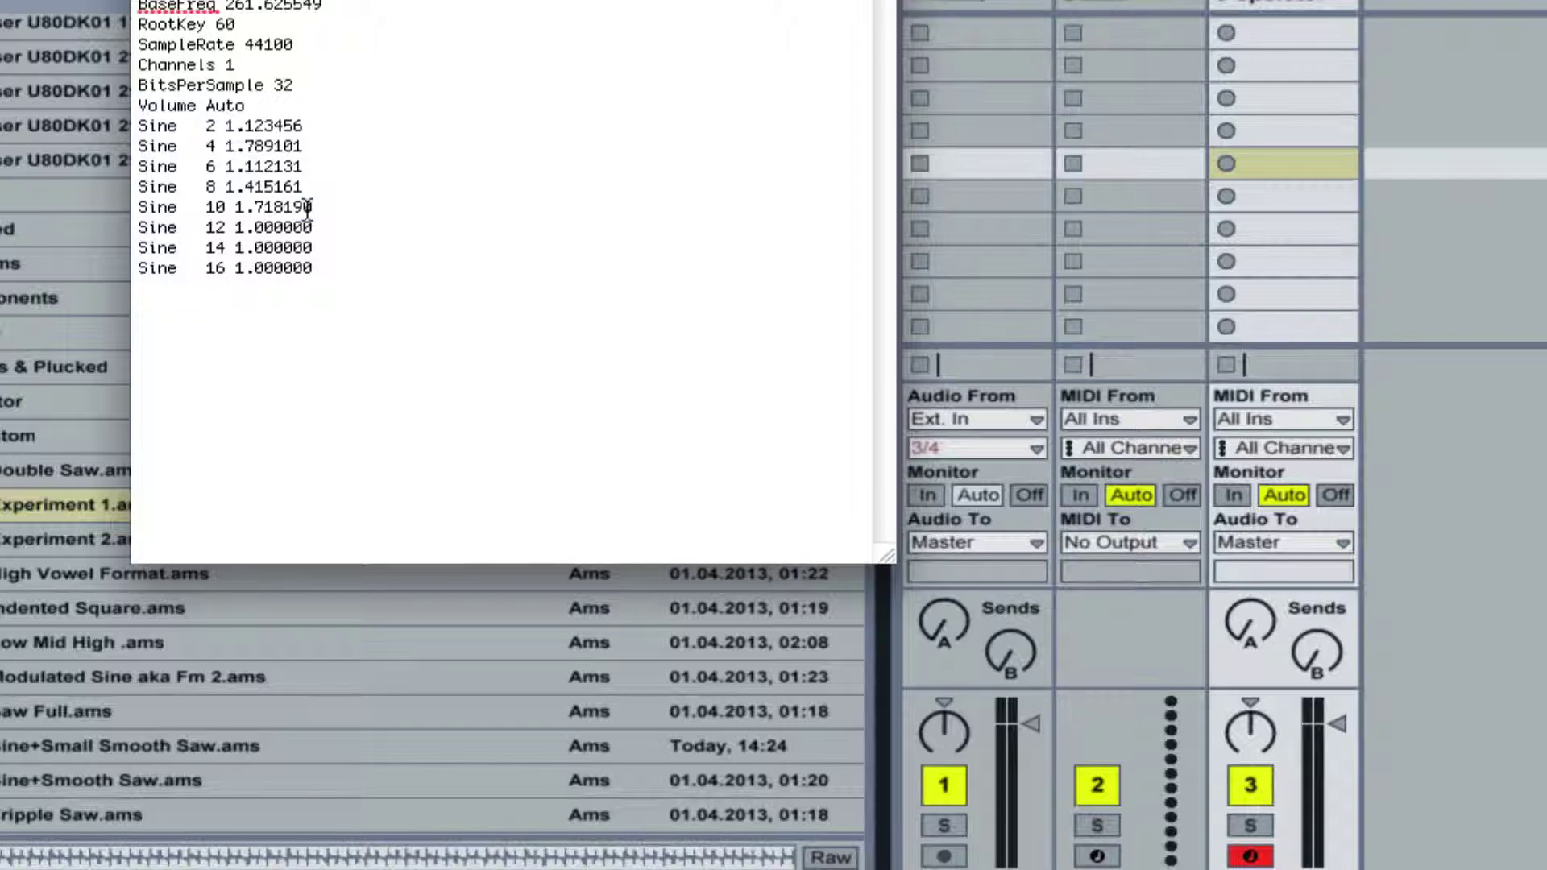
text(1)
- Change the Sine 12 amplitude to 1.021222
click(259, 230)
text(21)
key(Delete)
key(Delete)
drag(284, 229, 298, 232)
text(22)
drag(303, 227, 314, 229)
text(2)
text(3)
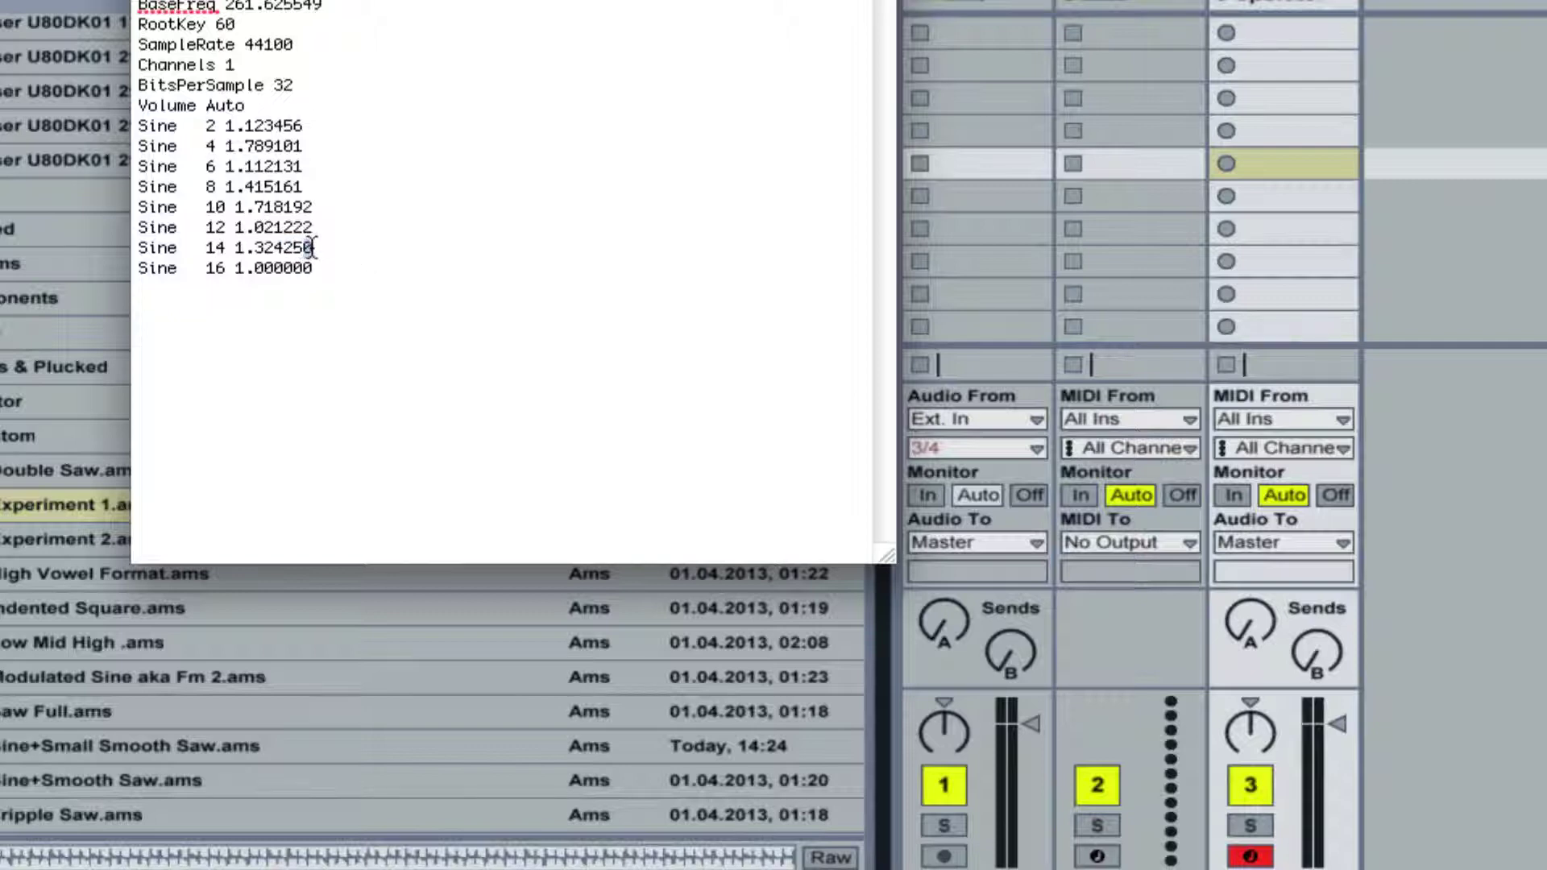
- Set the Sine 14 amplitude to 1.324252 and Sine 16 to 1.627282
drag(310, 247, 379, 258)
text(2)
text(6)
drag(269, 270, 278, 273)
text(2)
drag(287, 271, 299, 273)
text(282)
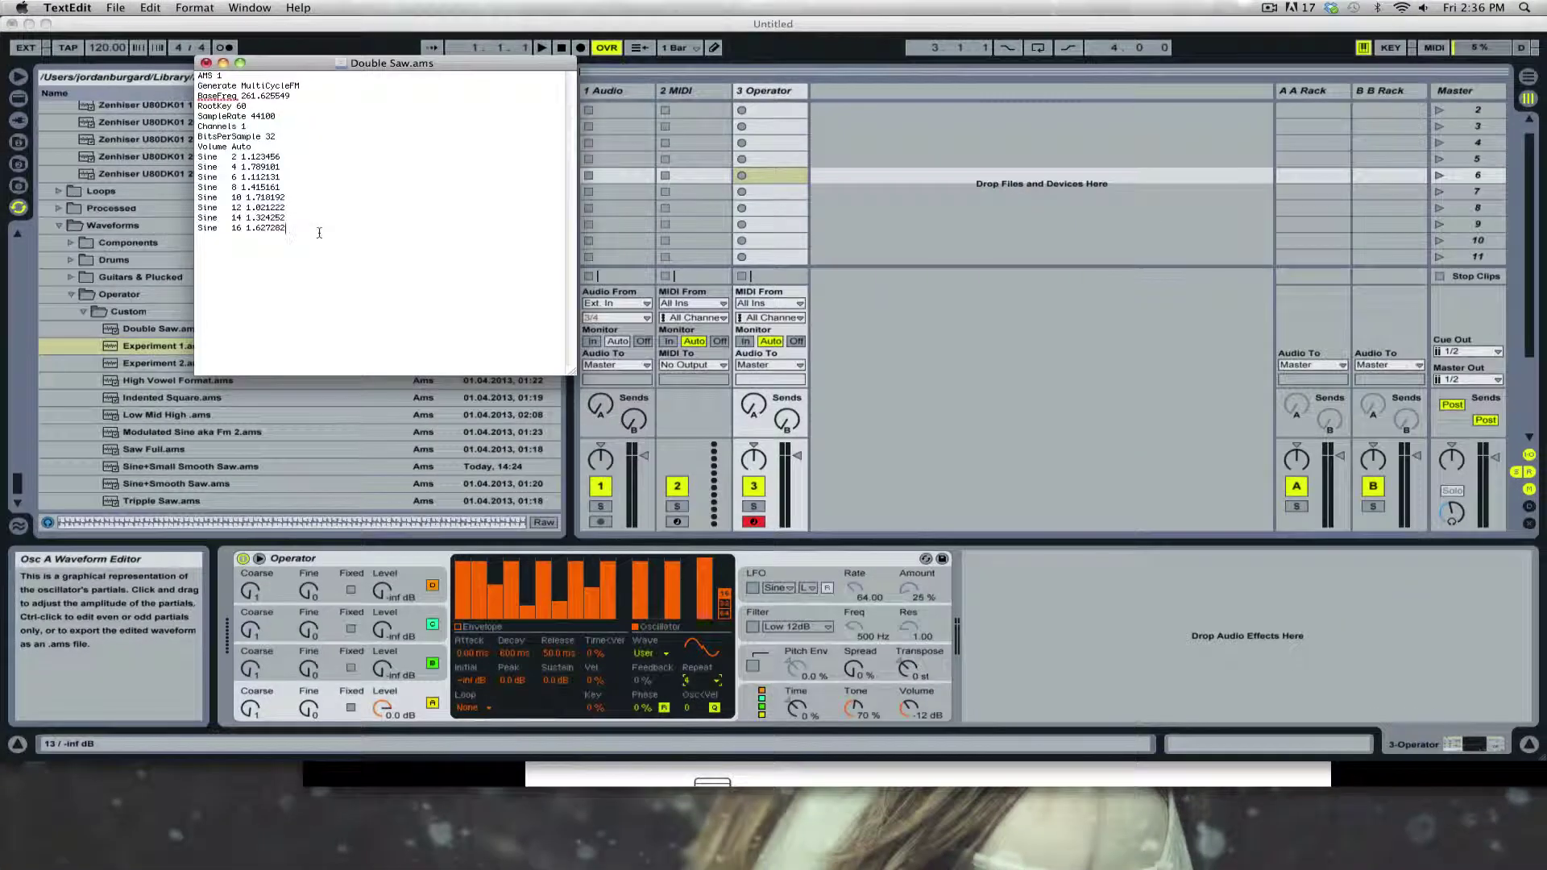
- Save the edited waveform text as a new document 'Experiment 3', then close its window
key(super+s)
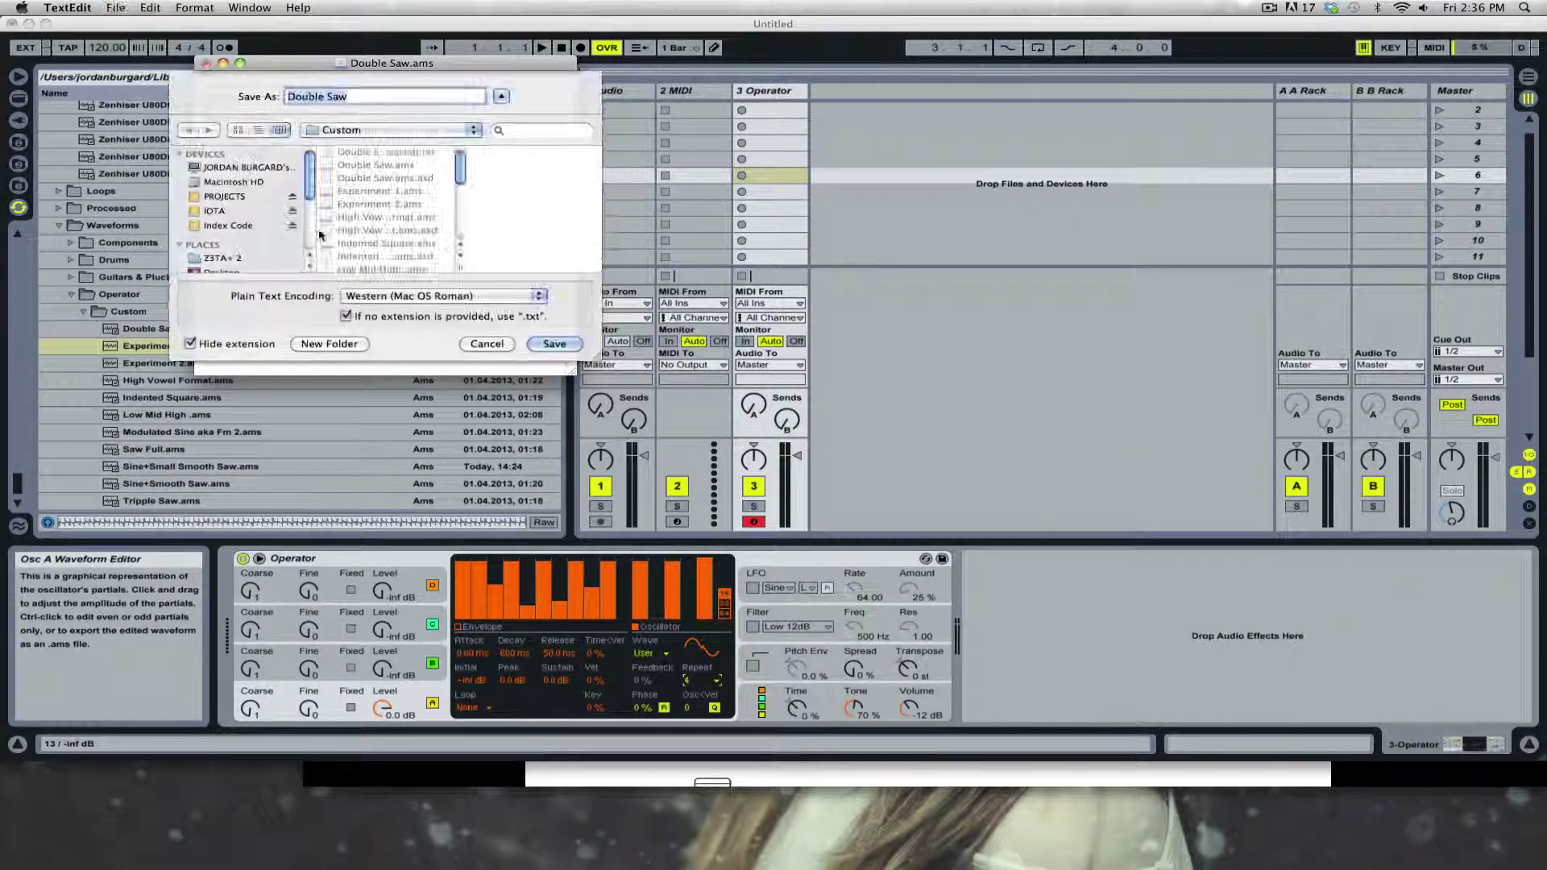
text(Exper)
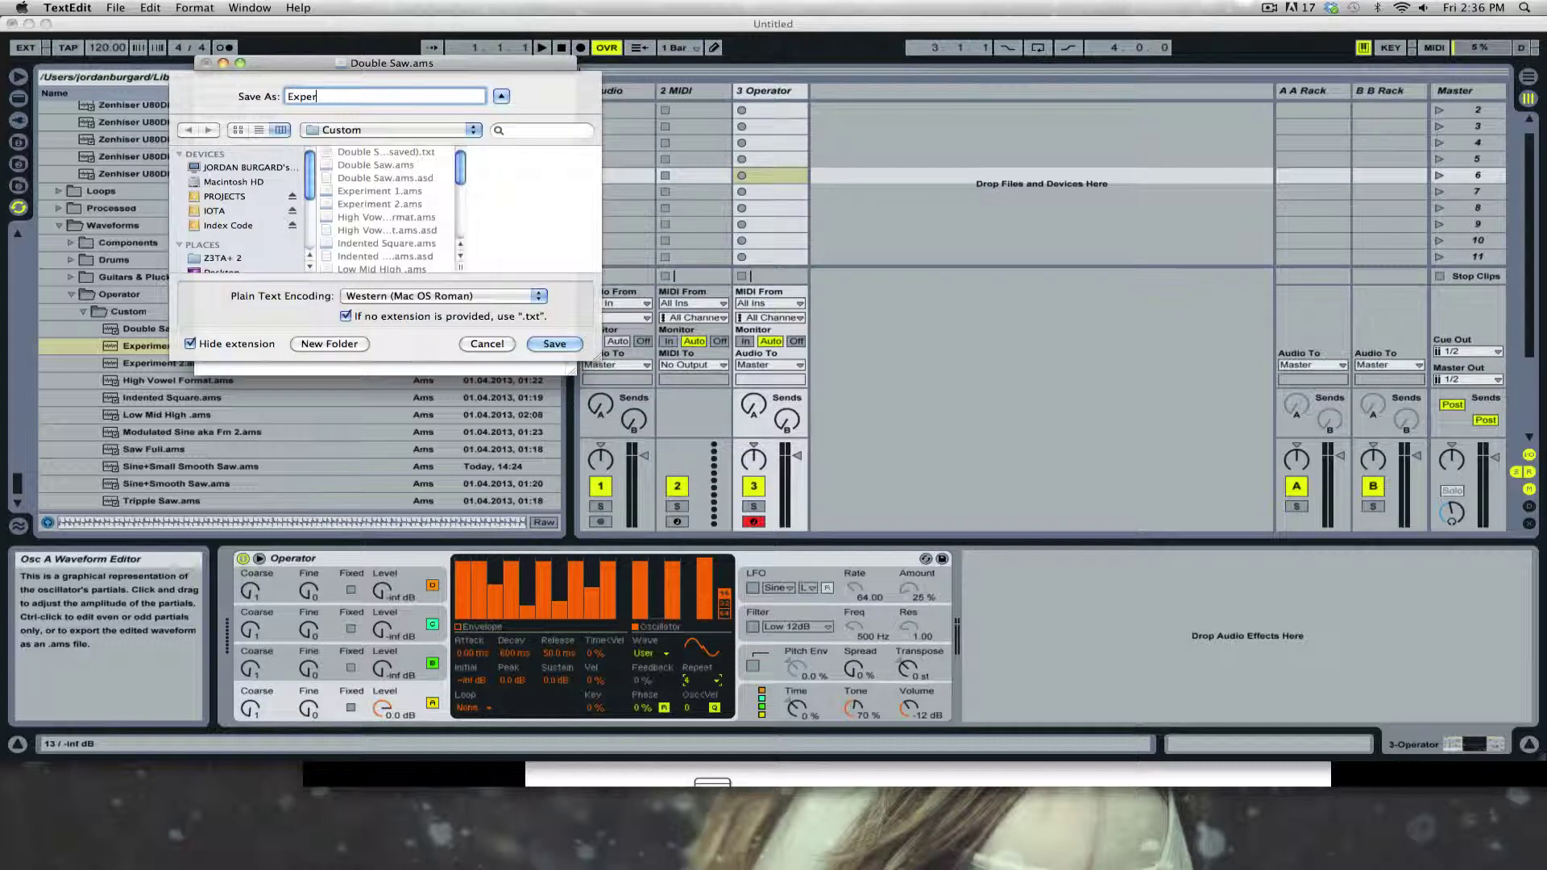
text(iment 3)
key(Return)
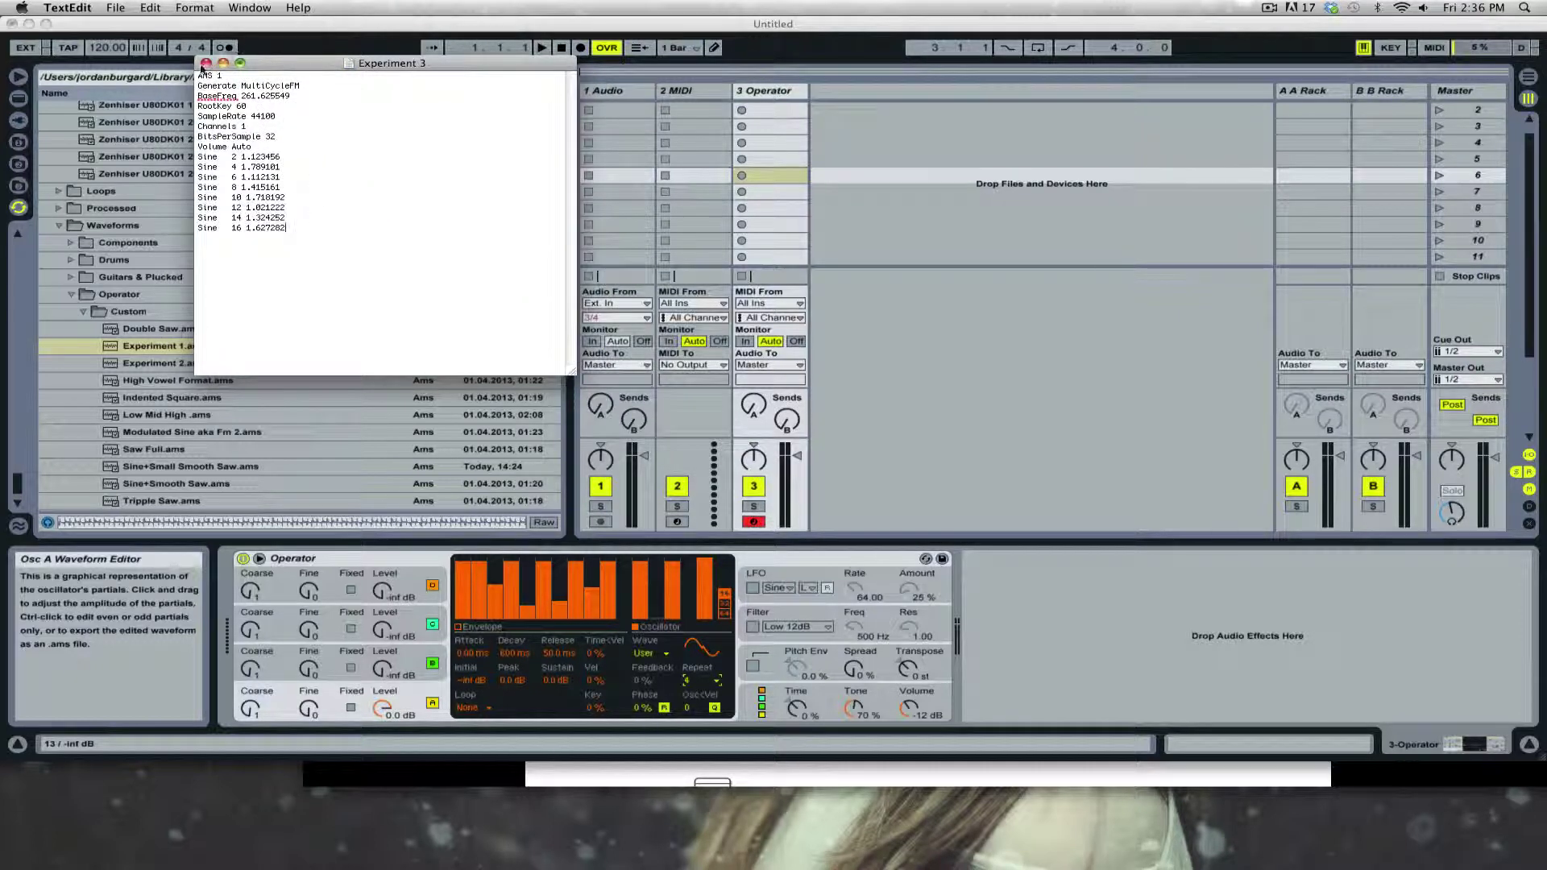
click(206, 62)
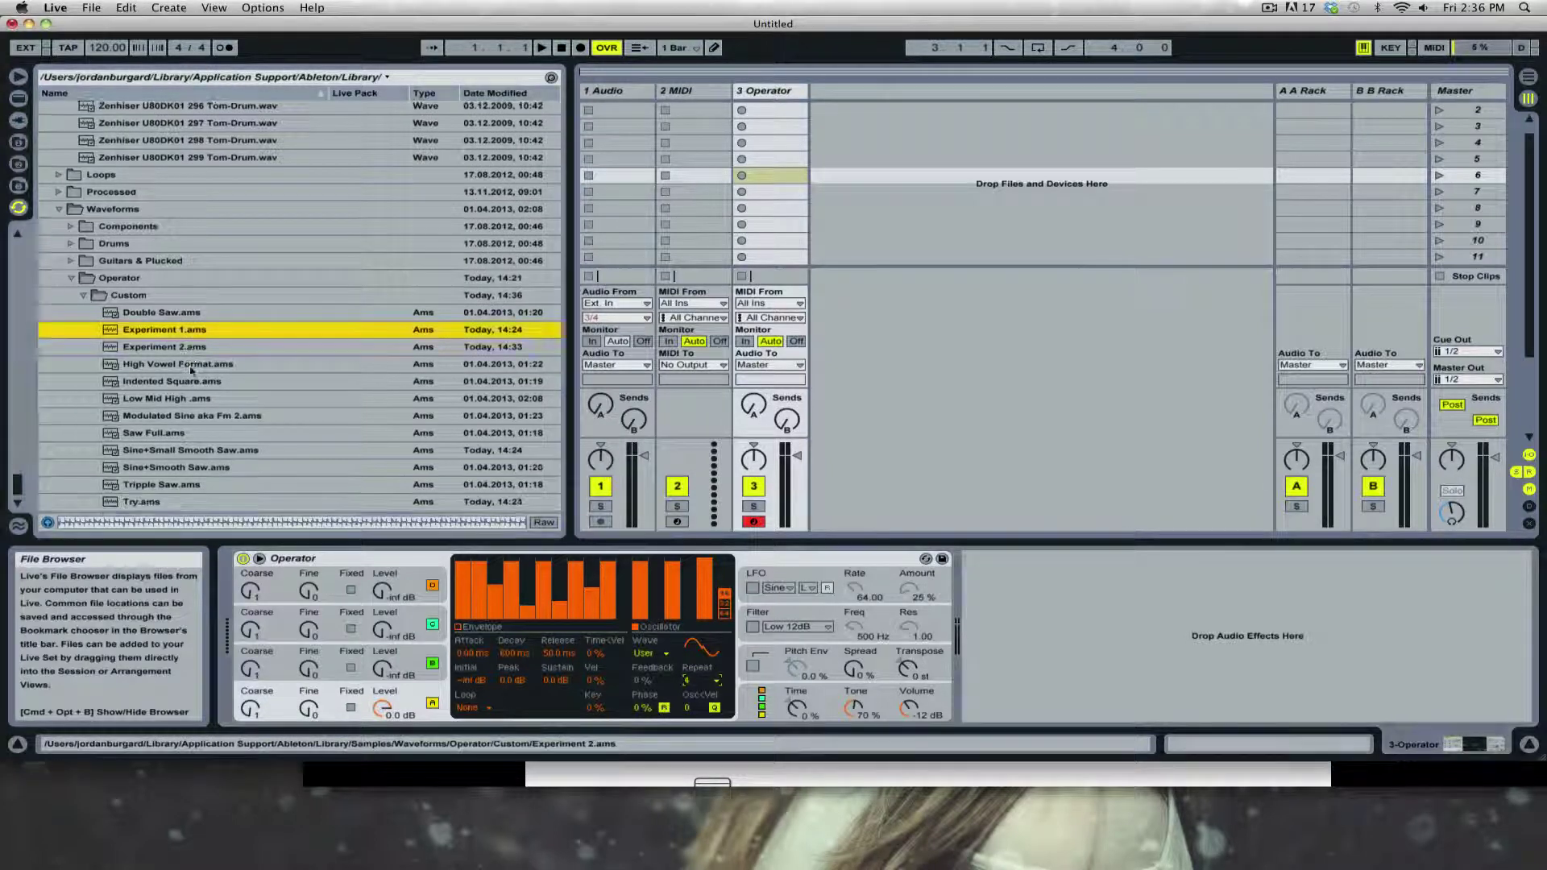
scroll(121, 347, down, 3)
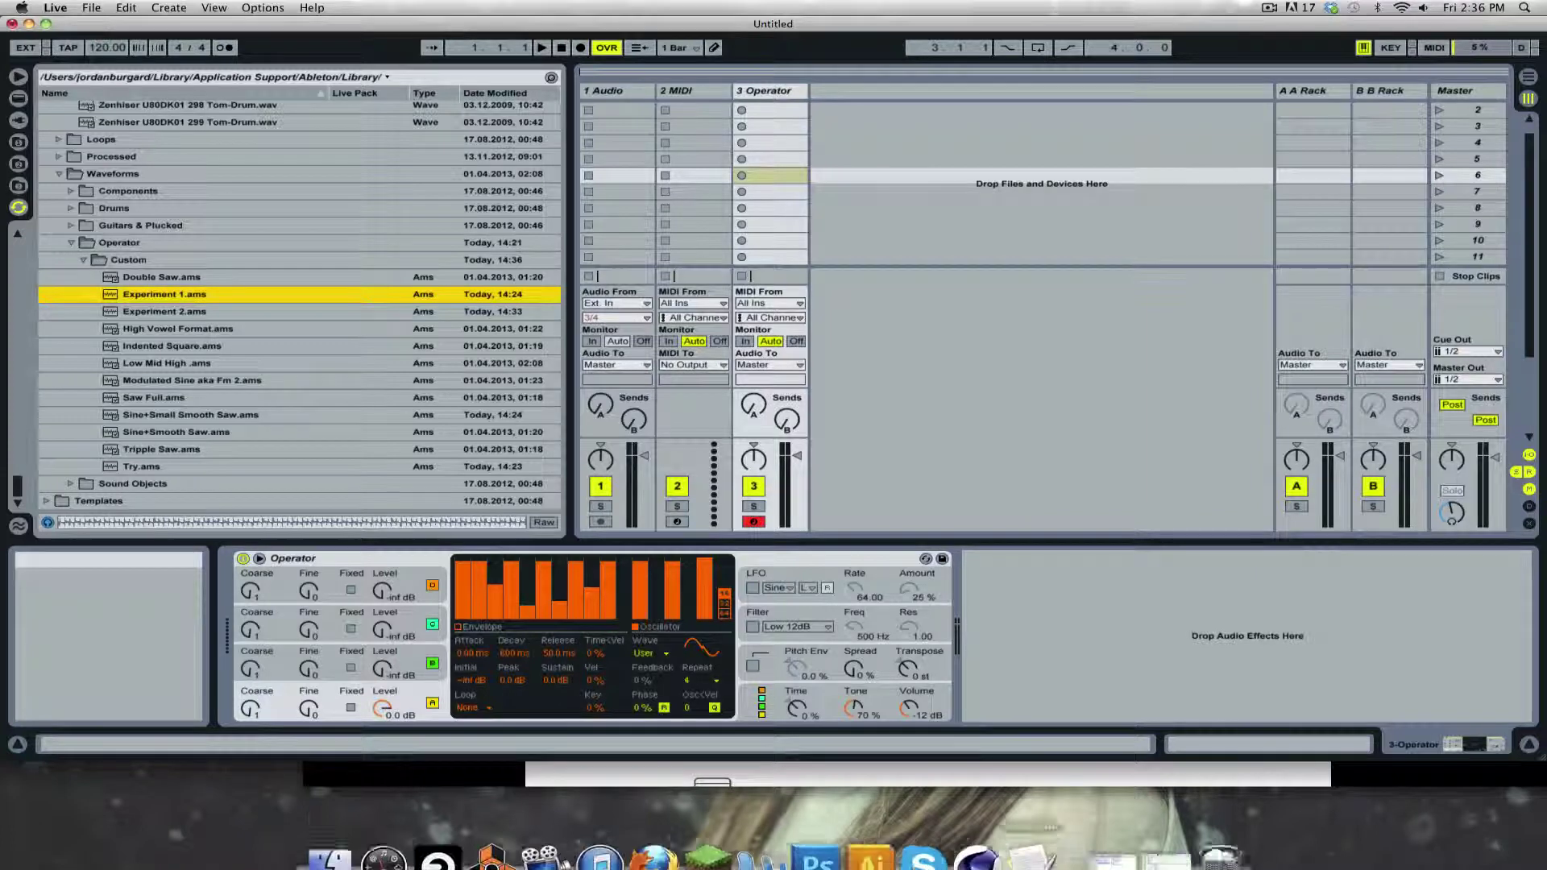
- Reopen the Experiment 3 document in TextEdit from the recent documents list
click(1054, 846)
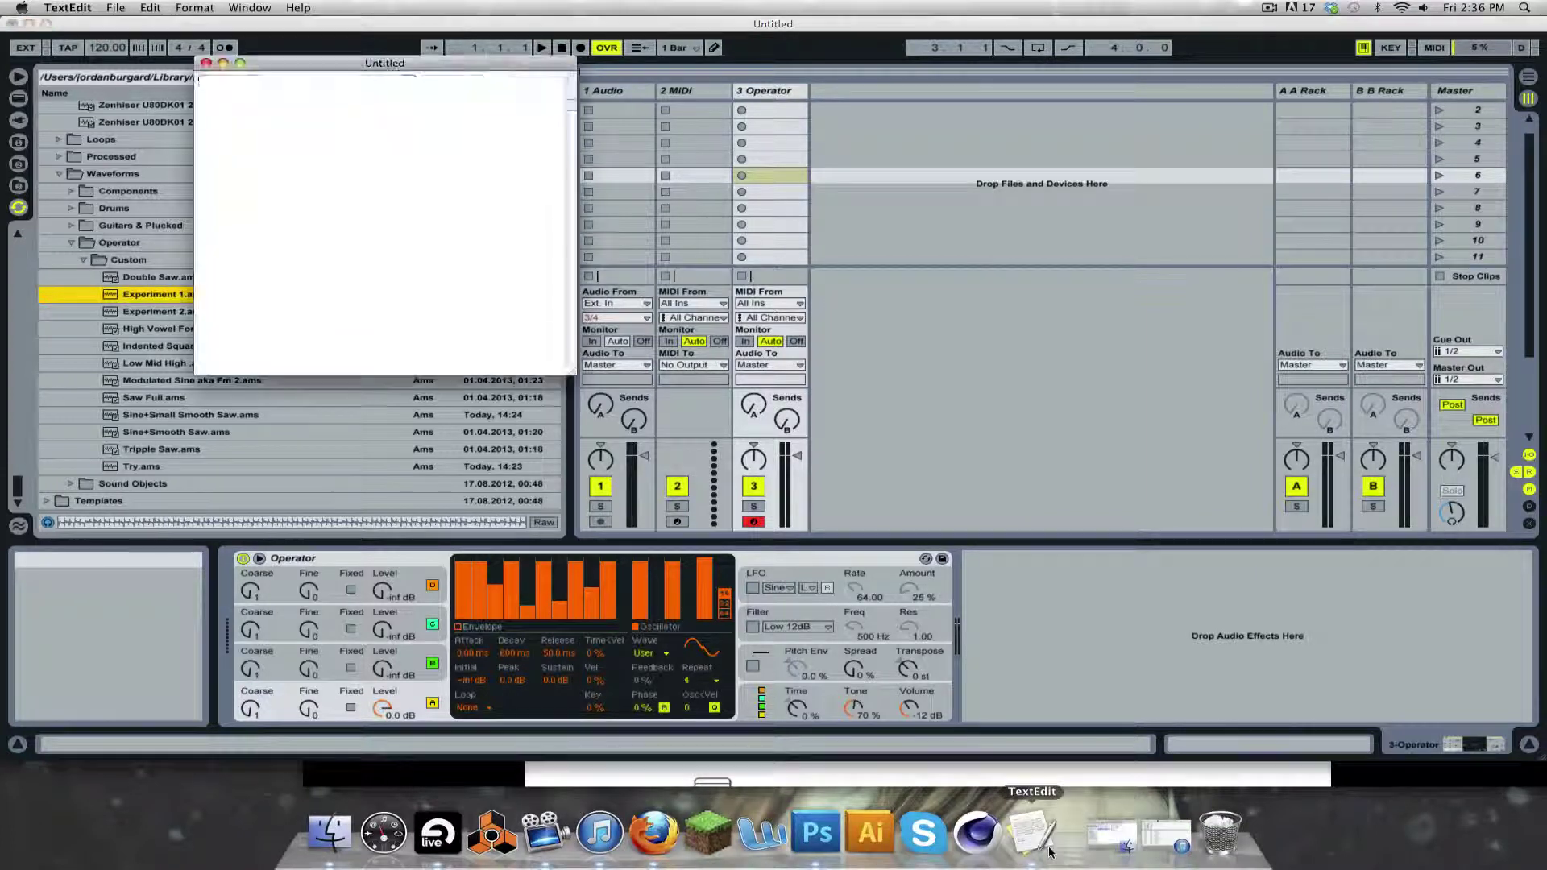
click(115, 7)
mouse_move(242, 52)
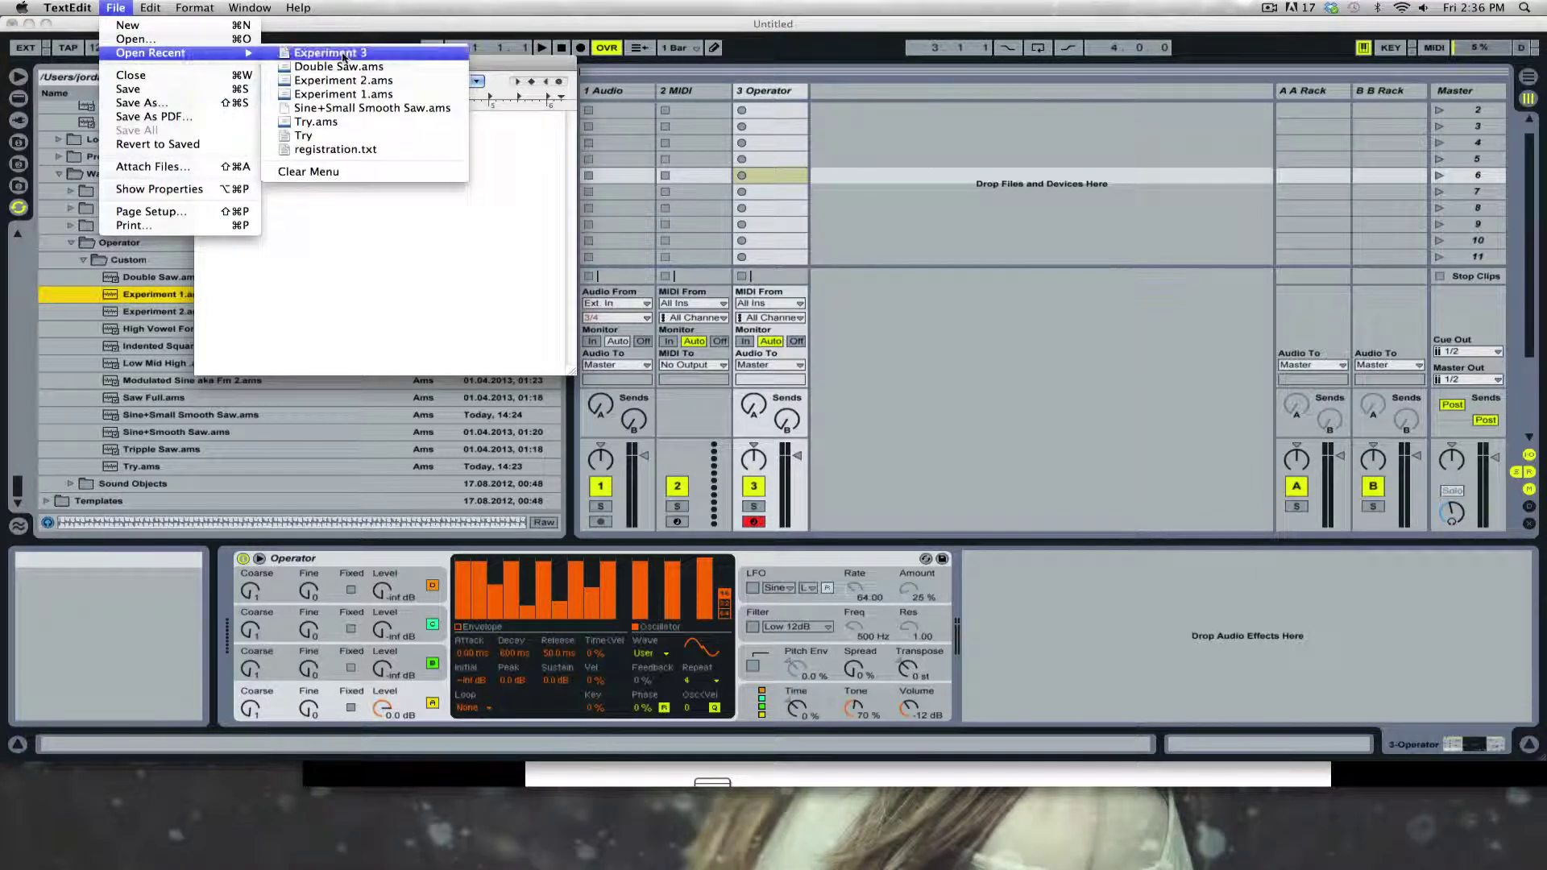
click(344, 57)
- Save it as 'Experiment 3.ams', keeping the .ams extension instead of .txt
key(super+s)
text(.ams)
key(Return)
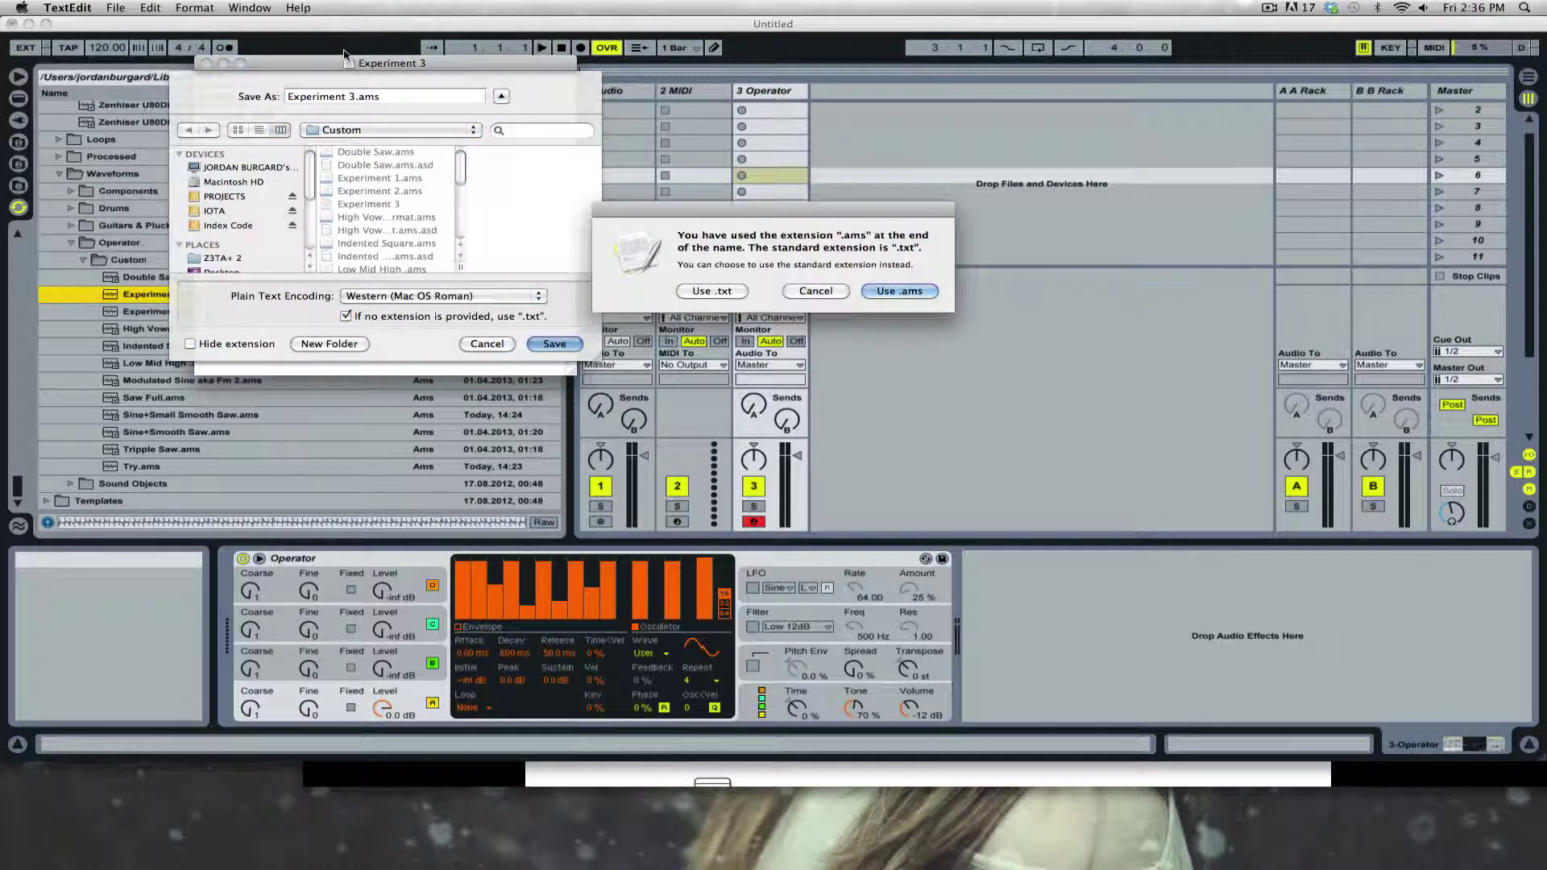
key(Return)
- Load Experiment 3.ams from the Custom waveforms folder into Operator's oscillator A
click(149, 238)
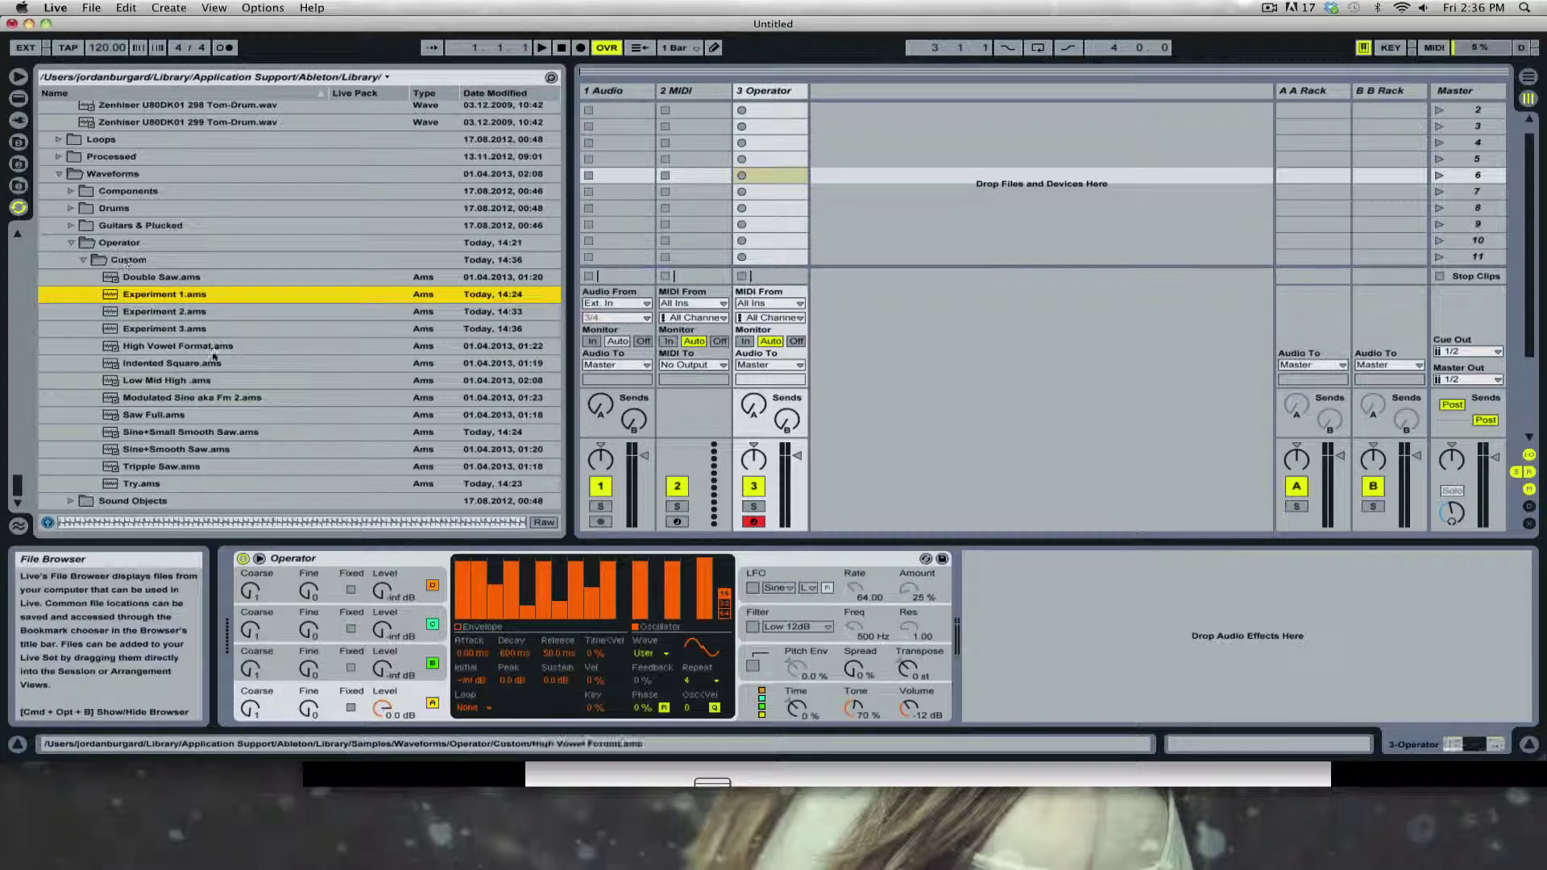
click(184, 330)
drag(183, 330, 592, 592)
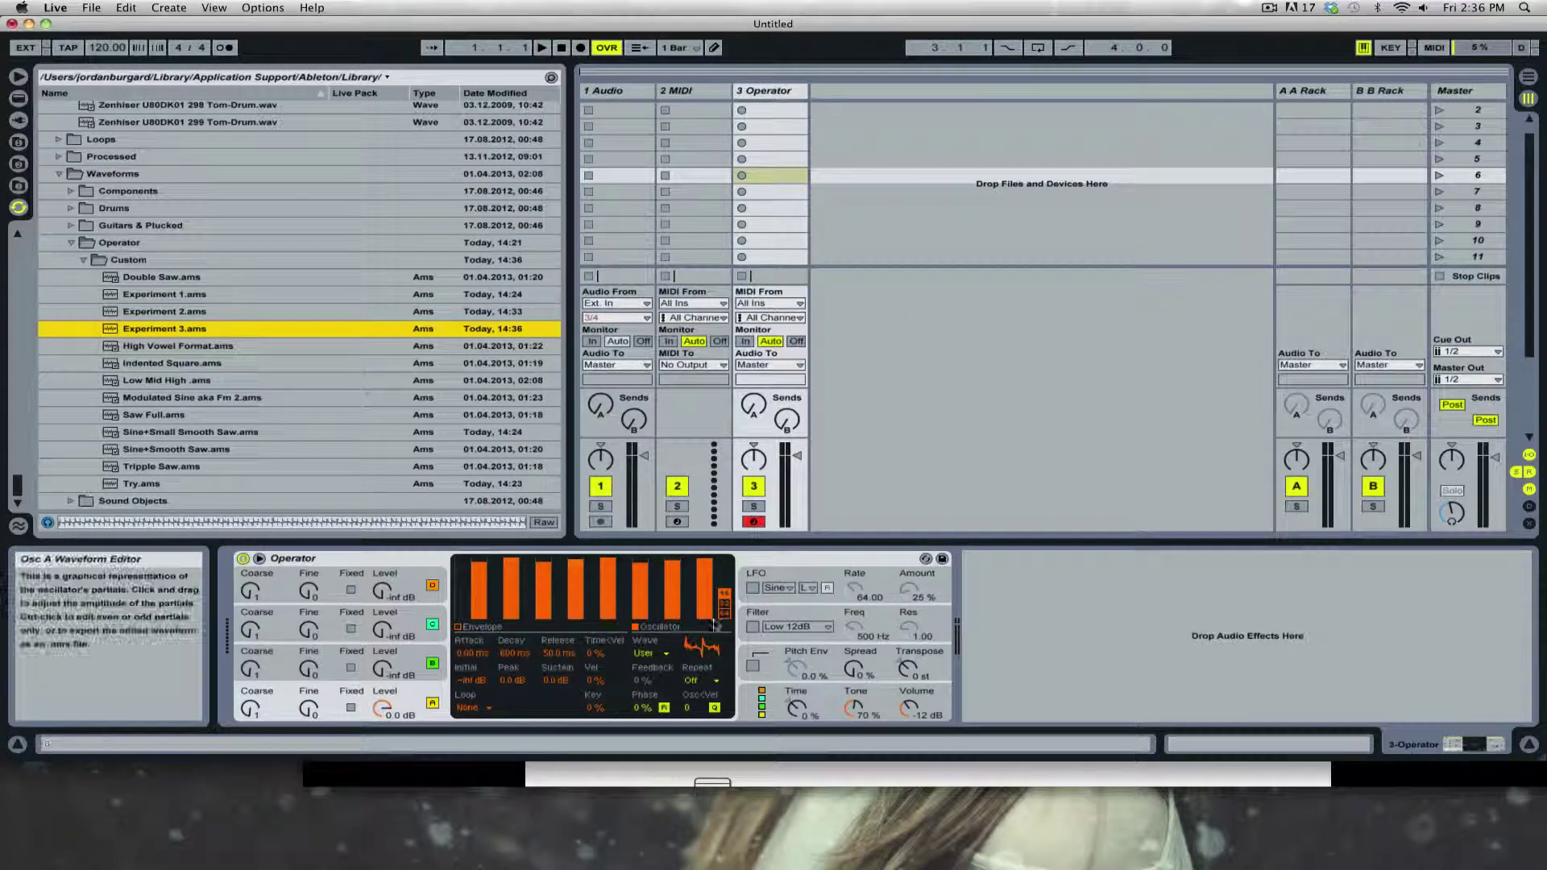
- Try harmonic repeat values 1/4, 1/2 and 1, then set Repeat to 2 and play a note
click(697, 679)
click(707, 708)
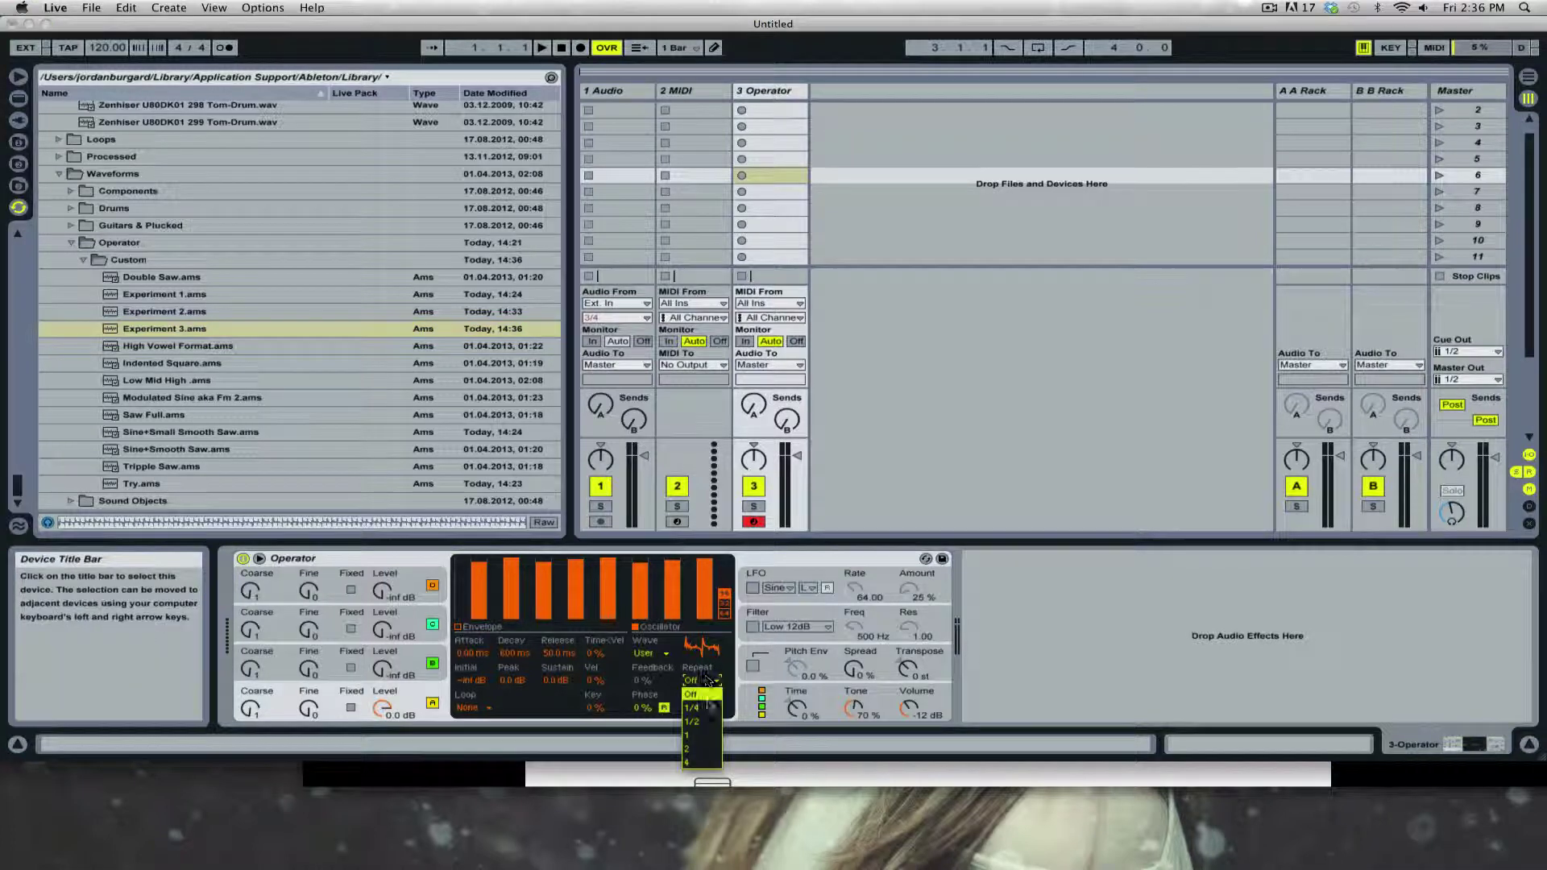
click(698, 679)
click(706, 691)
click(697, 679)
click(702, 692)
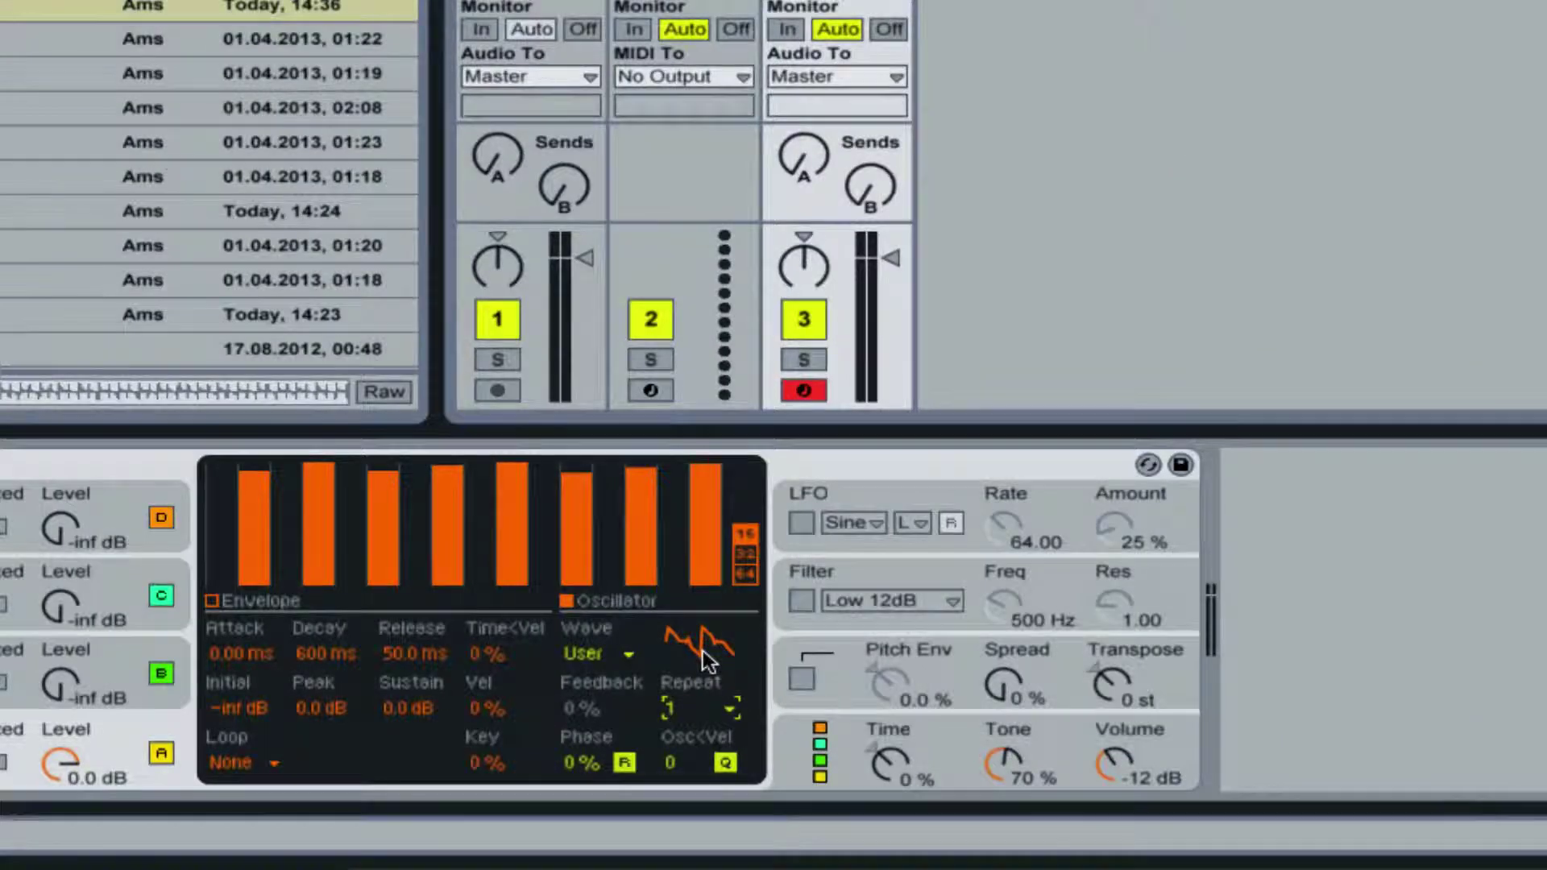
click(690, 706)
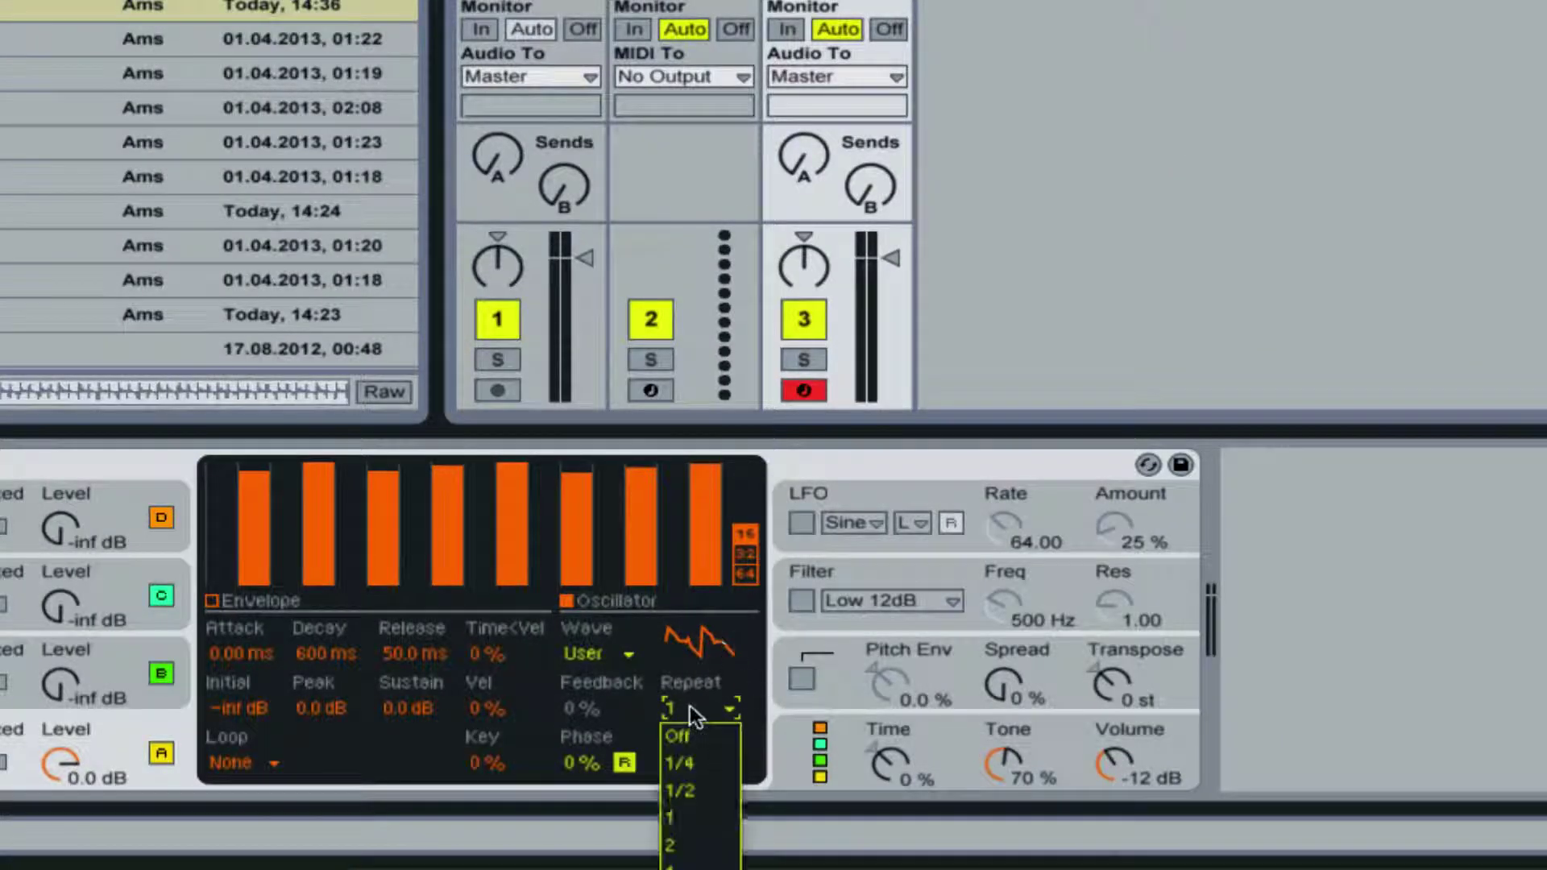
click(685, 850)
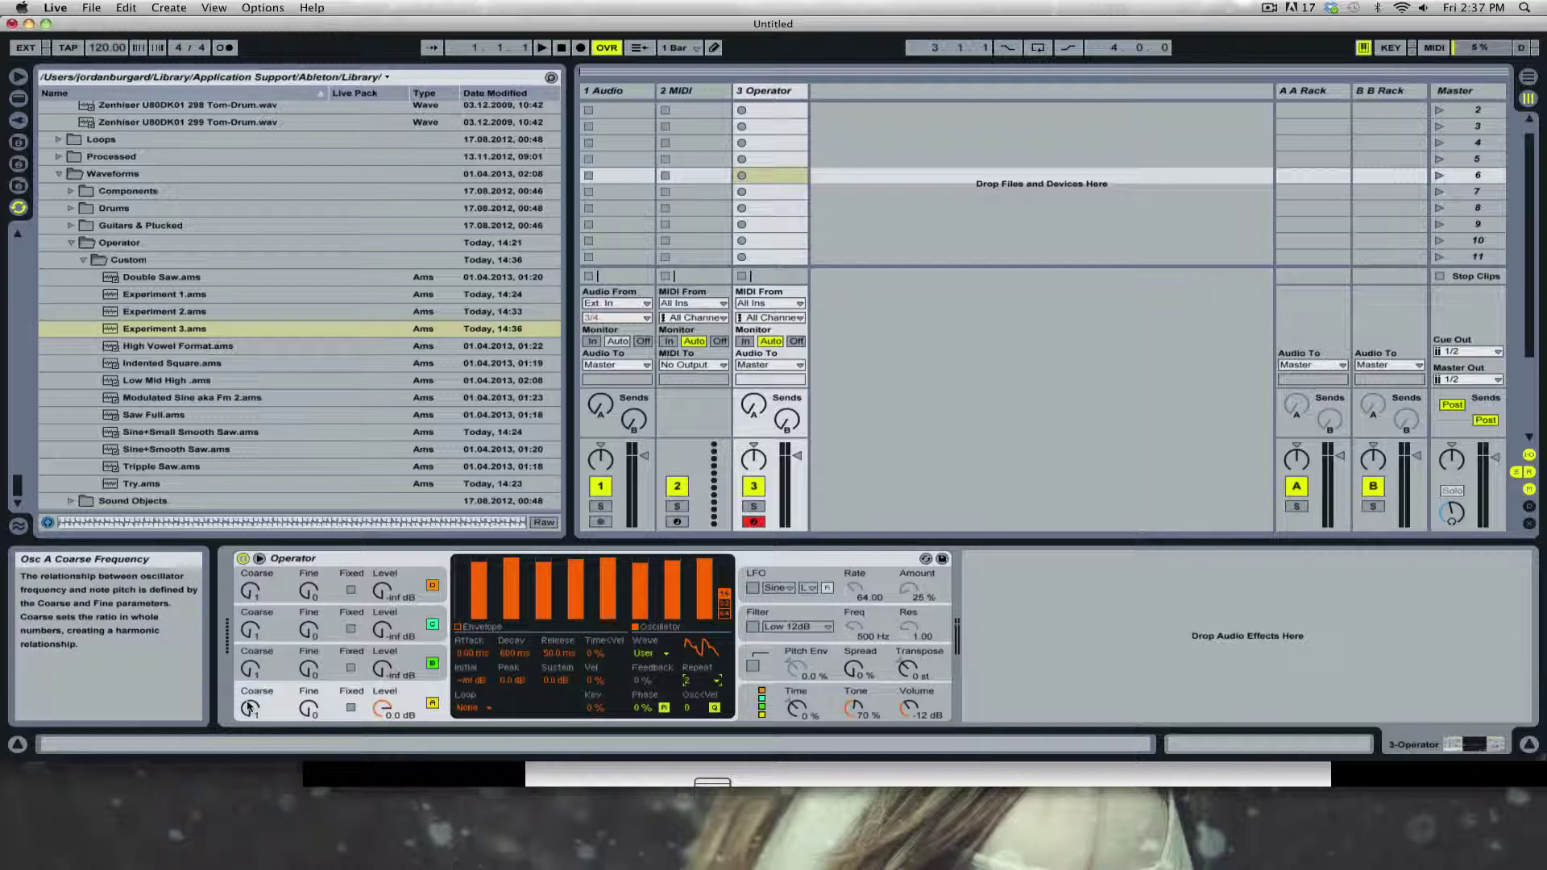
key(a)
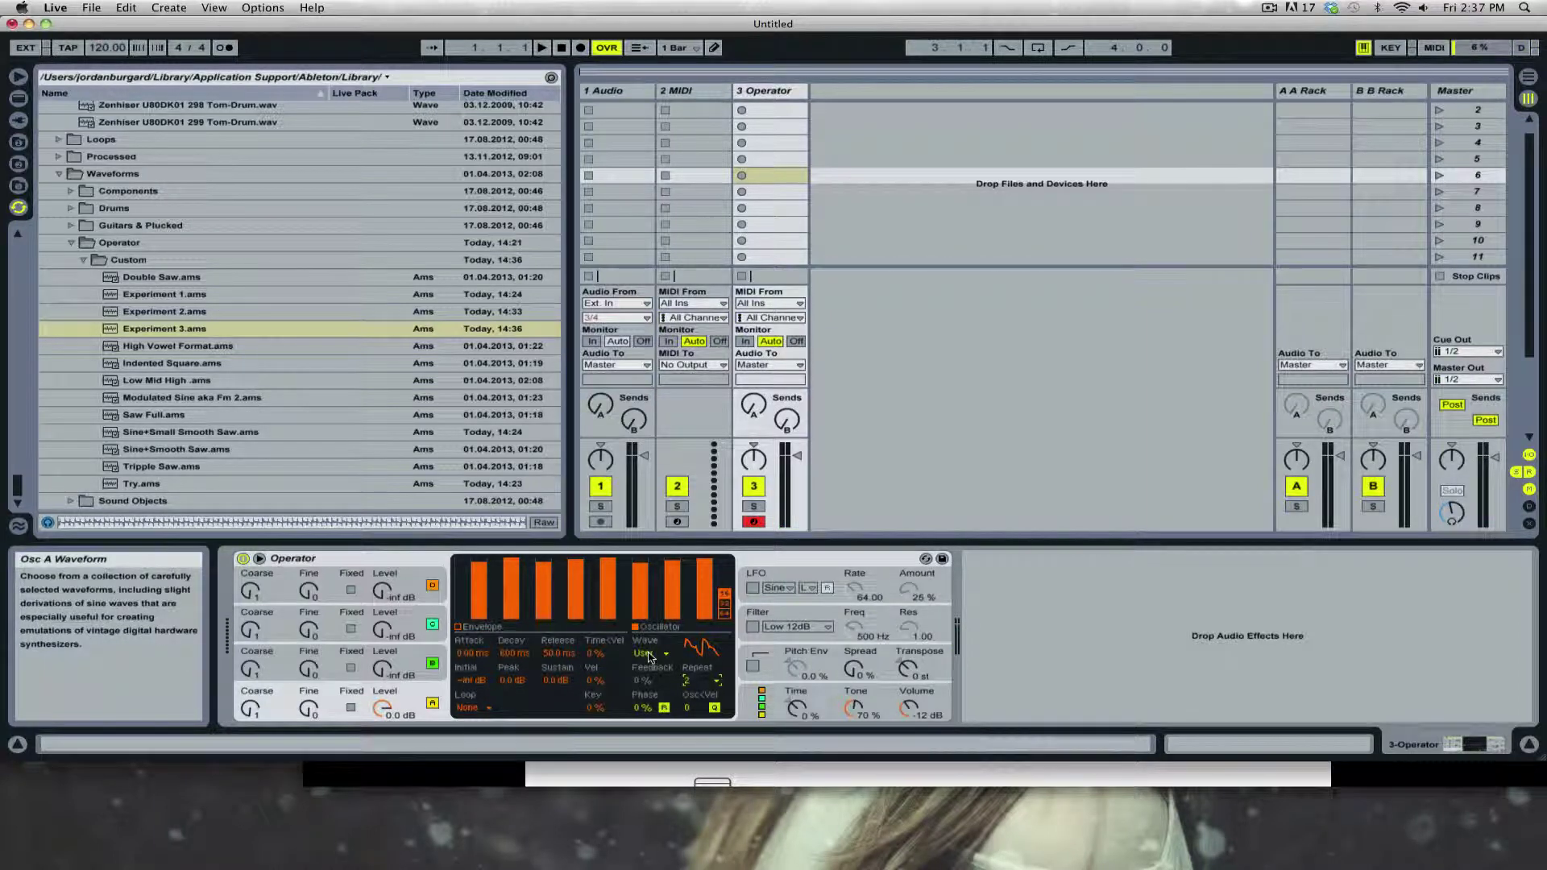
- Set Repeat to 4 and drag partial 6 down to -44.5 dB
click(688, 681)
click(691, 762)
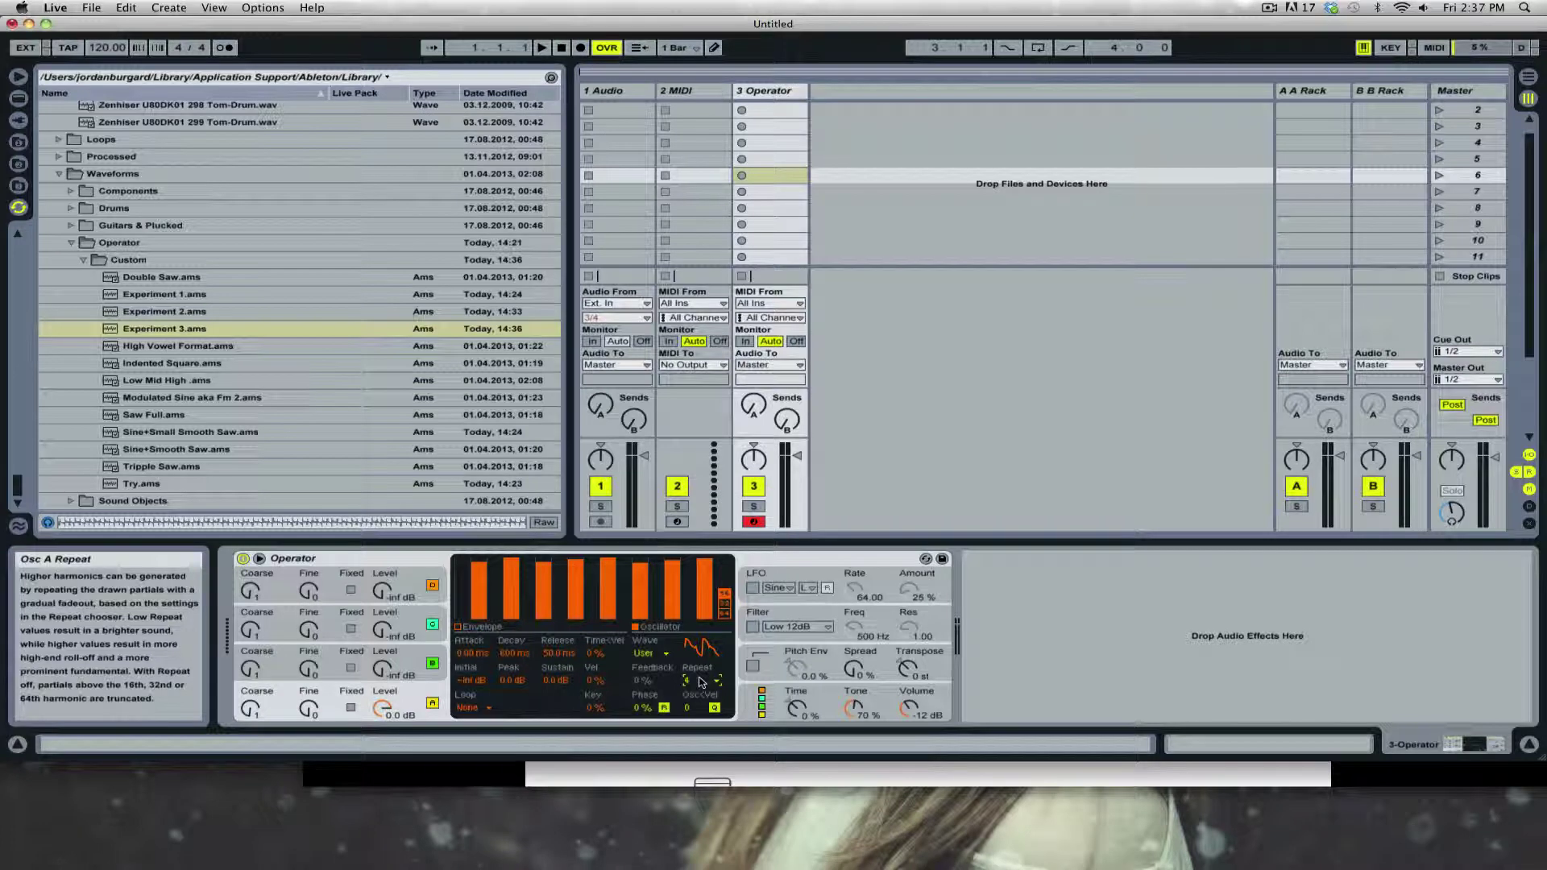
drag(543, 564, 548, 624)
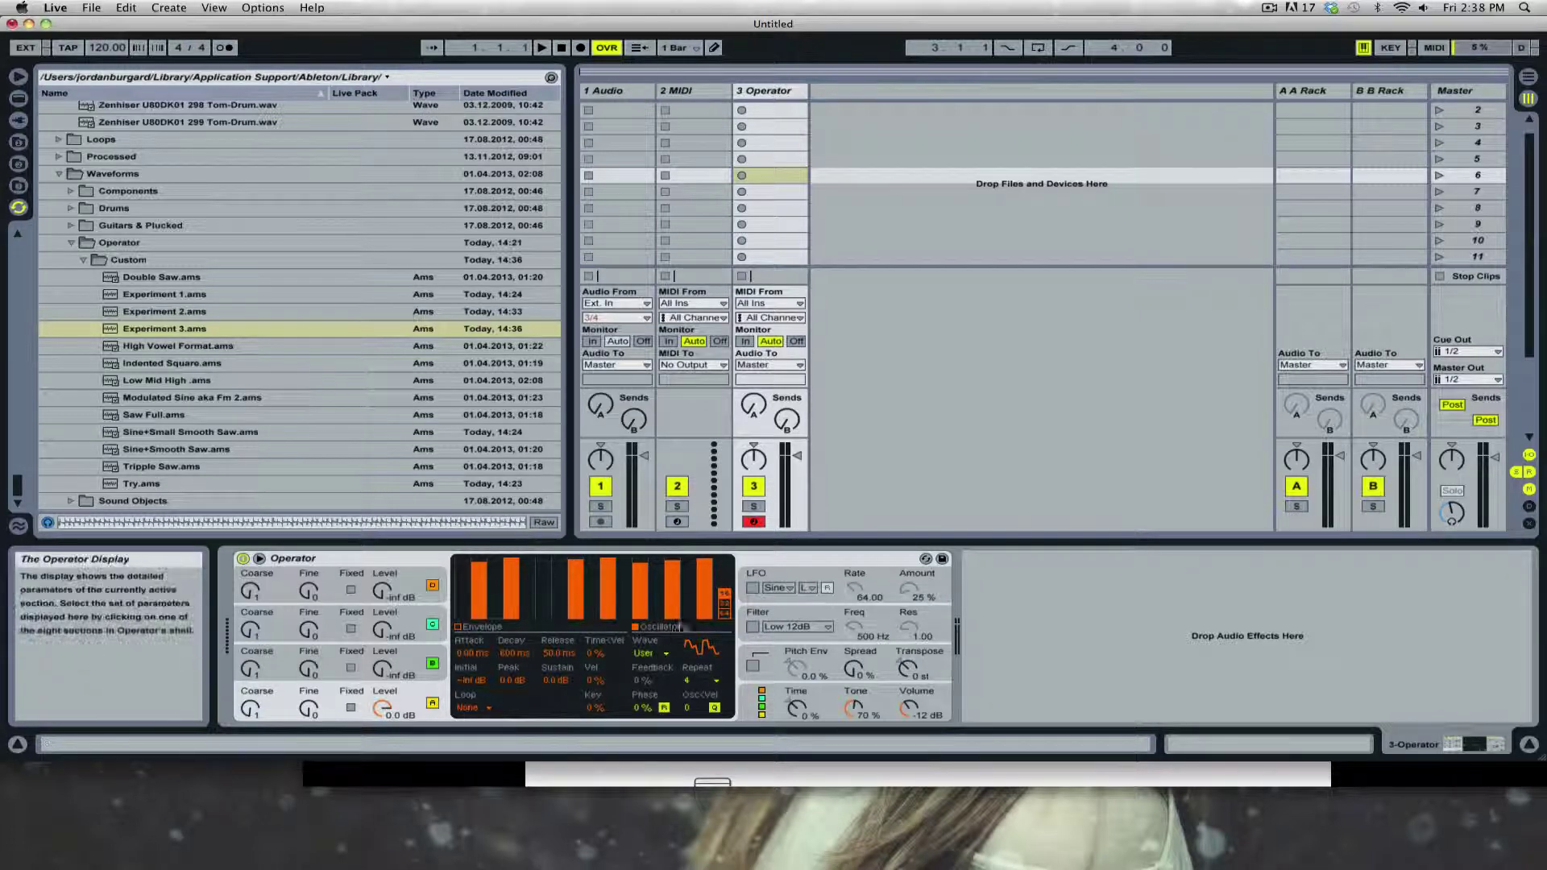
- Export the waveform from the editor's context menu as 'Experiment 4' using Export AMS
right_click(606, 589)
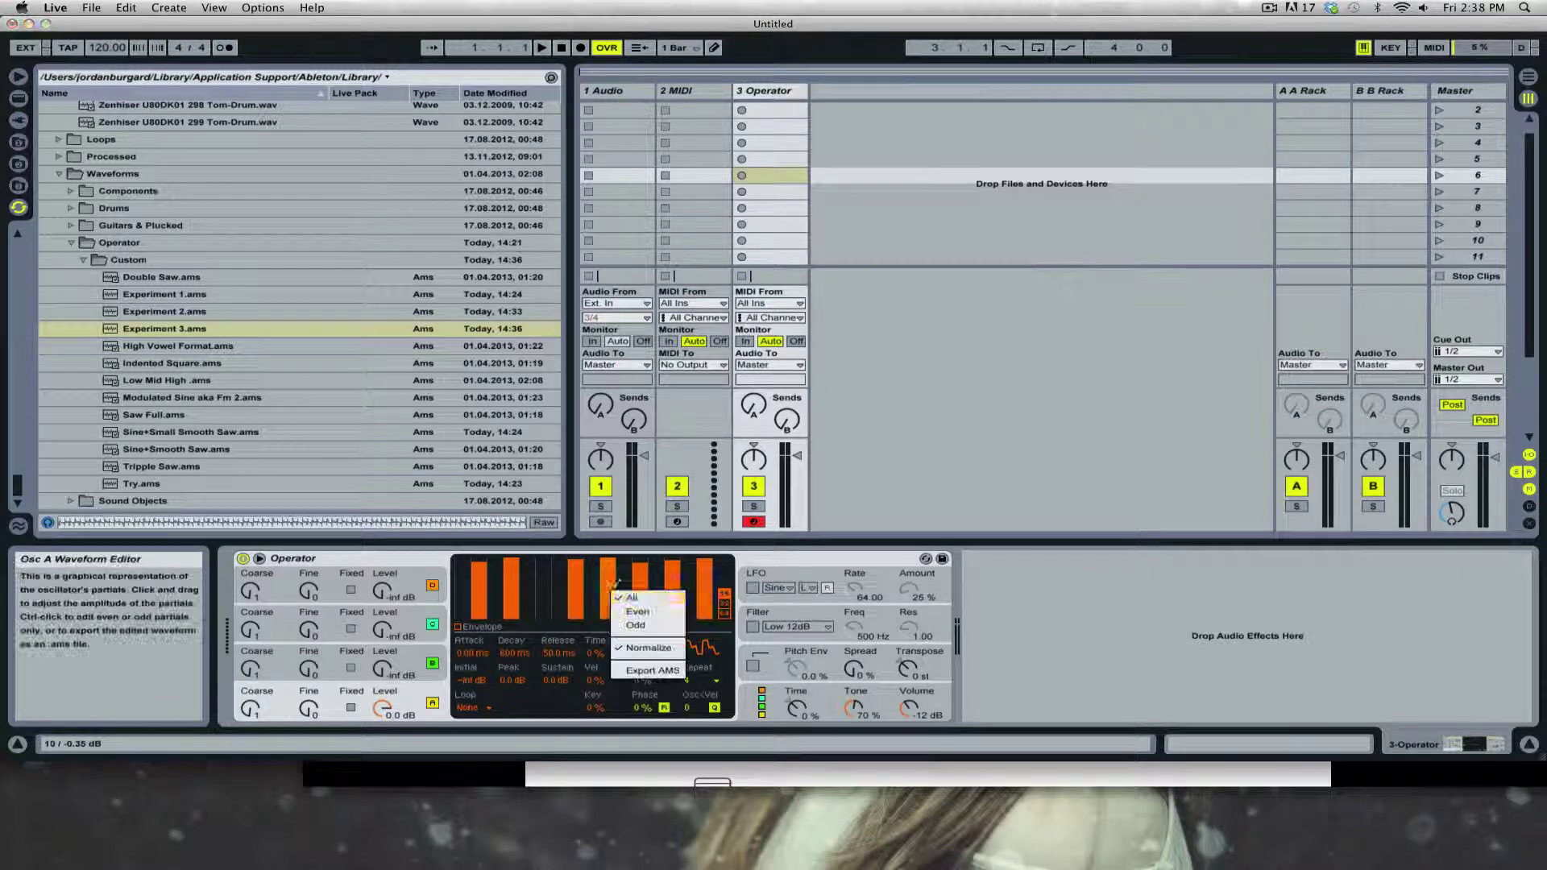
click(662, 675)
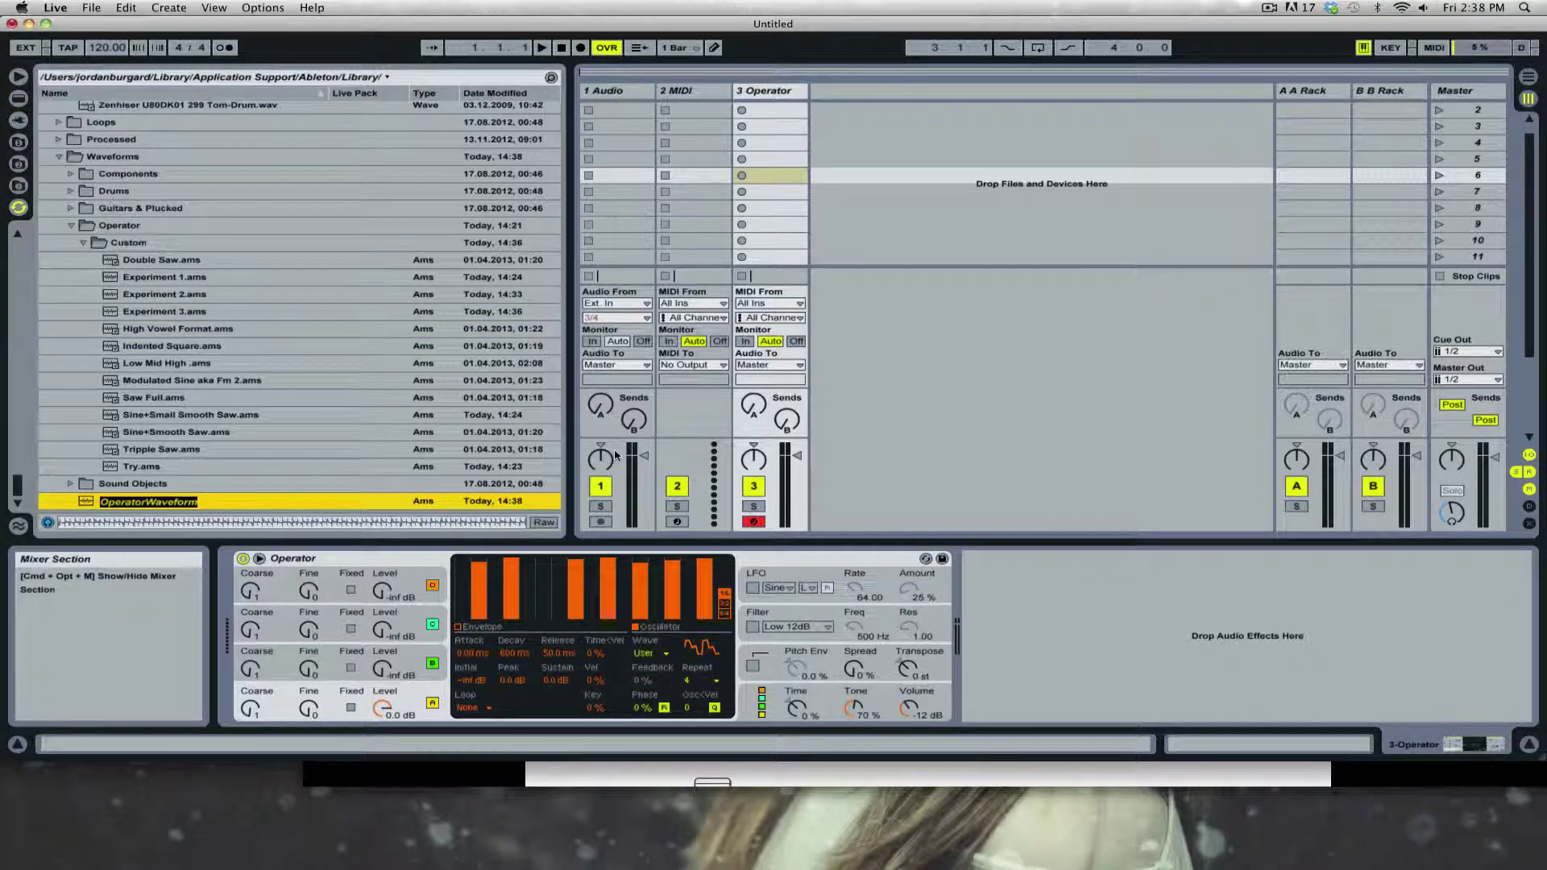
text(Ex)
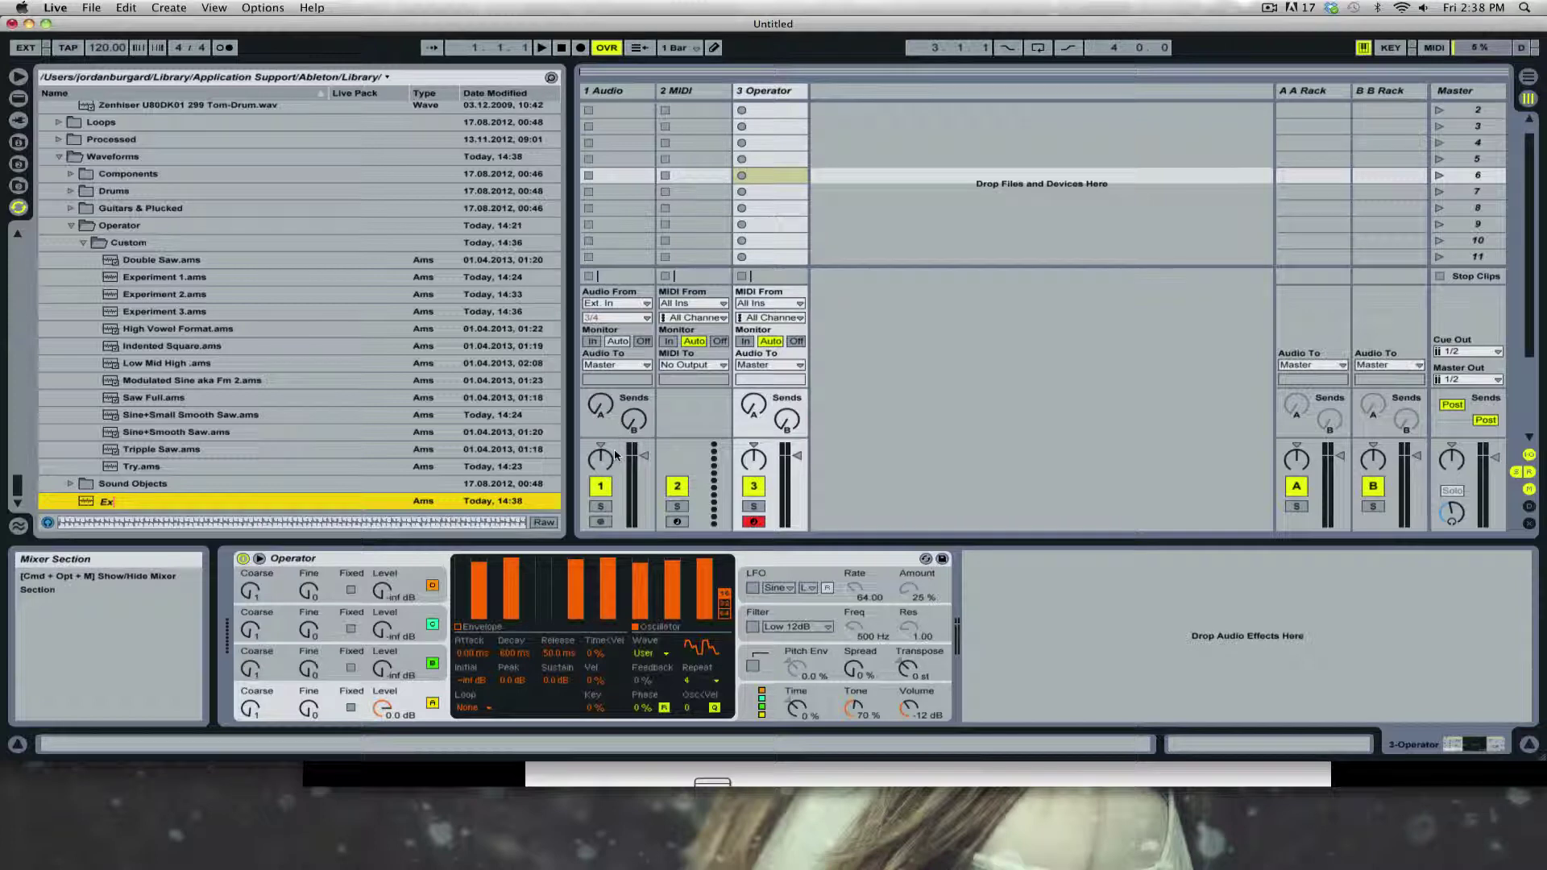
text(periment 4)
key(Return)
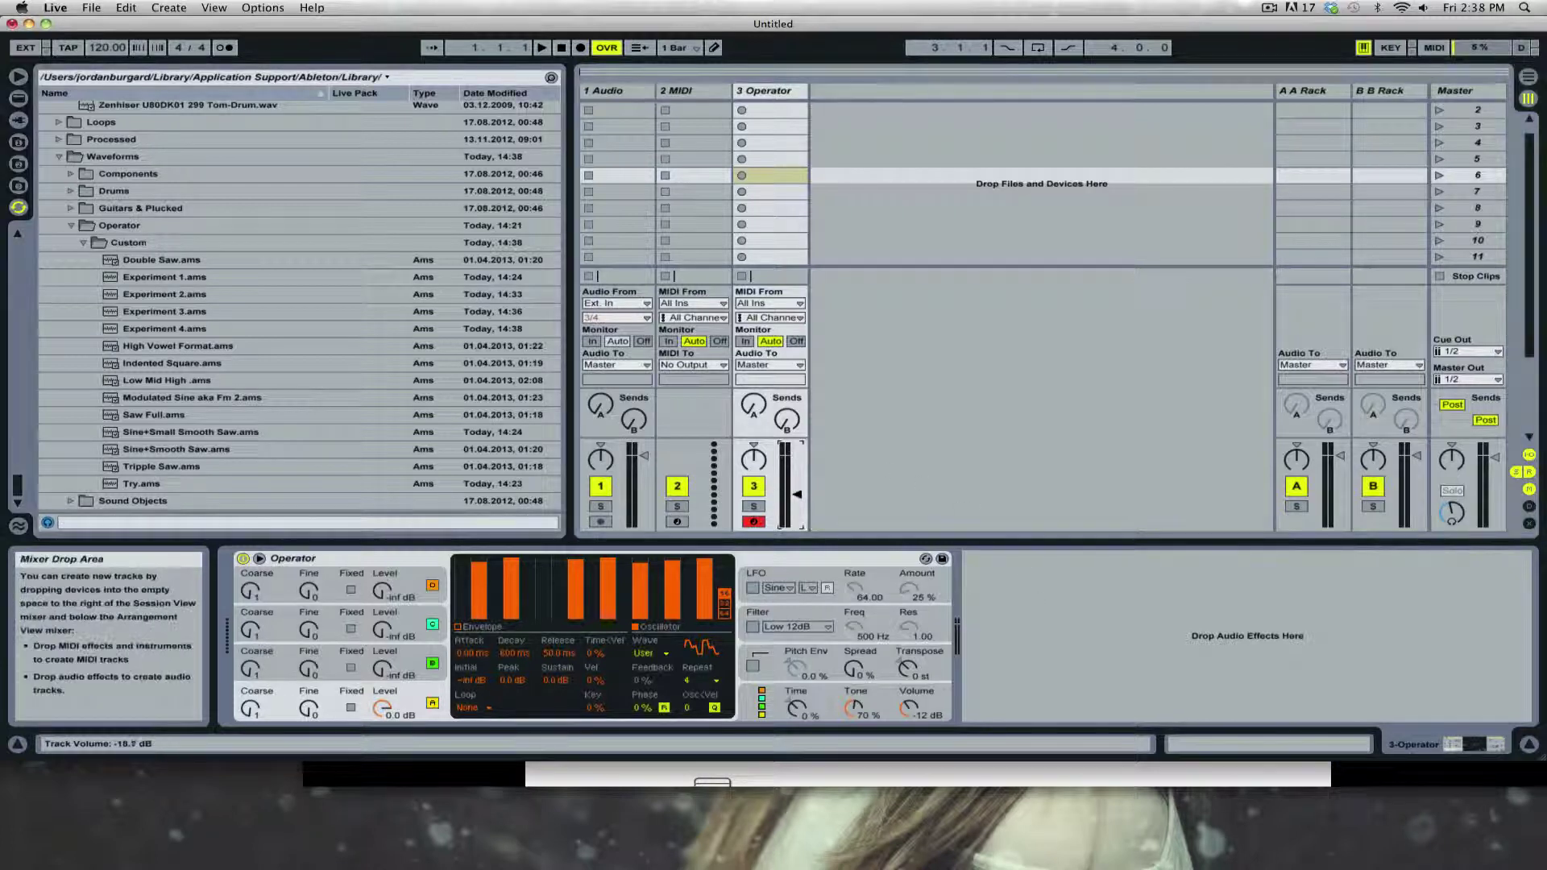
- Pull track 3's volume fader down toward -25 dB
drag(793, 492, 794, 498)
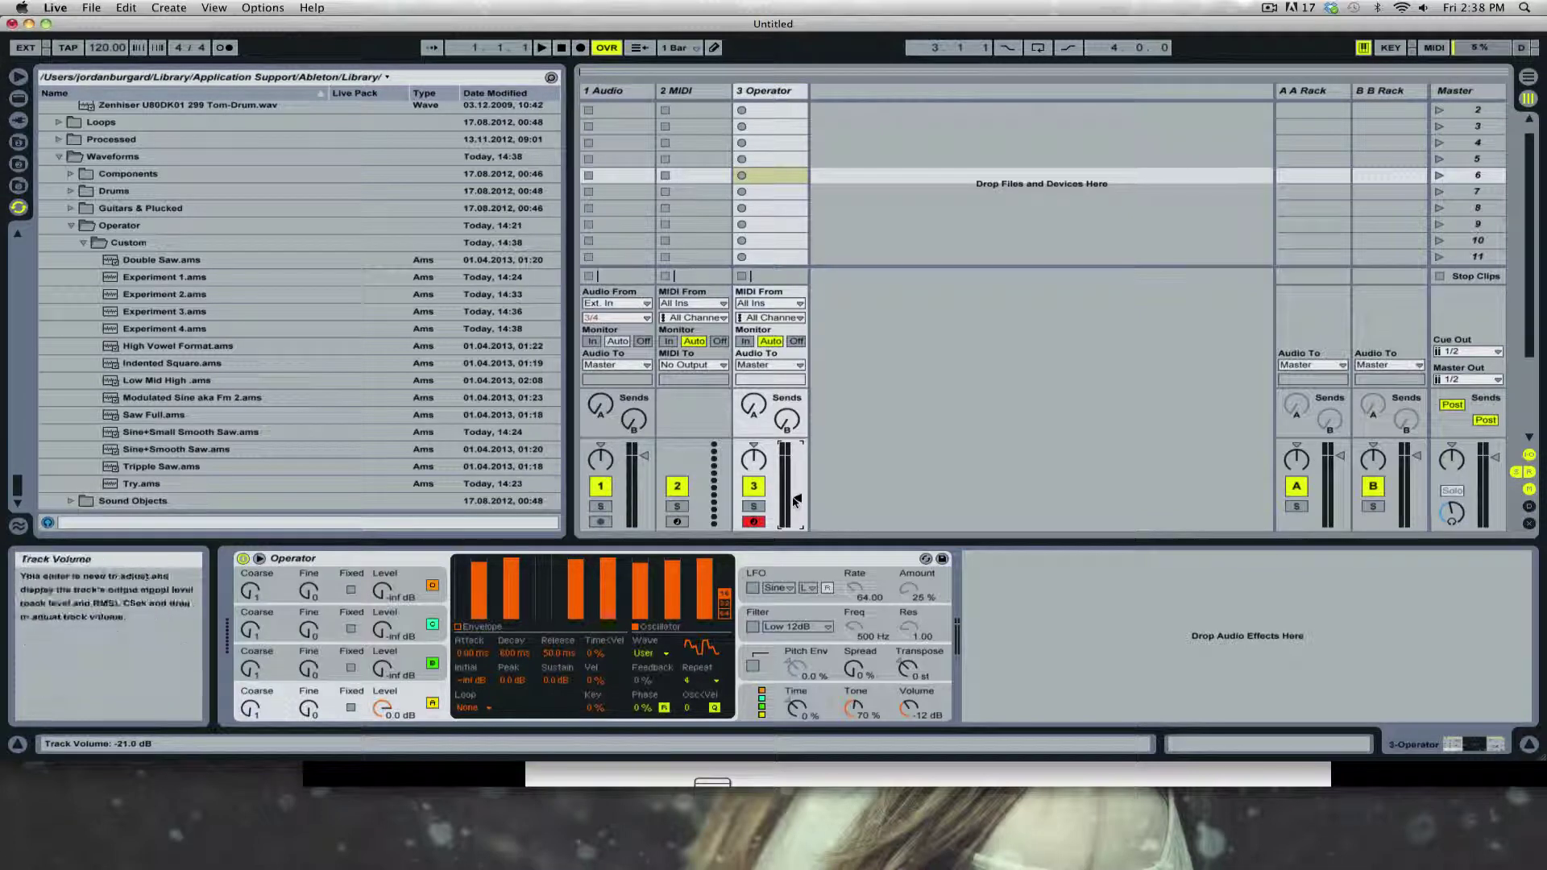
drag(795, 500, 794, 506)
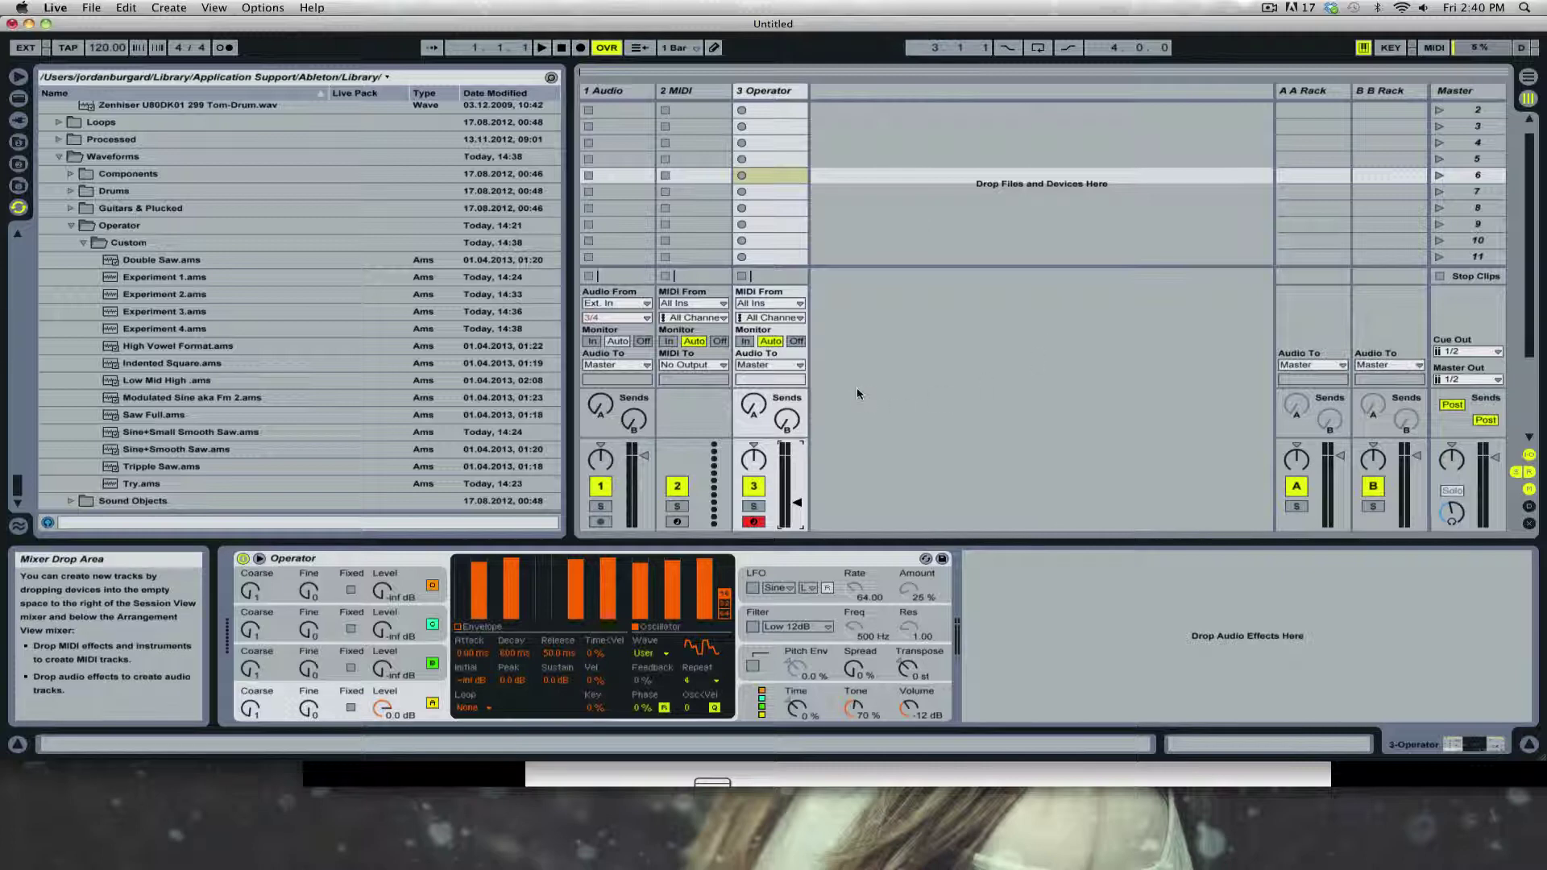
- Enlarge the mixer, settle track 3's volume at -6.0 dB, then shrink the mixer back
drag(802, 489, 801, 469)
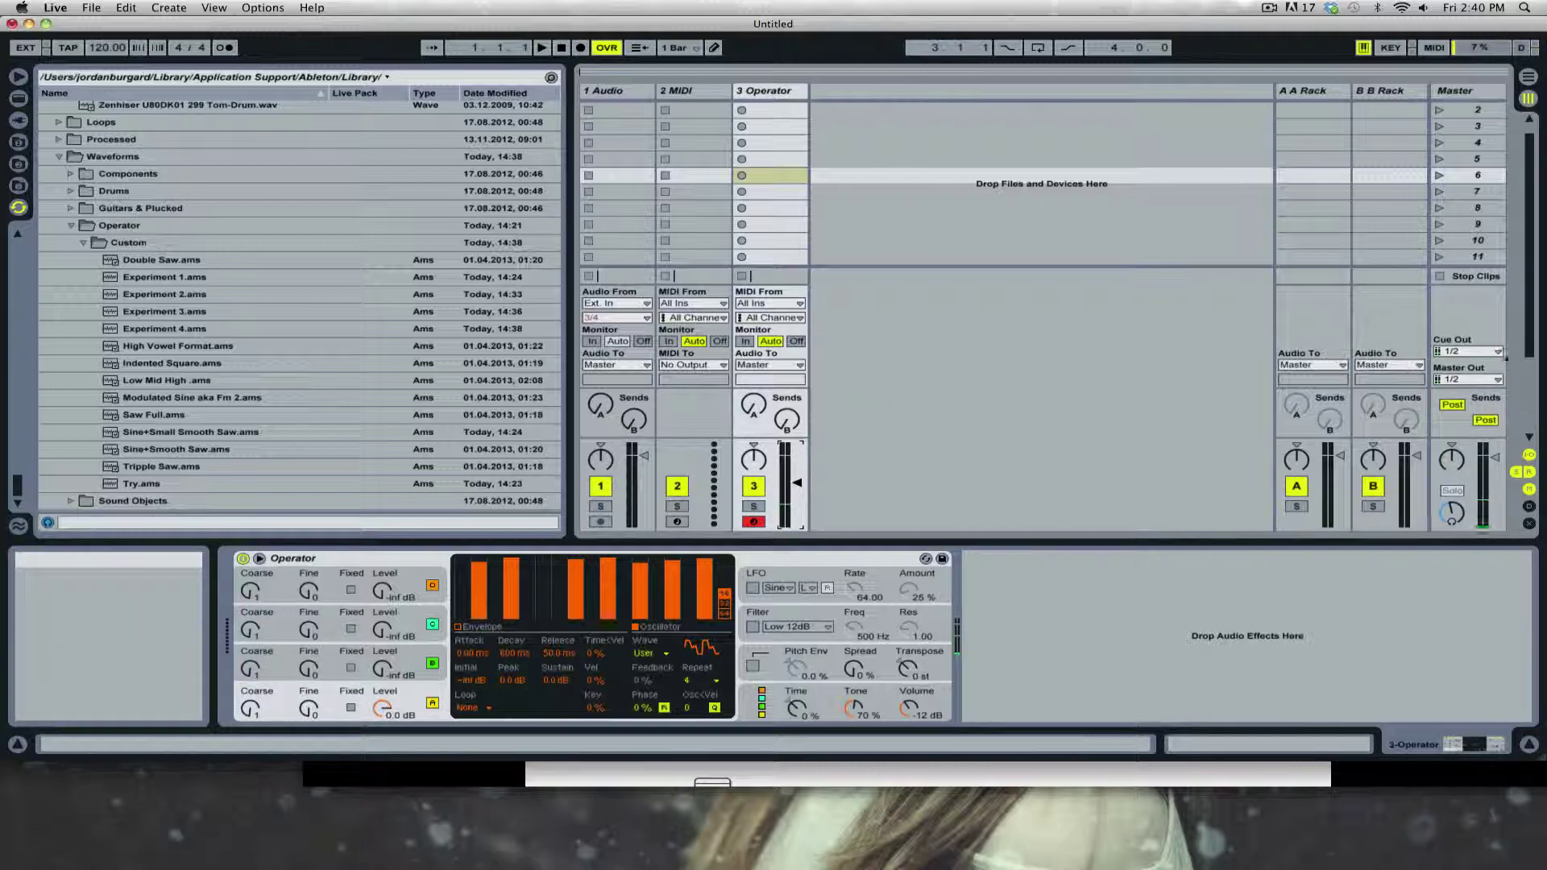
drag(704, 437, 705, 291)
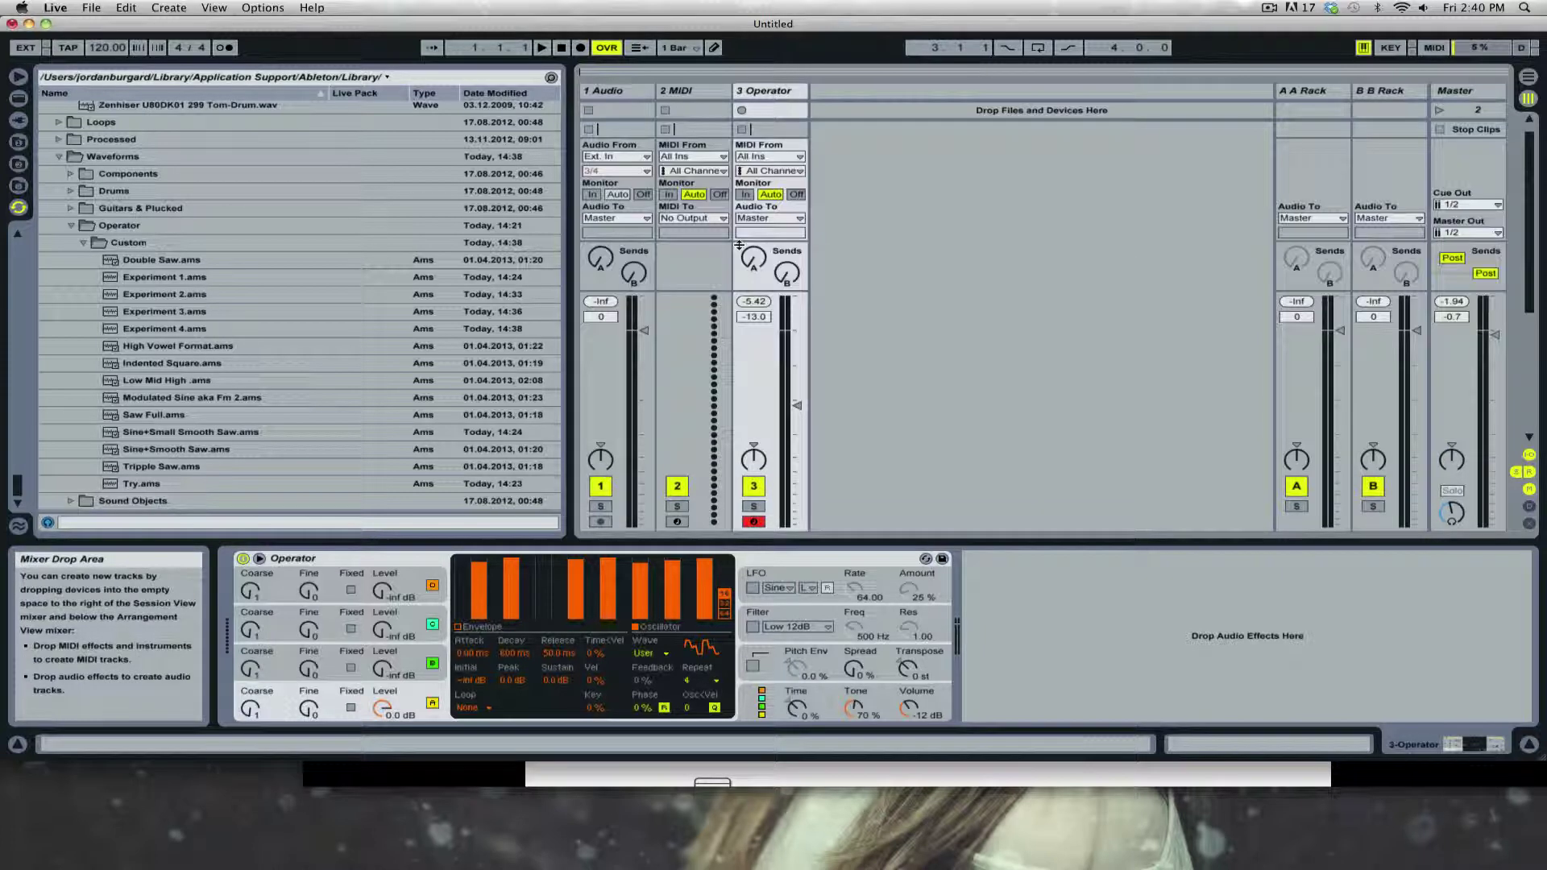
drag(796, 405, 798, 297)
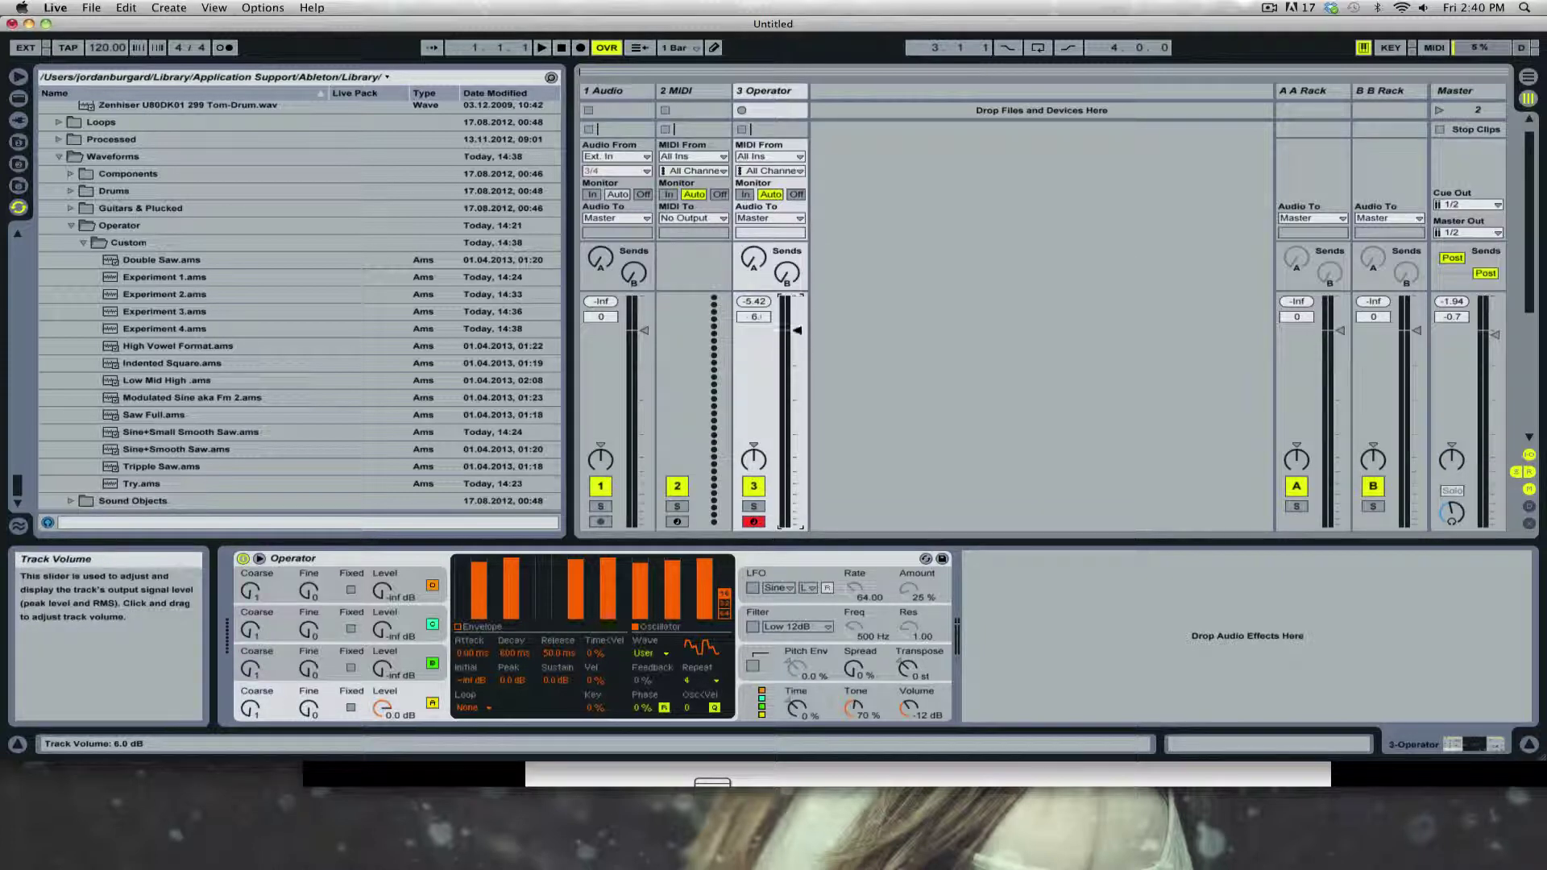
drag(797, 332, 797, 360)
mouse_move(797, 360)
mouse_down()
mouse_move(798, 296)
mouse_move(796, 377)
mouse_up()
drag(798, 366, 798, 369)
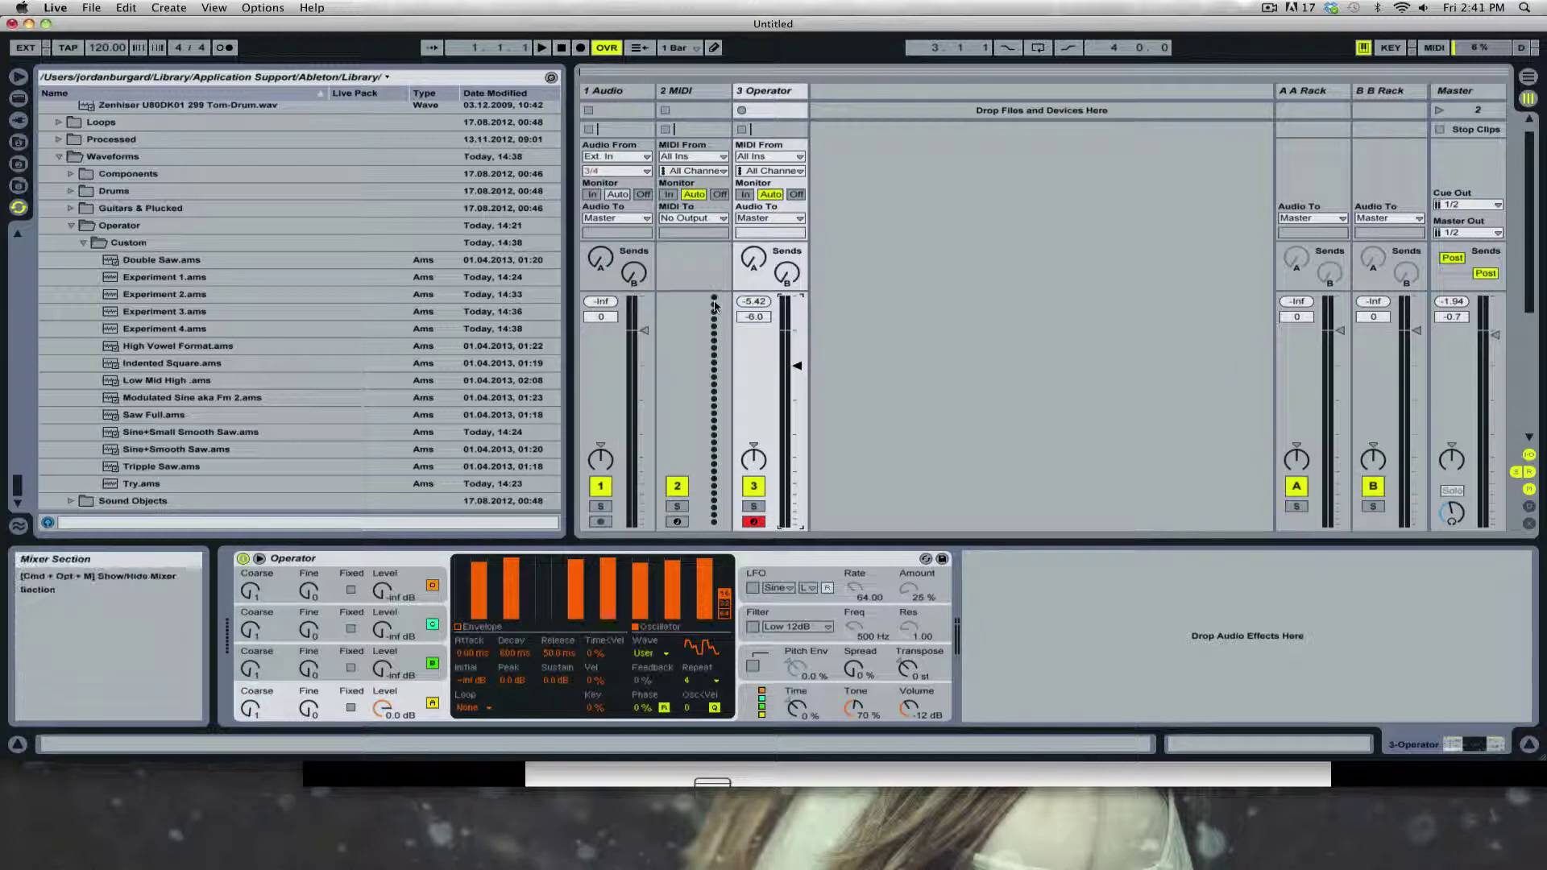
drag(722, 296, 722, 442)
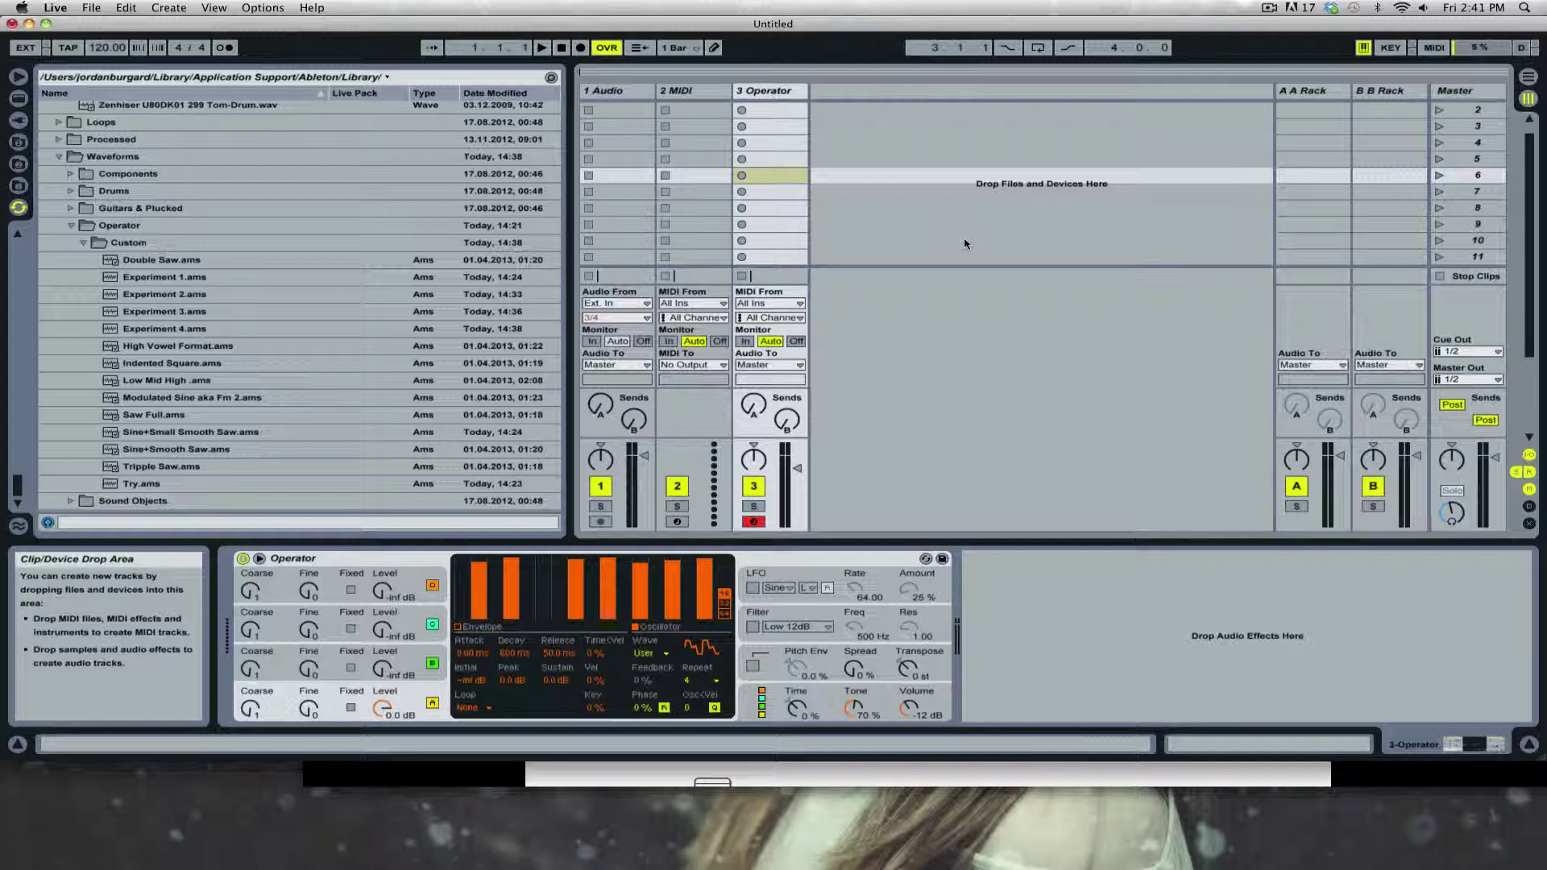
- Add the Wobular 2 audio effect rack after Operator and raise the track volume to -3.6 dB
click(18, 98)
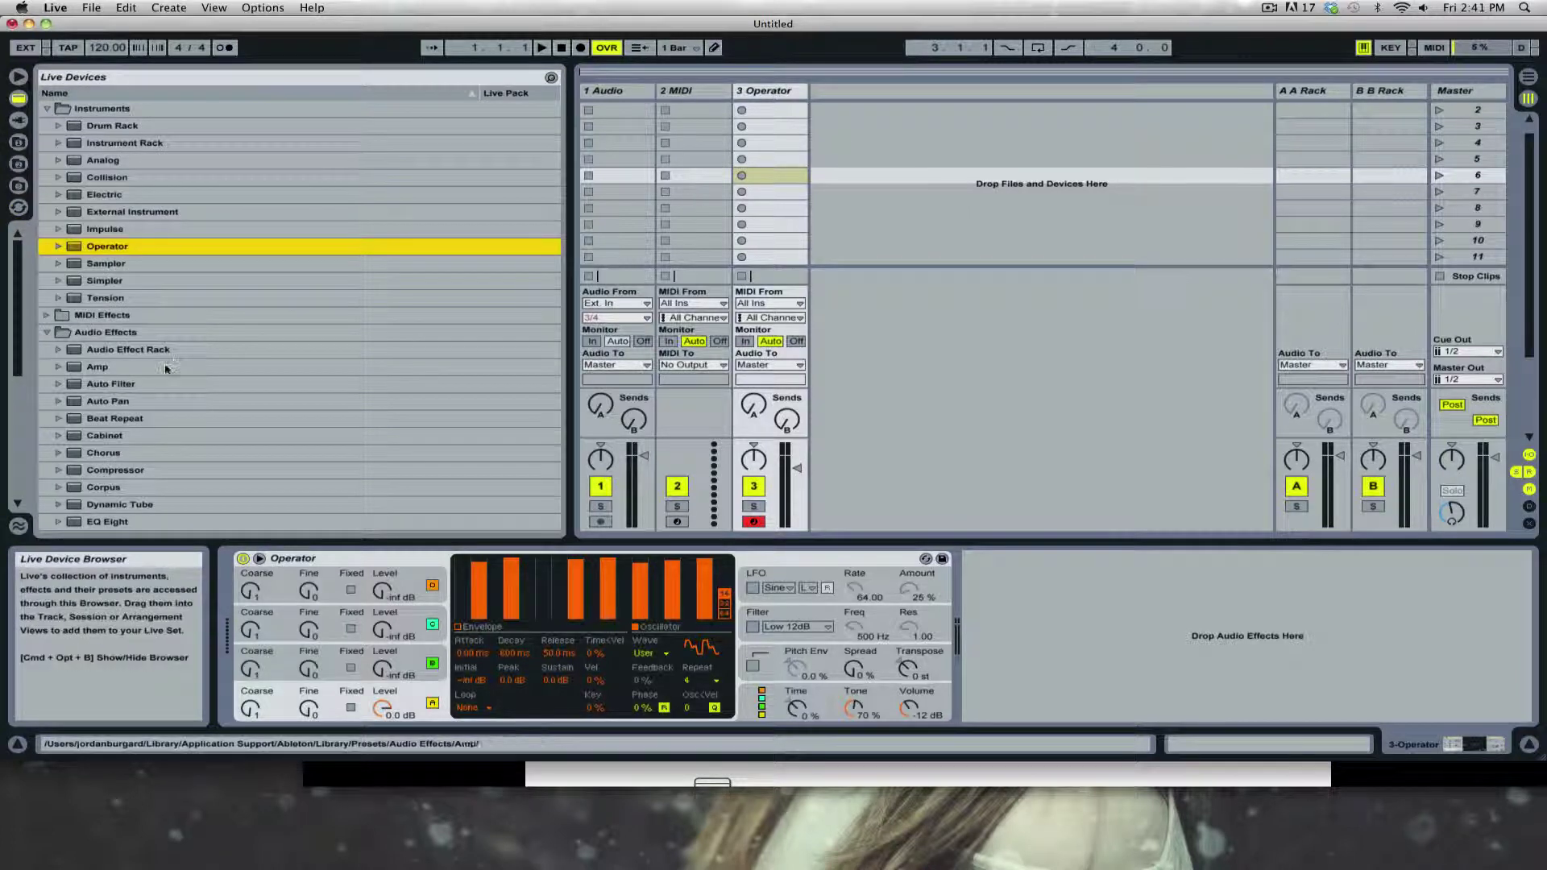
scroll(171, 367, down, 3)
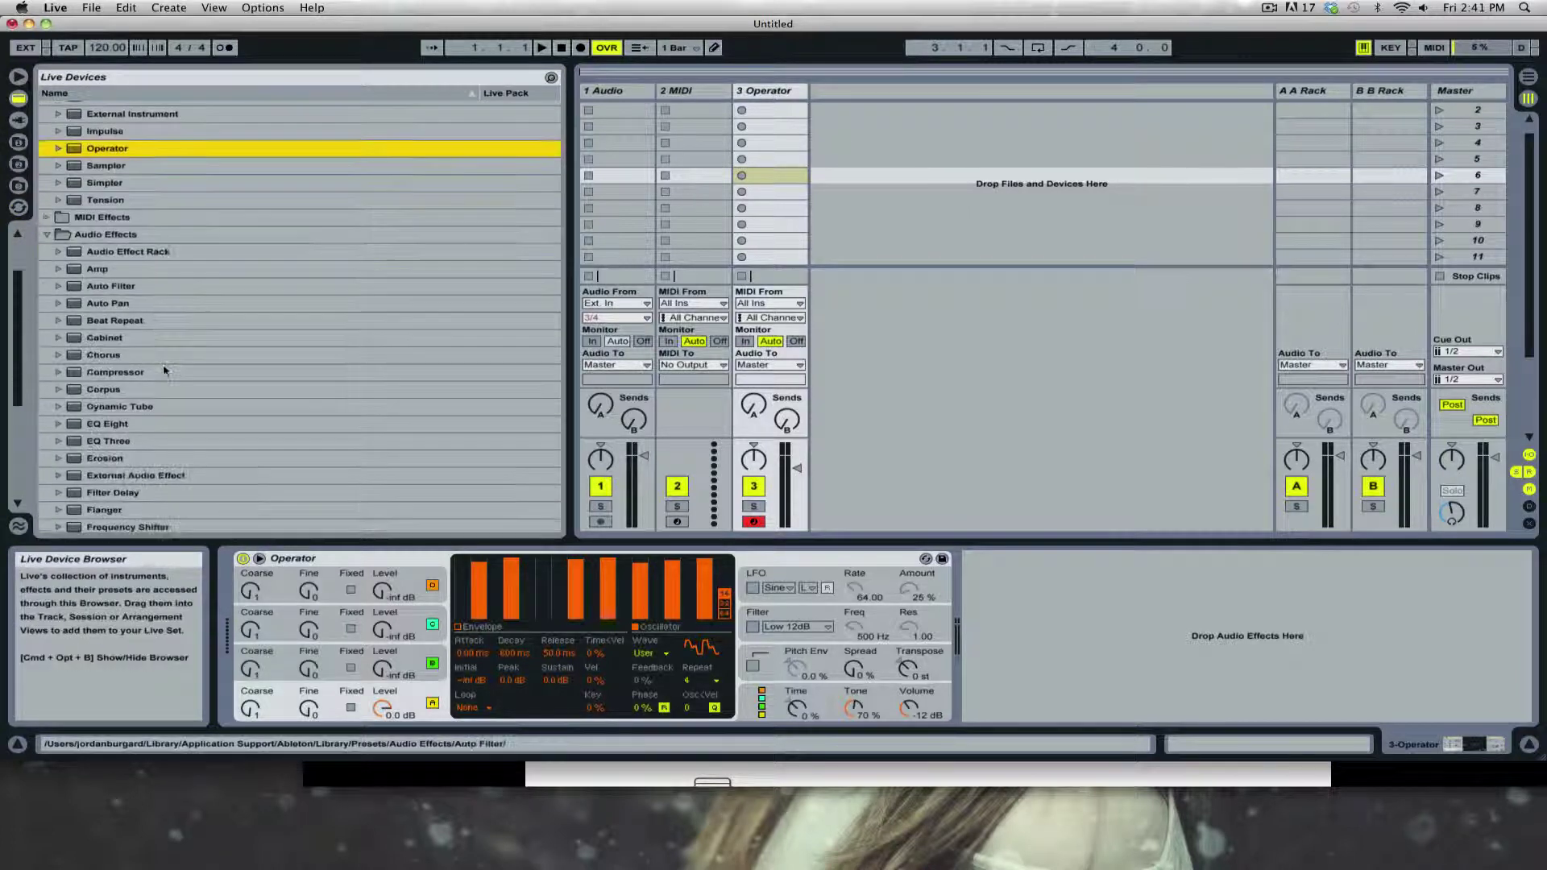
click(58, 251)
scroll(208, 441, down, 2)
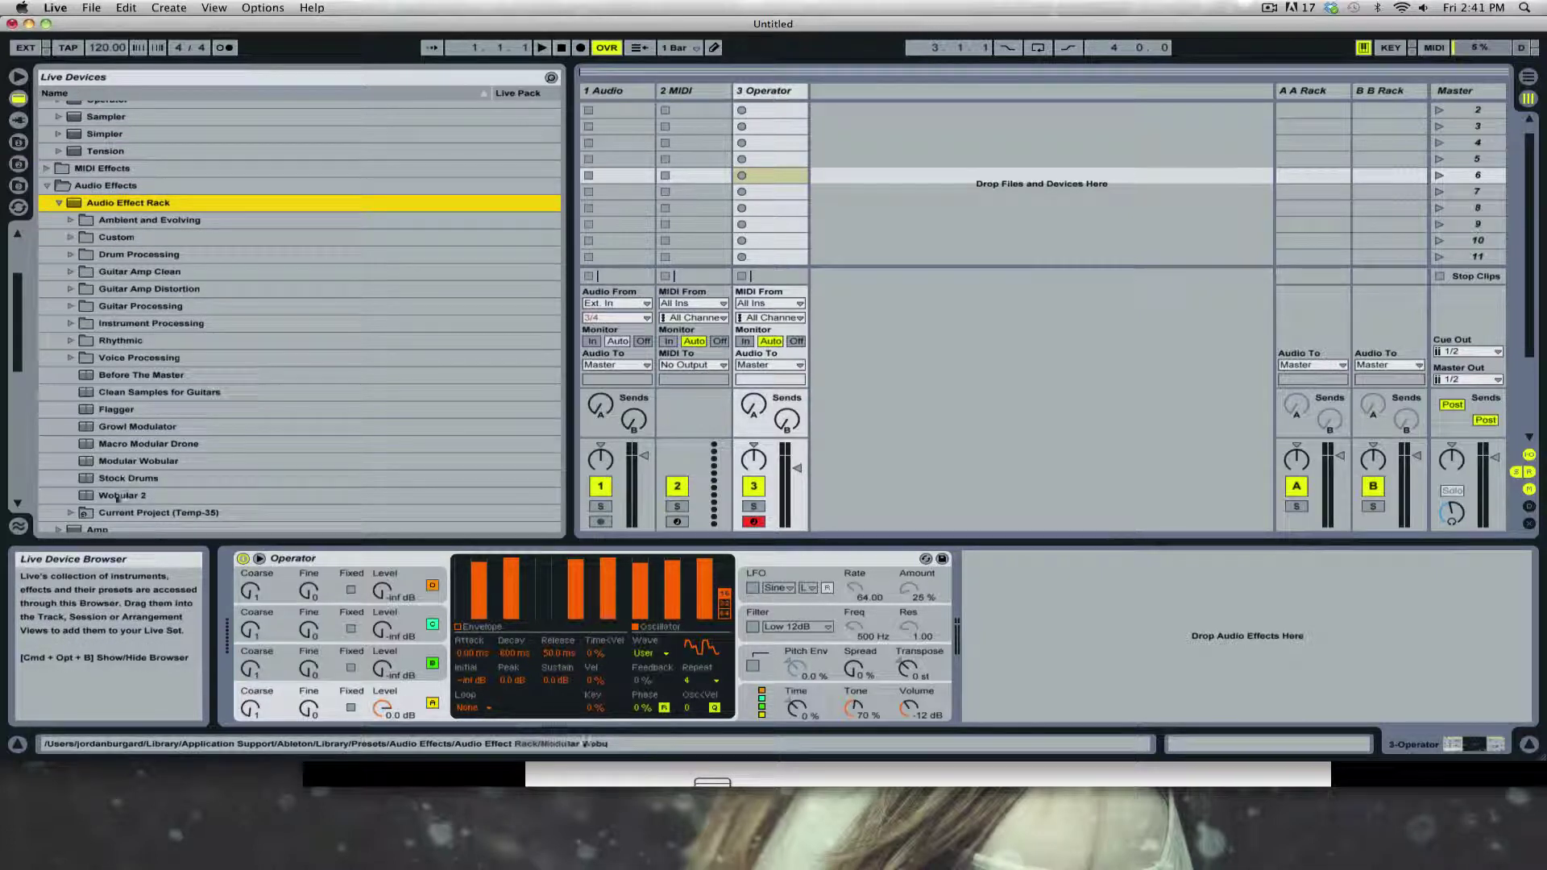
drag(121, 494, 1096, 677)
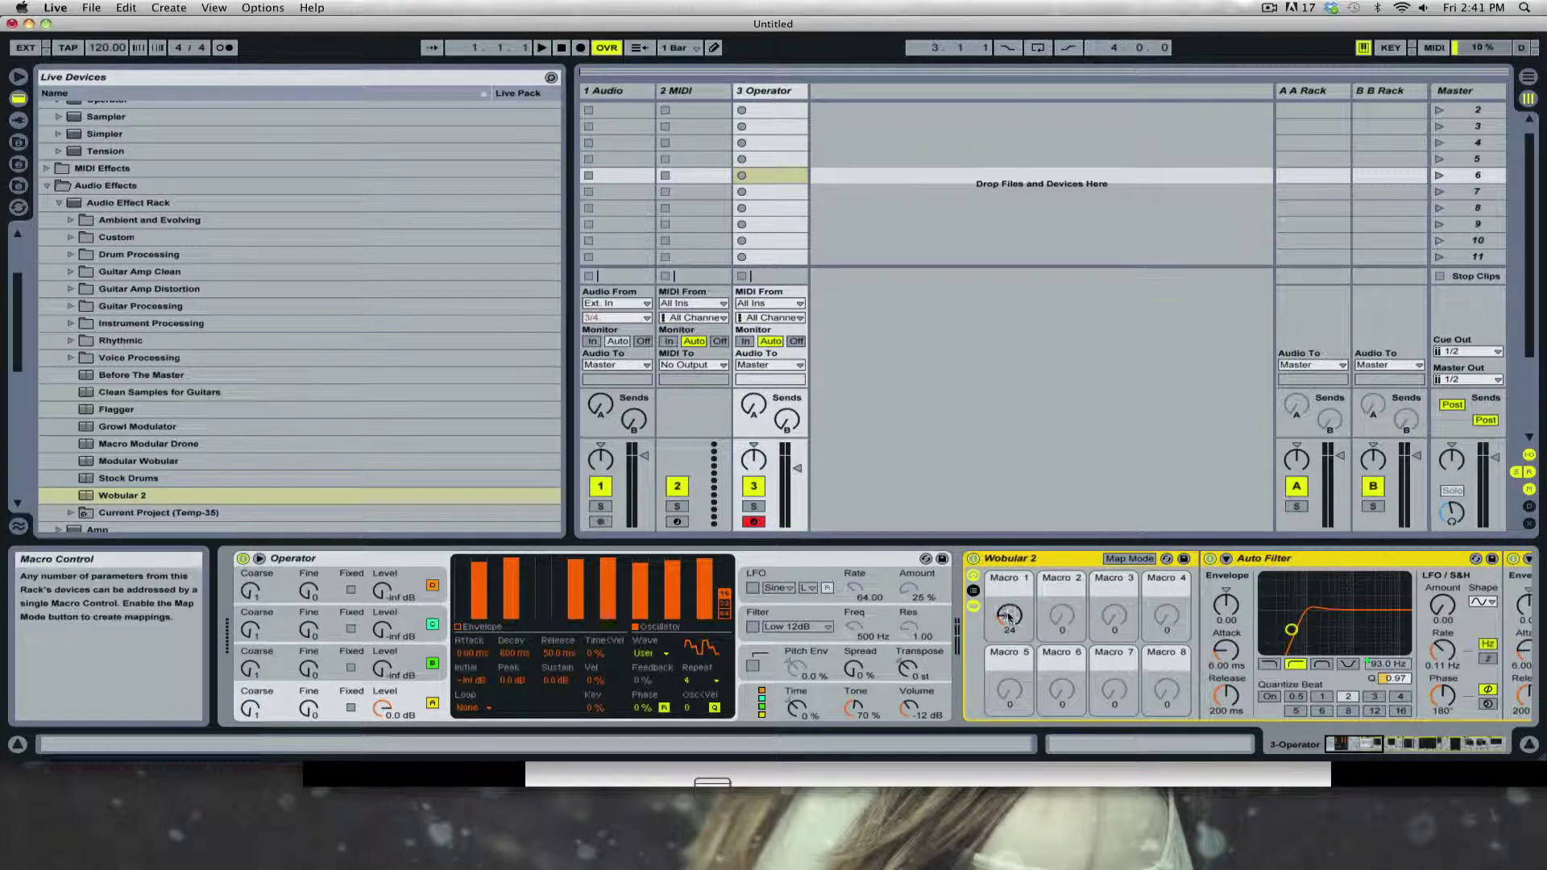
drag(797, 469, 797, 461)
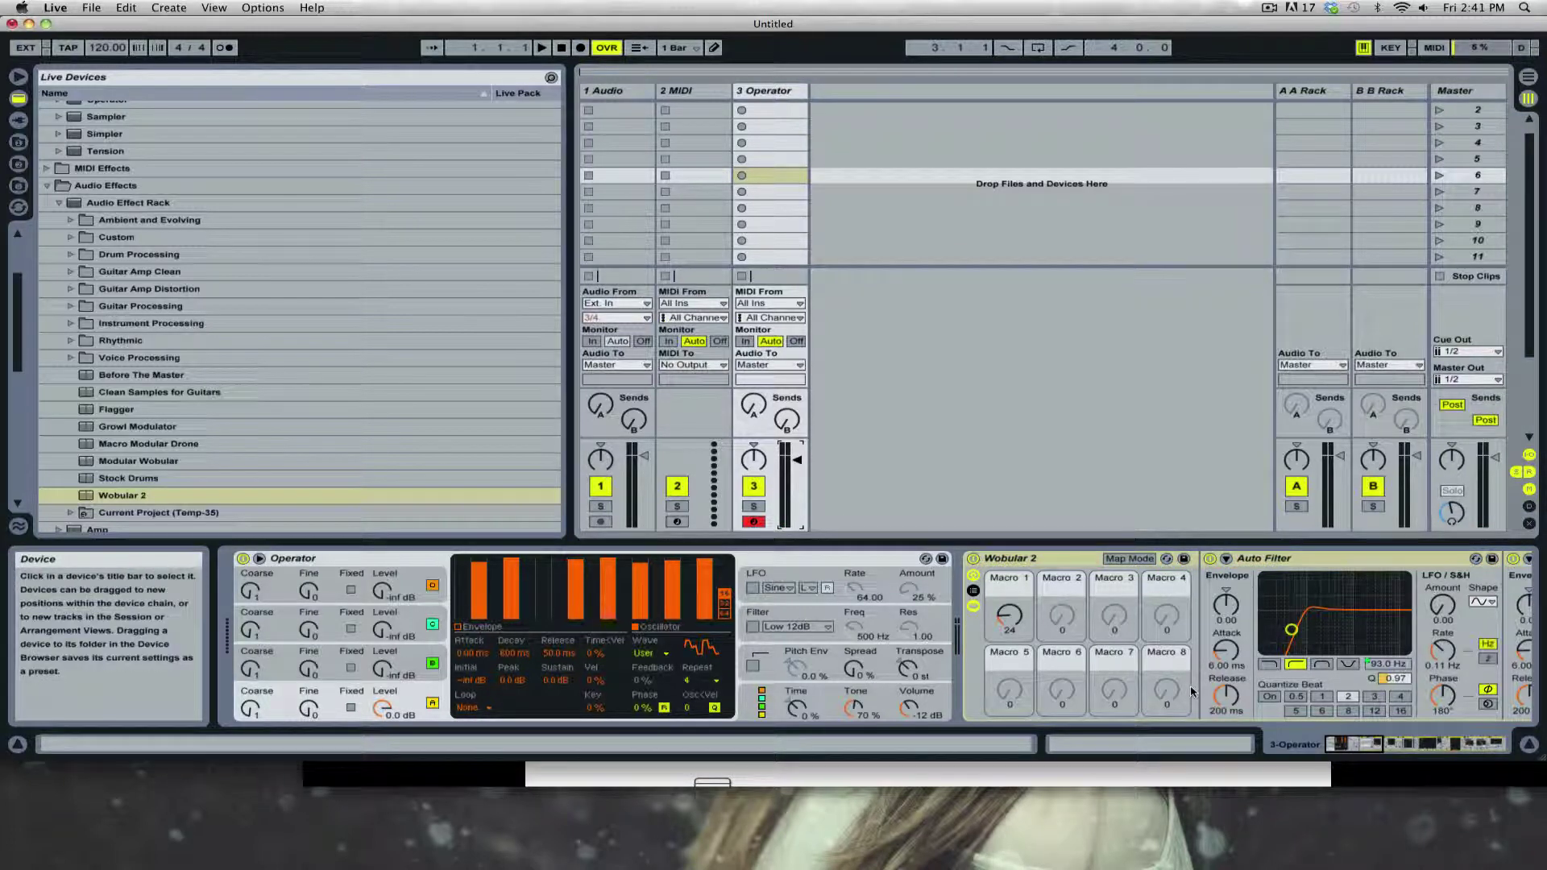
- Sweep Wobular 2's Macro 1 up and down, finally leaving it at 32
drag(1009, 616, 1008, 548)
scroll(388, 650, right, 10)
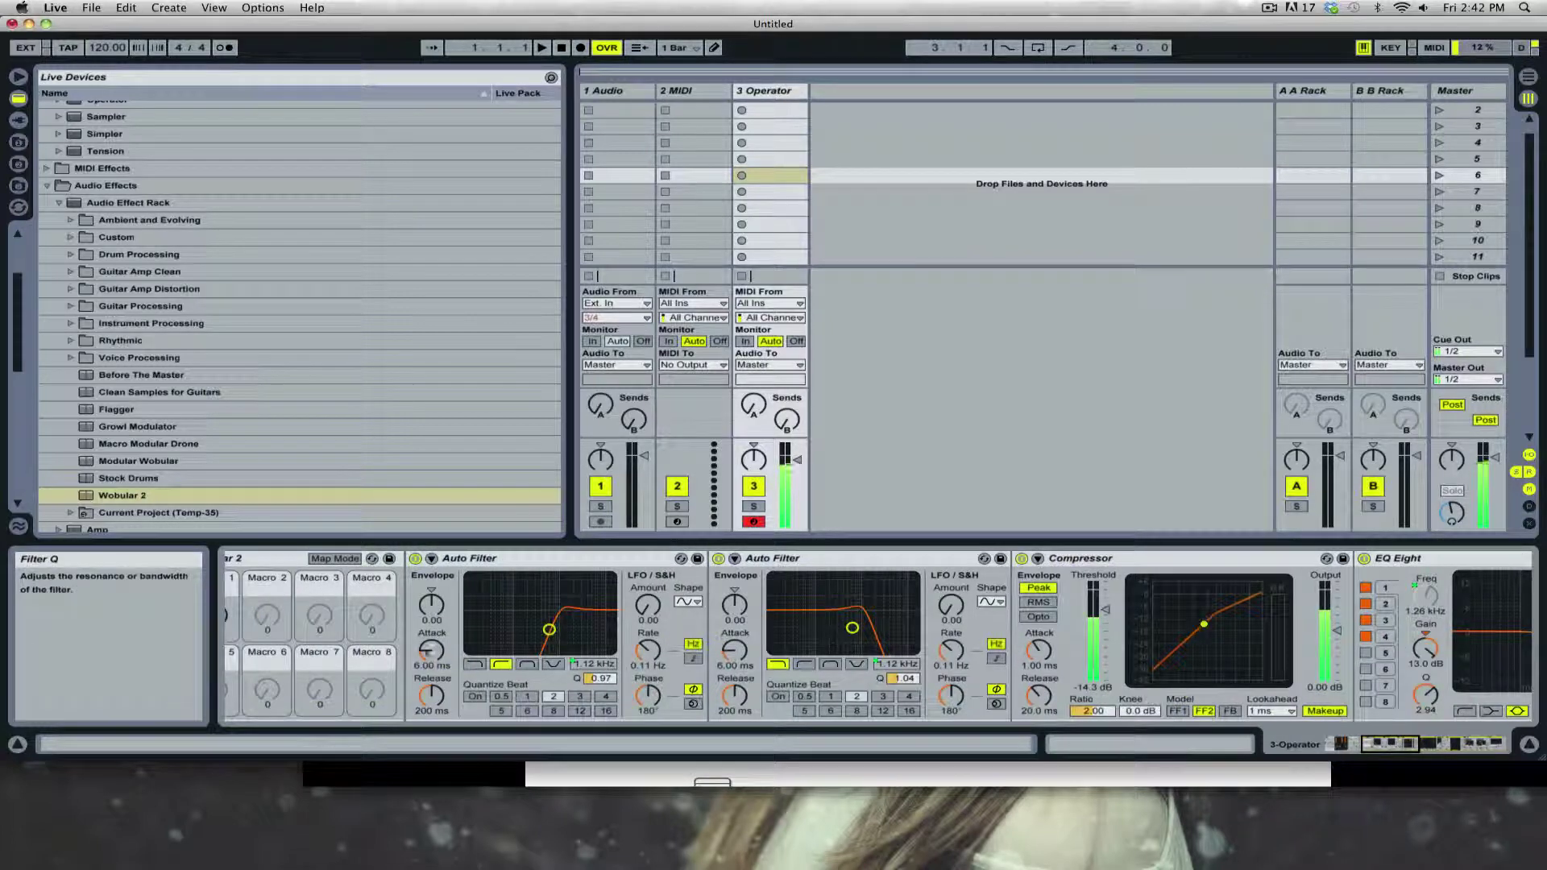
click(1506, 744)
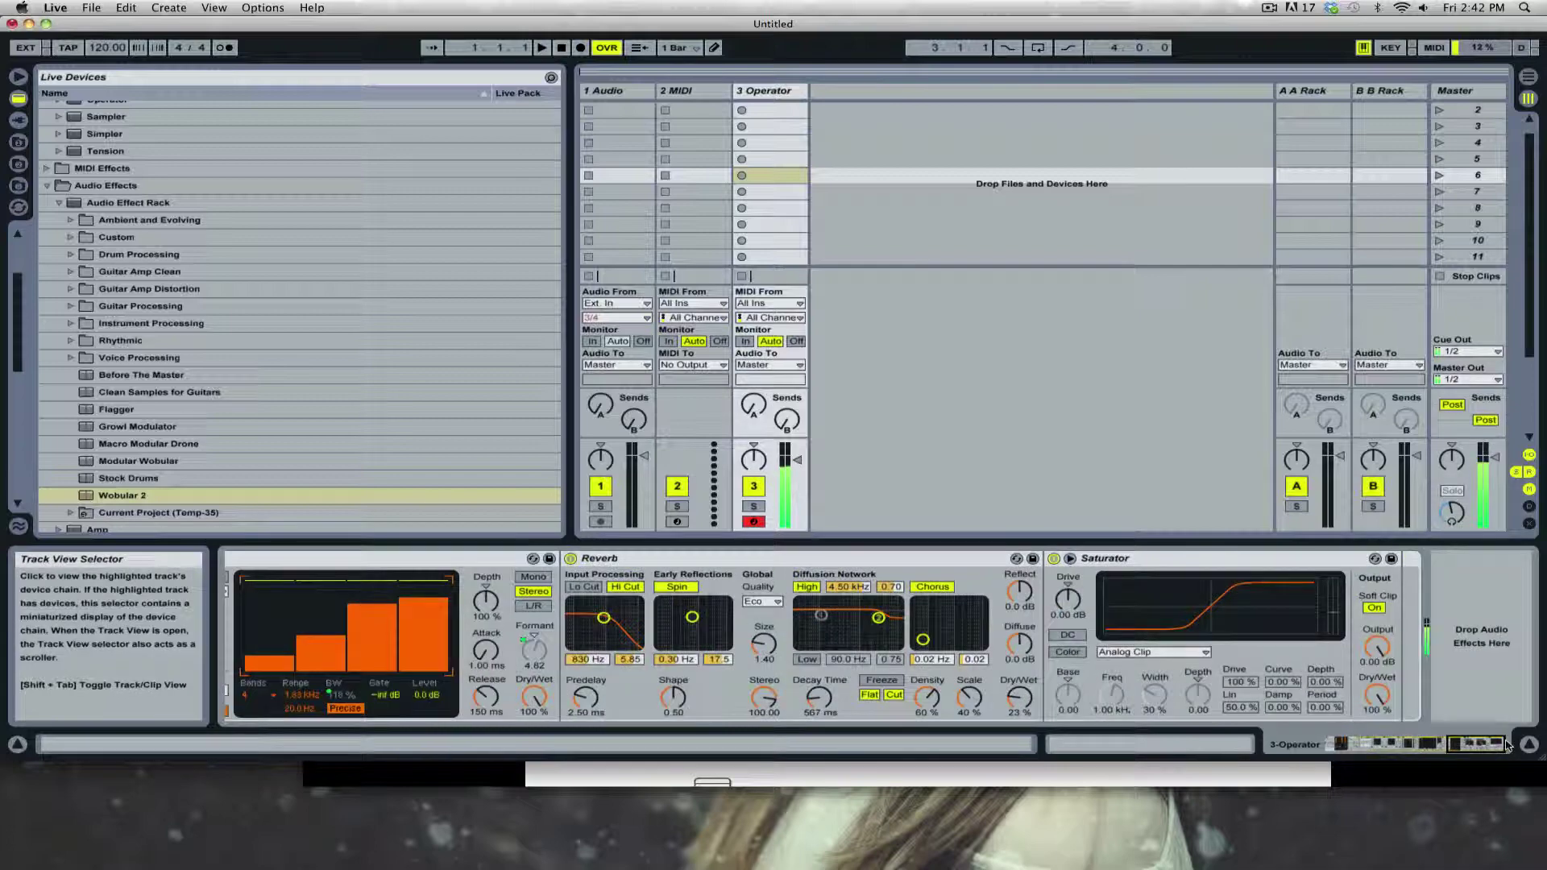
drag(1506, 744, 1350, 754)
drag(921, 616, 921, 622)
mouse_move(1249, 629)
mouse_down()
mouse_move(1226, 630)
mouse_move(1288, 629)
mouse_move(1214, 632)
mouse_move(1261, 629)
mouse_move(1238, 629)
mouse_up()
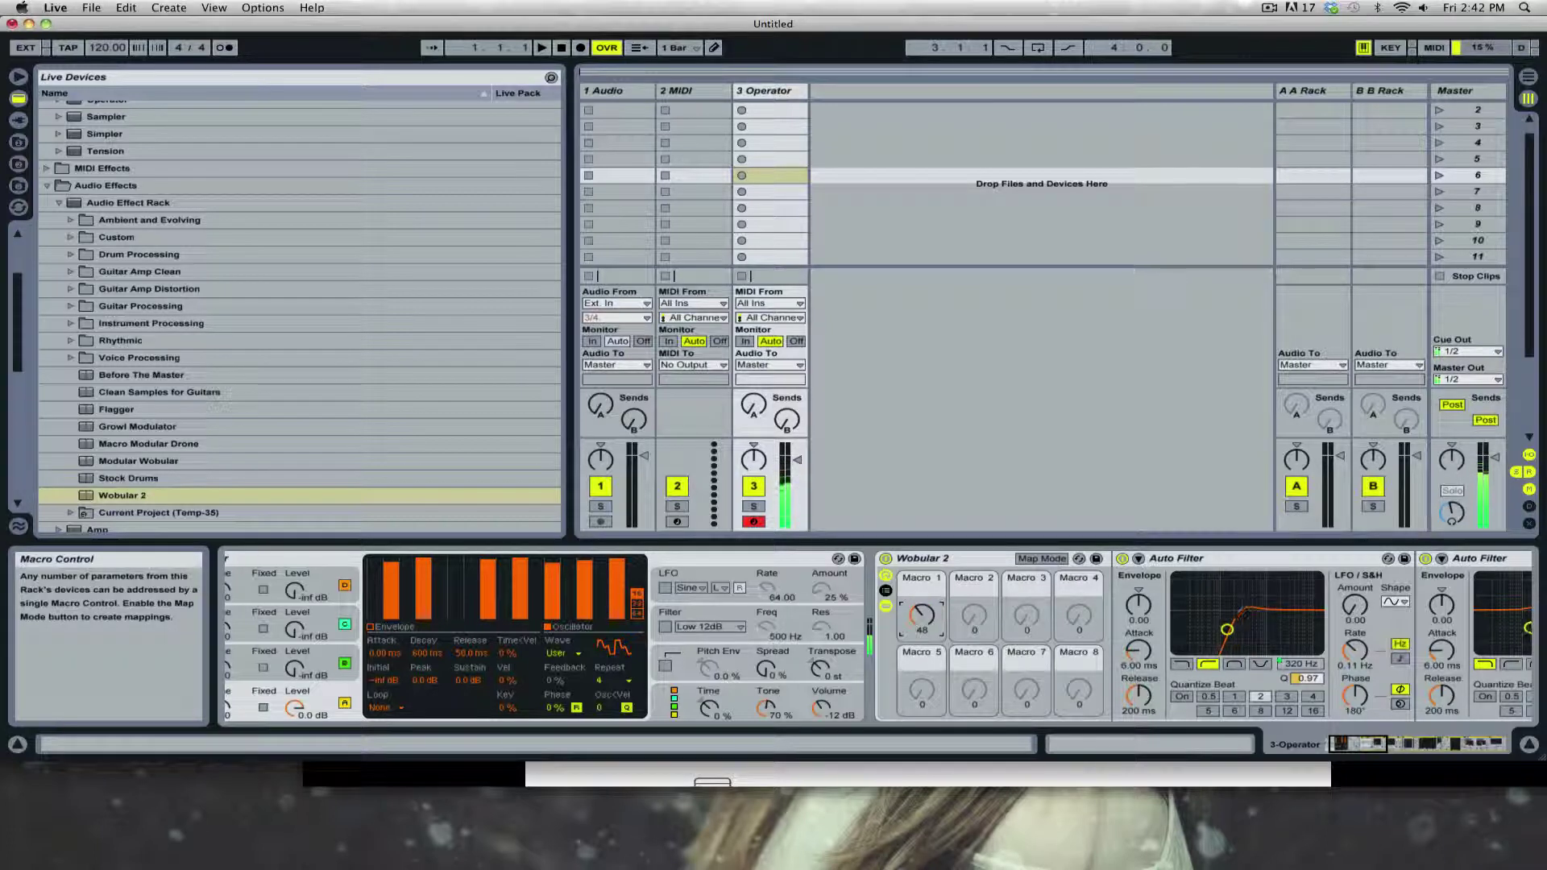
drag(932, 612, 932, 611)
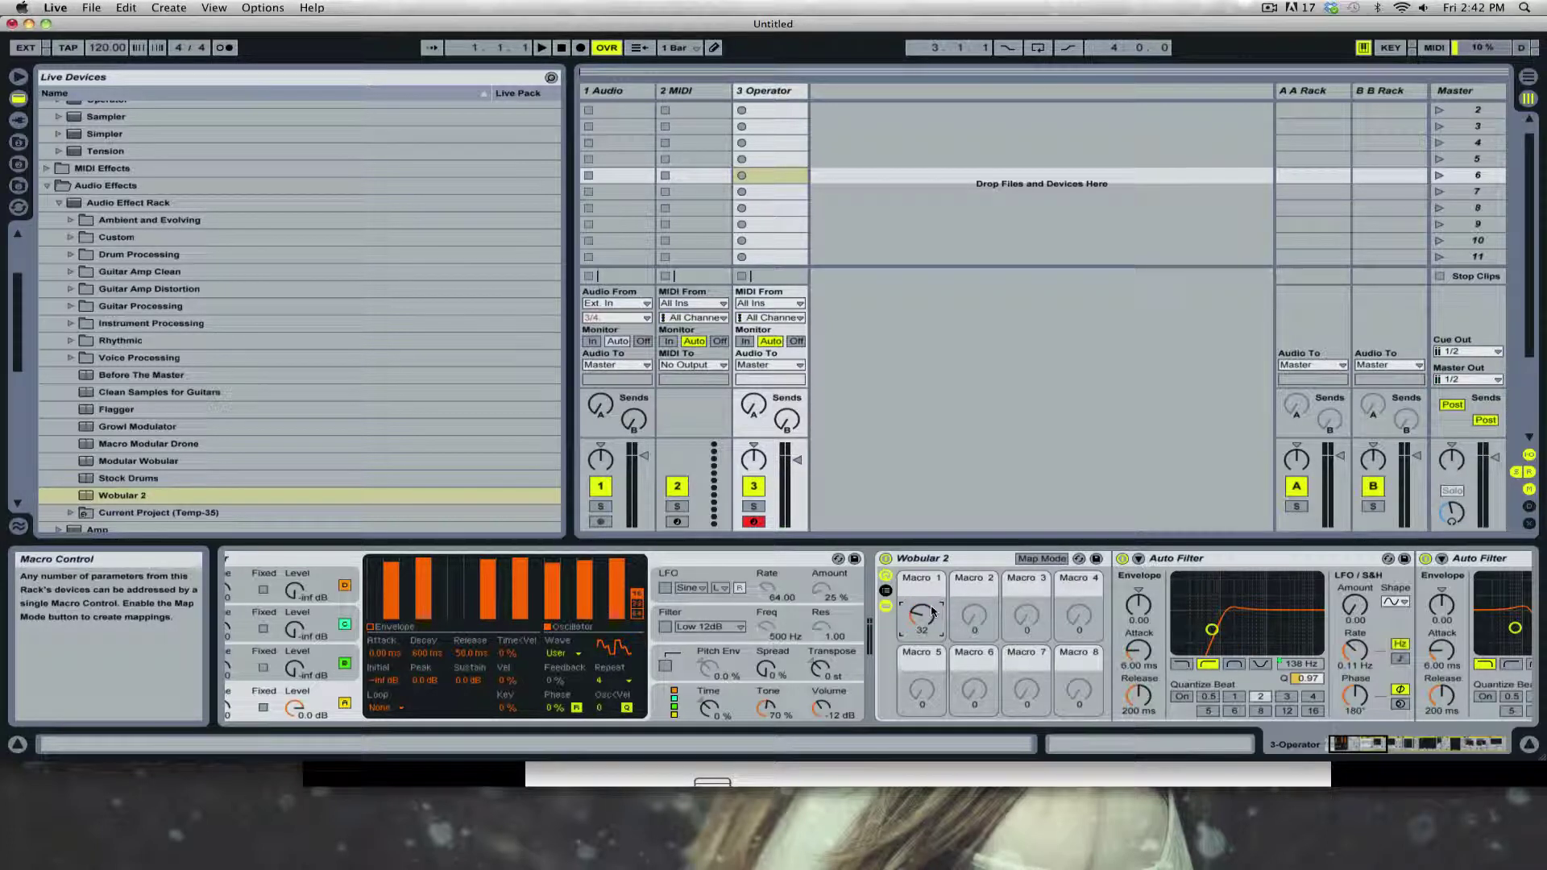